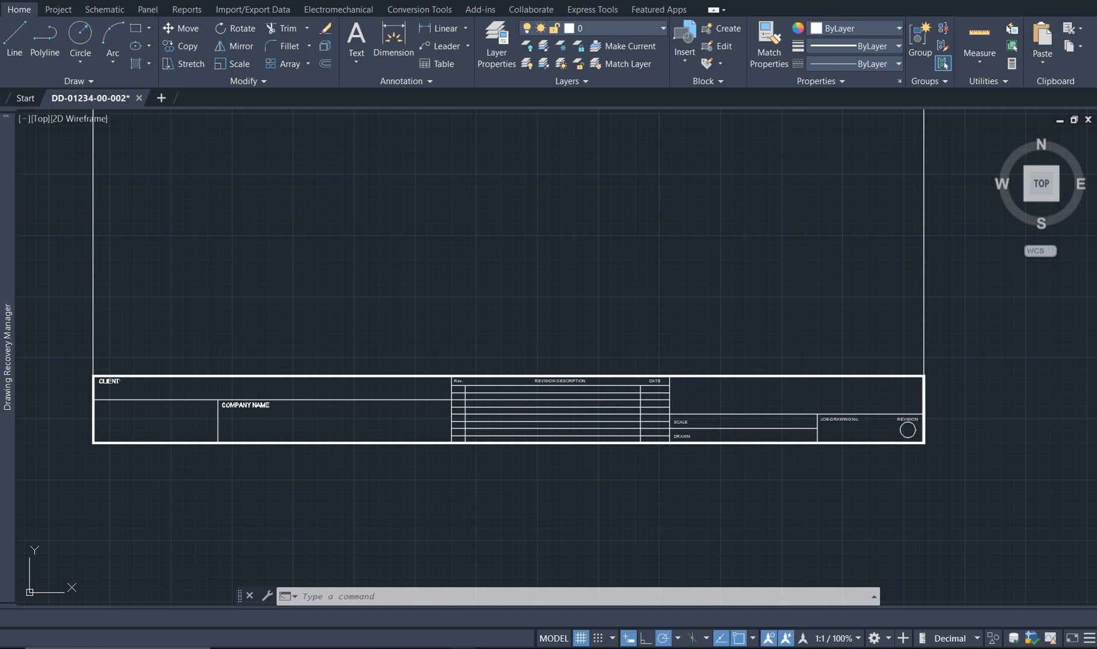
- Switch to the browser and examine sample CAD title block images and the ANSI paper size chart, then return to AutoCAD
drag(1, 414, 523, 4)
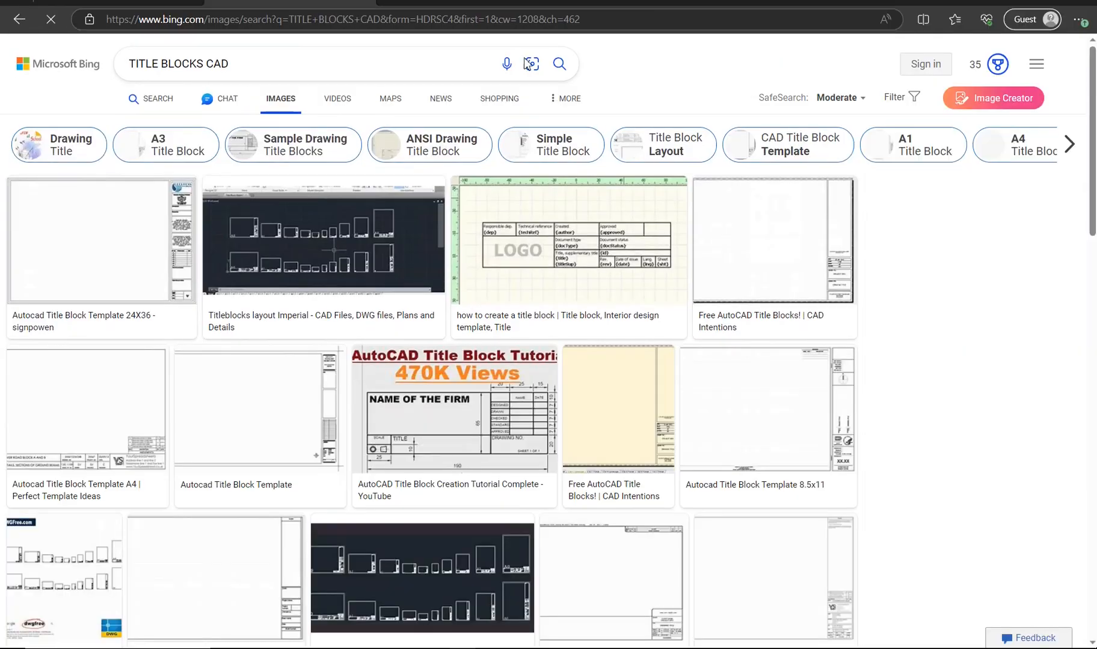
scroll(493, 276, down, 3)
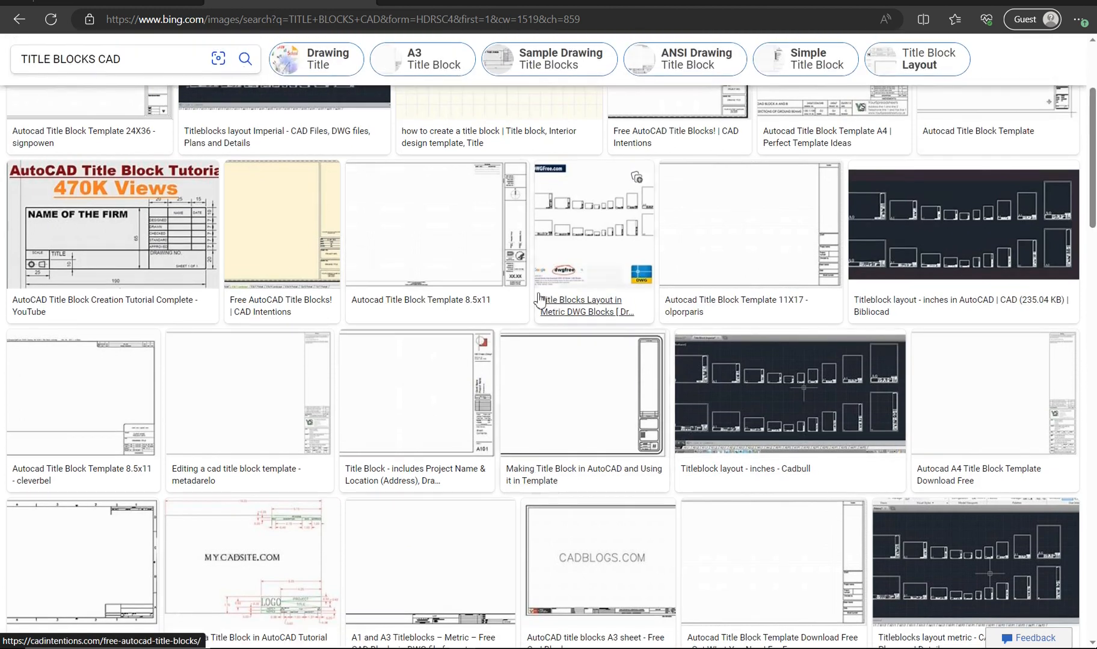
scroll(455, 391, down, 3)
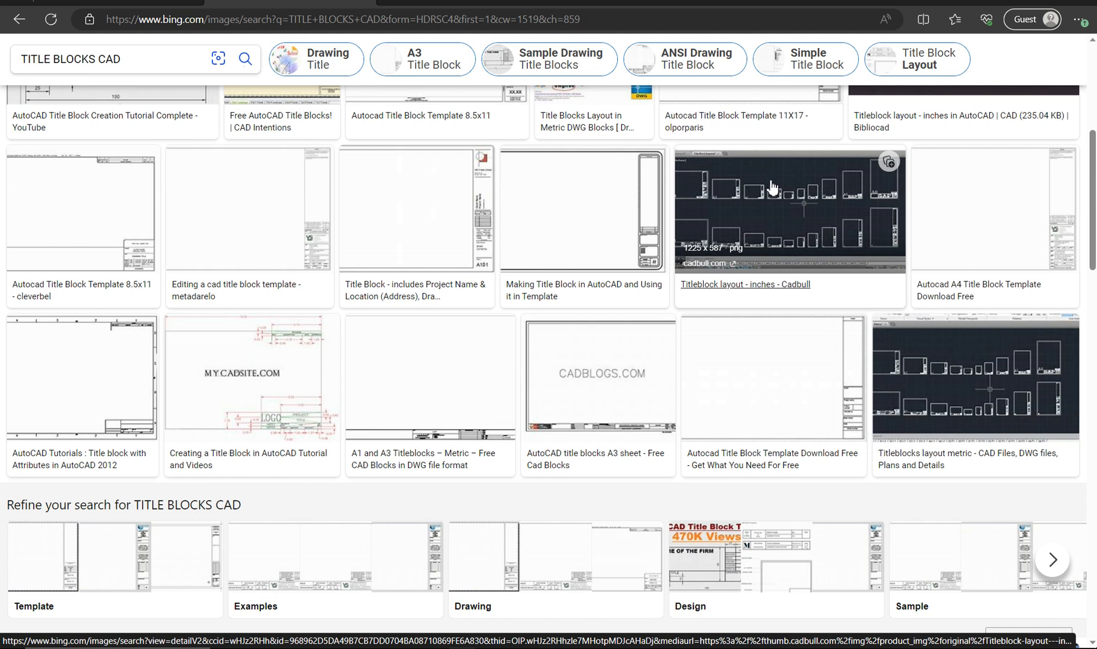
click(183, 3)
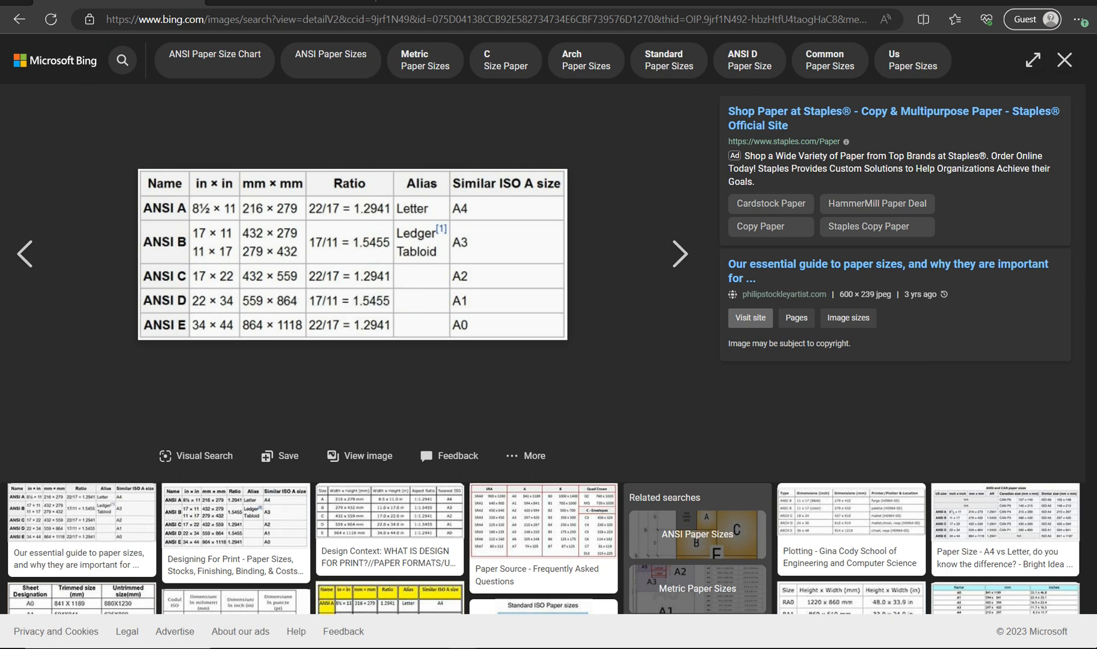
drag(675, 3, 0, 60)
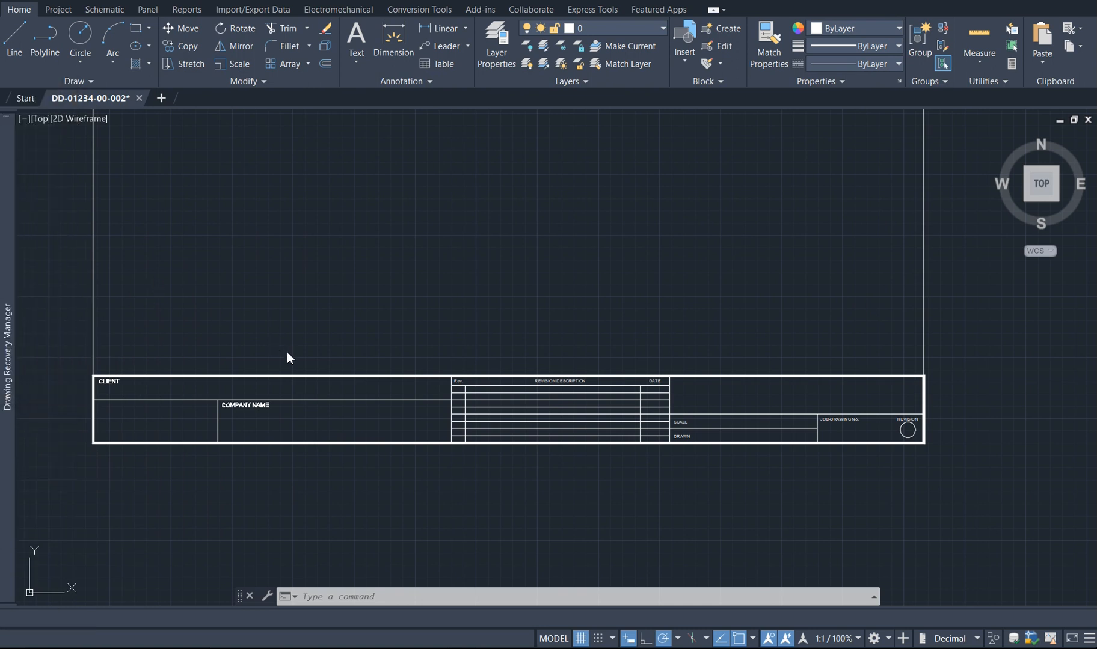
- Examine the title block's layout, from the client and company name areas across to the revision table
scroll(340, 355, down, 2)
scroll(483, 388, up, 2)
scroll(563, 397, up, 2)
mouse_move(561, 395)
middle_down()
mouse_move(595, 335)
mouse_move(601, 363)
mouse_move(533, 369)
middle_up()
scroll(607, 370, down, 4)
scroll(472, 357, up, 4)
middle_drag(699, 396, 445, 394)
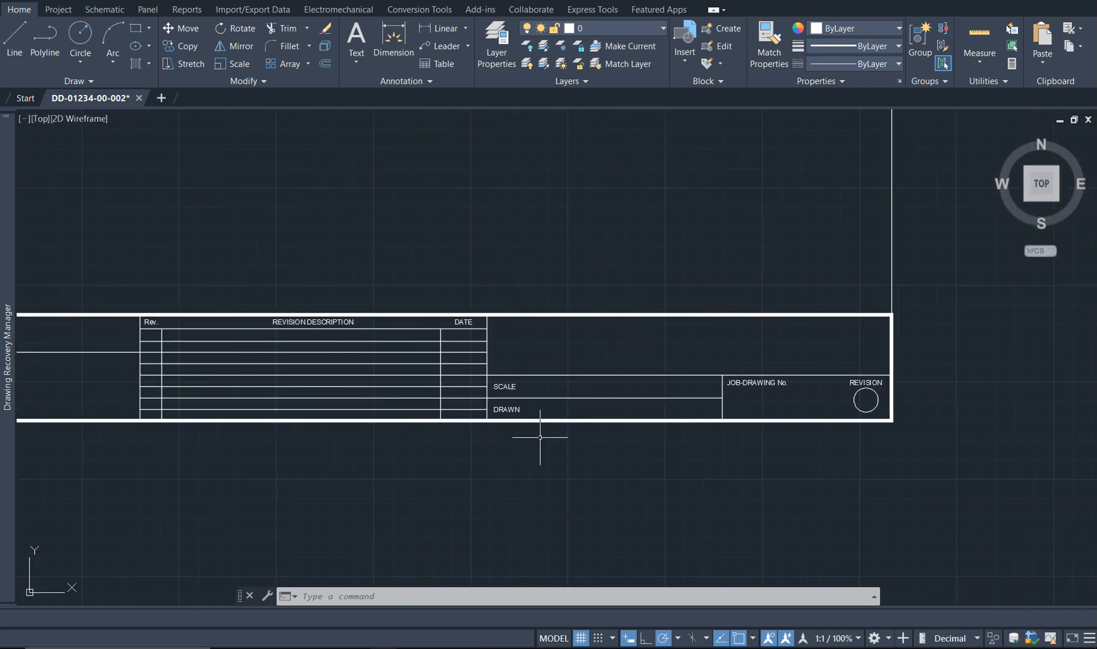
middle_drag(534, 438, 794, 424)
mouse_move(408, 430)
middle_down()
mouse_move(736, 473)
mouse_move(833, 455)
mouse_move(519, 386)
middle_up()
scroll(833, 456, down, 5)
scroll(646, 452, up, 4)
middle_drag(278, 318, 343, 318)
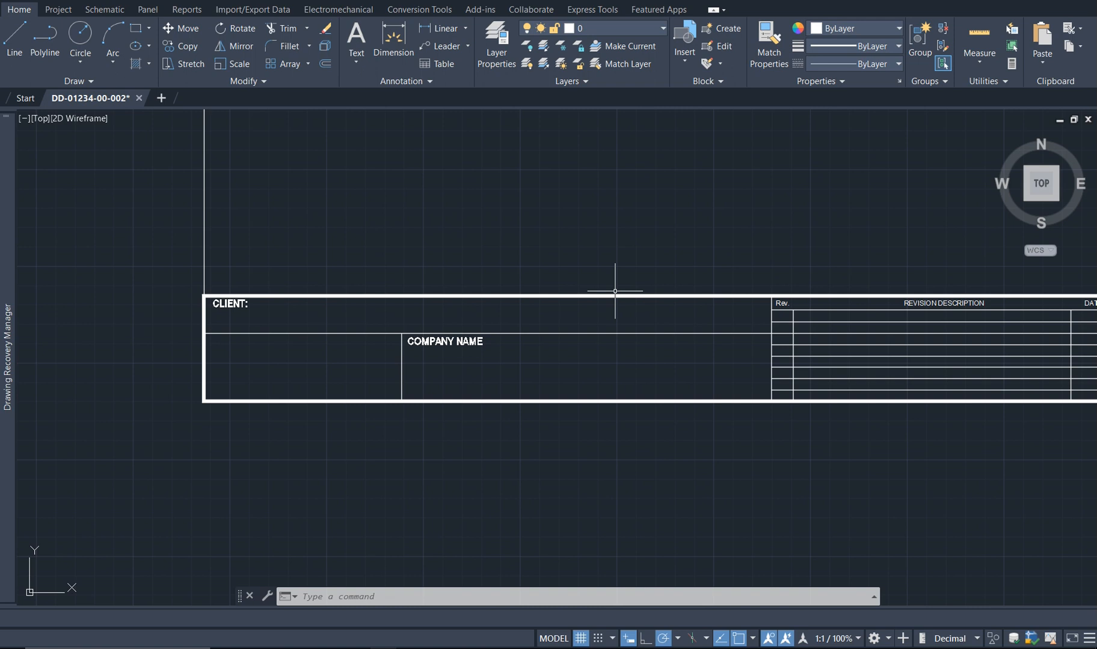
mouse_move(364, 381)
middle_down()
mouse_move(287, 372)
mouse_move(254, 388)
middle_up()
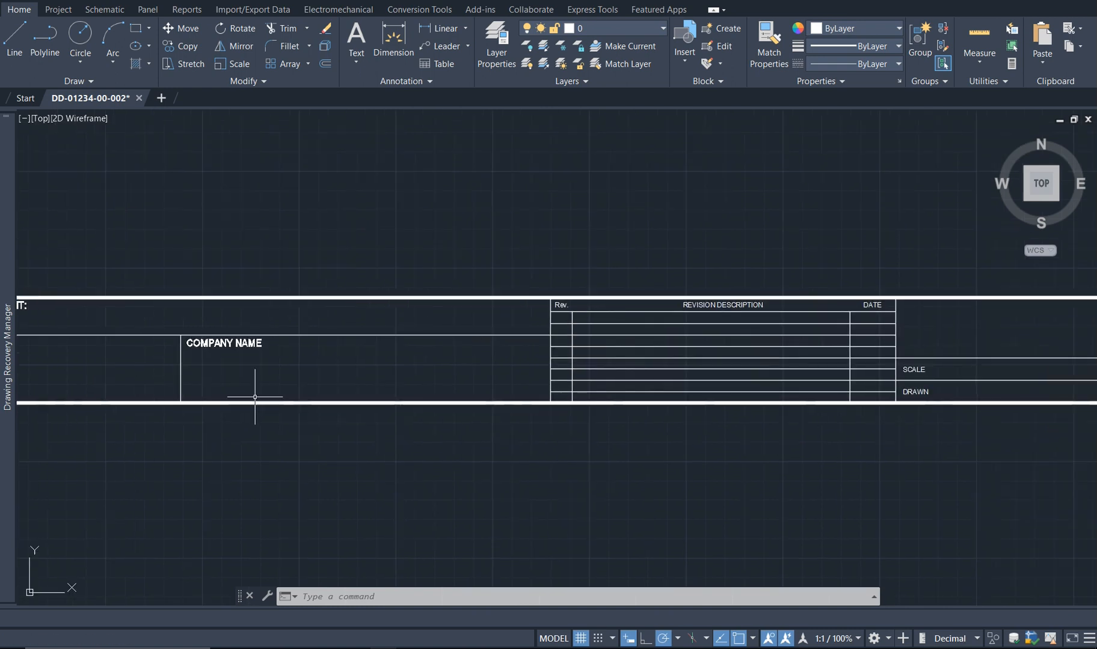
middle_drag(513, 347, 249, 339)
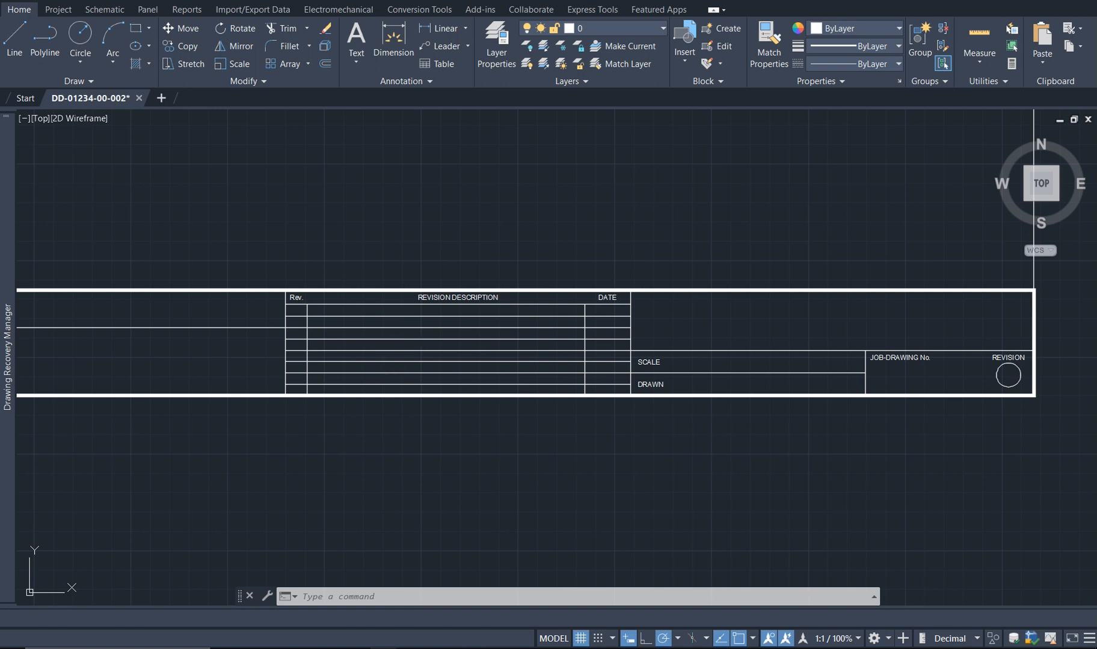
middle_drag(372, 302, 363, 291)
scroll(363, 291, up, 2)
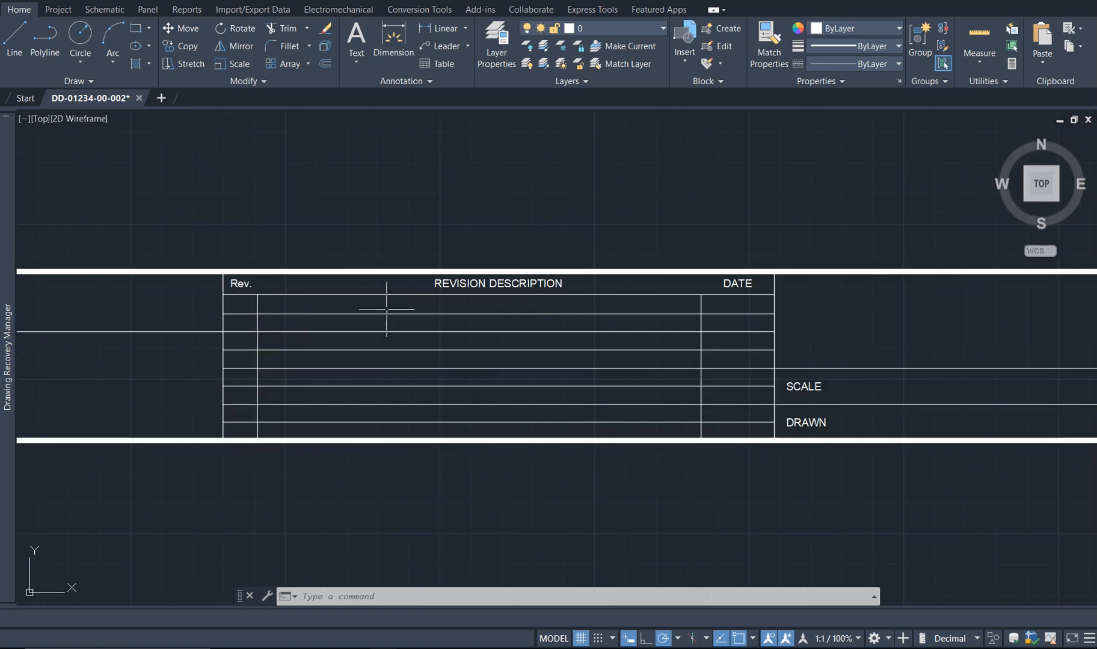
- Change the title block's "DRAWN" label to "DRAWN BY"
middle_drag(648, 428, 411, 410)
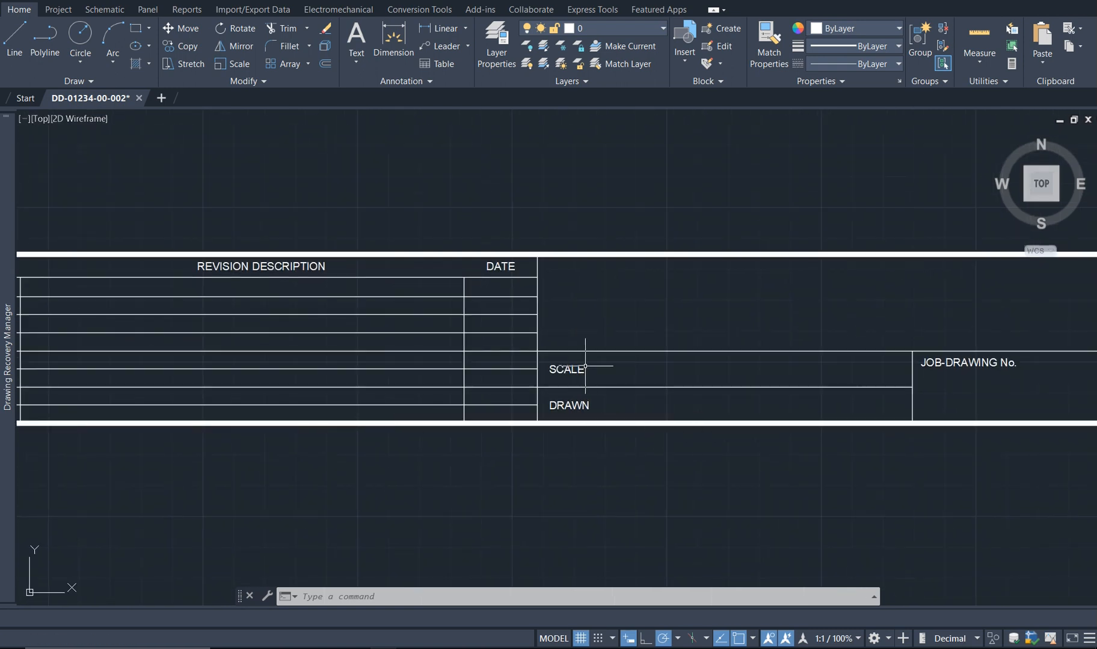
middle_drag(645, 385, 528, 368)
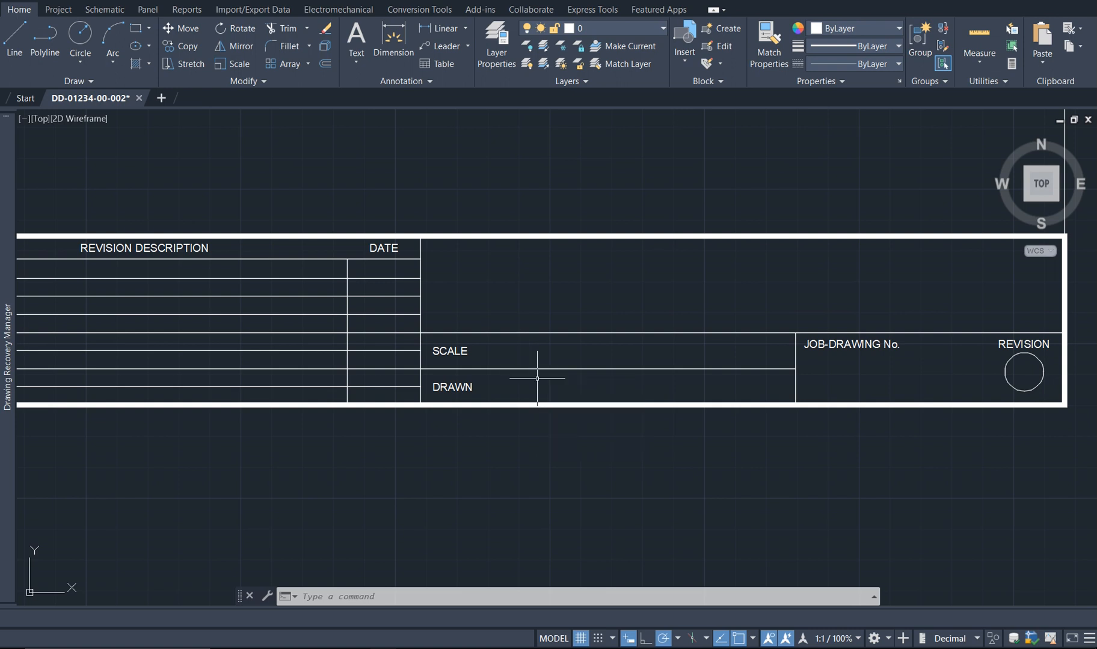
double_click(462, 386)
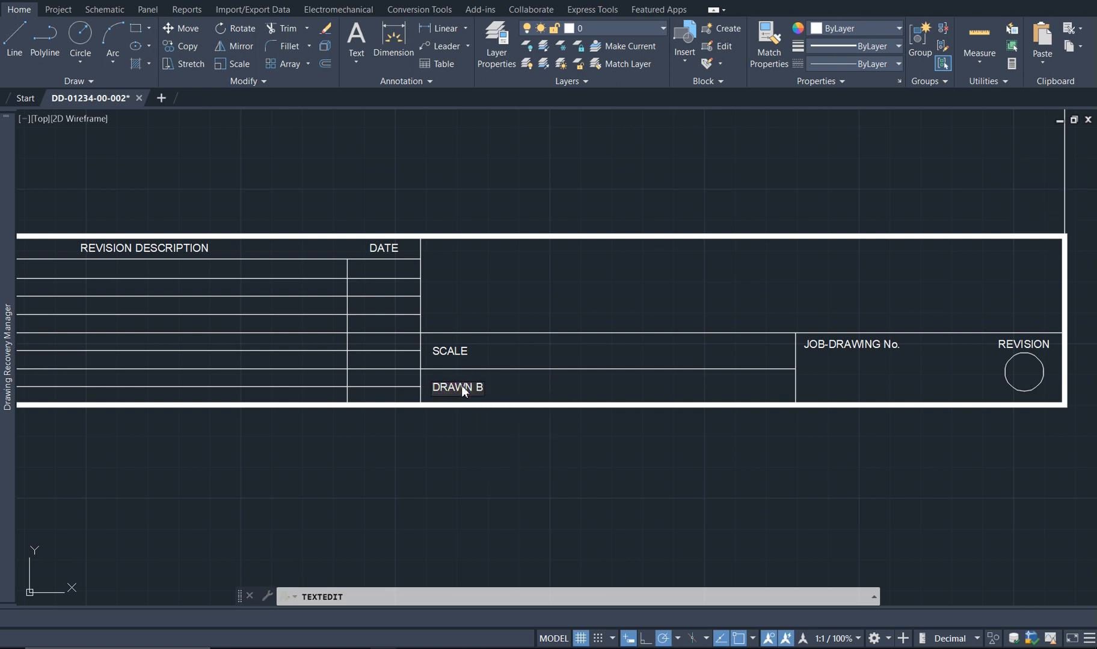
key(Escape)
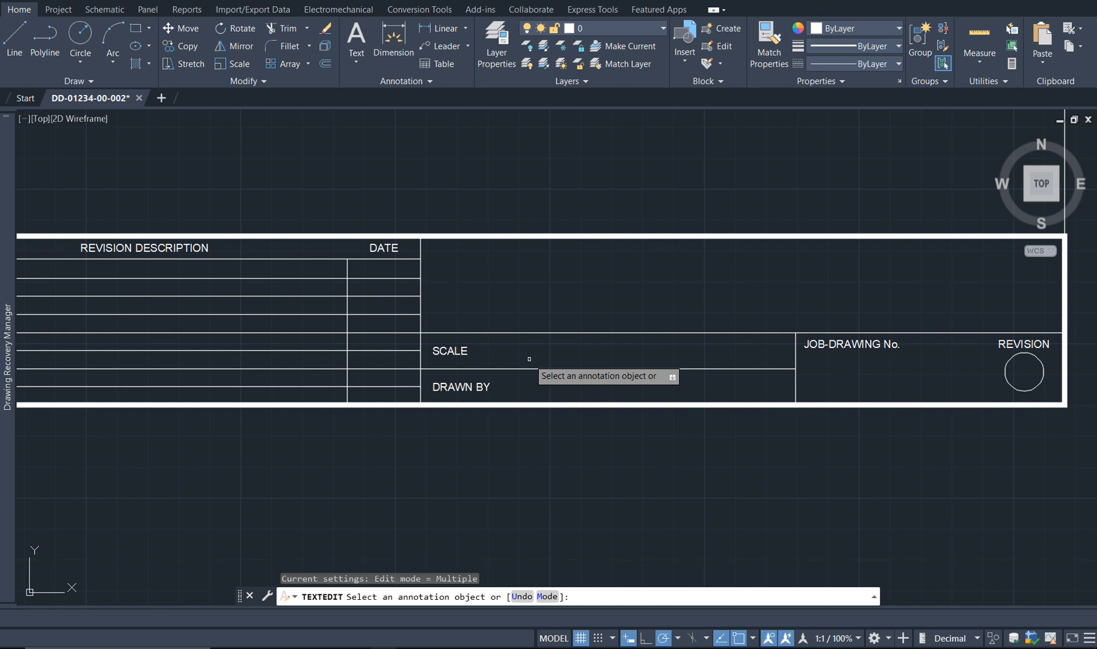
key(Escape)
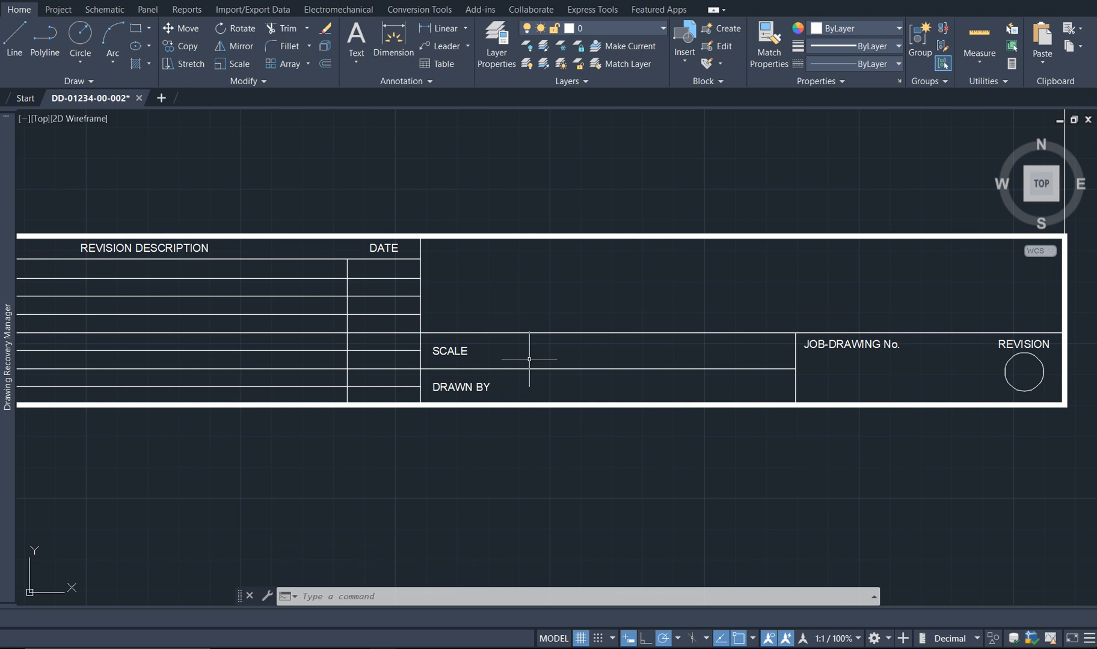
- Examine the title area, the job-drawing number and revision fields, and the full sheet border above the title block
middle_drag(703, 351, 594, 360)
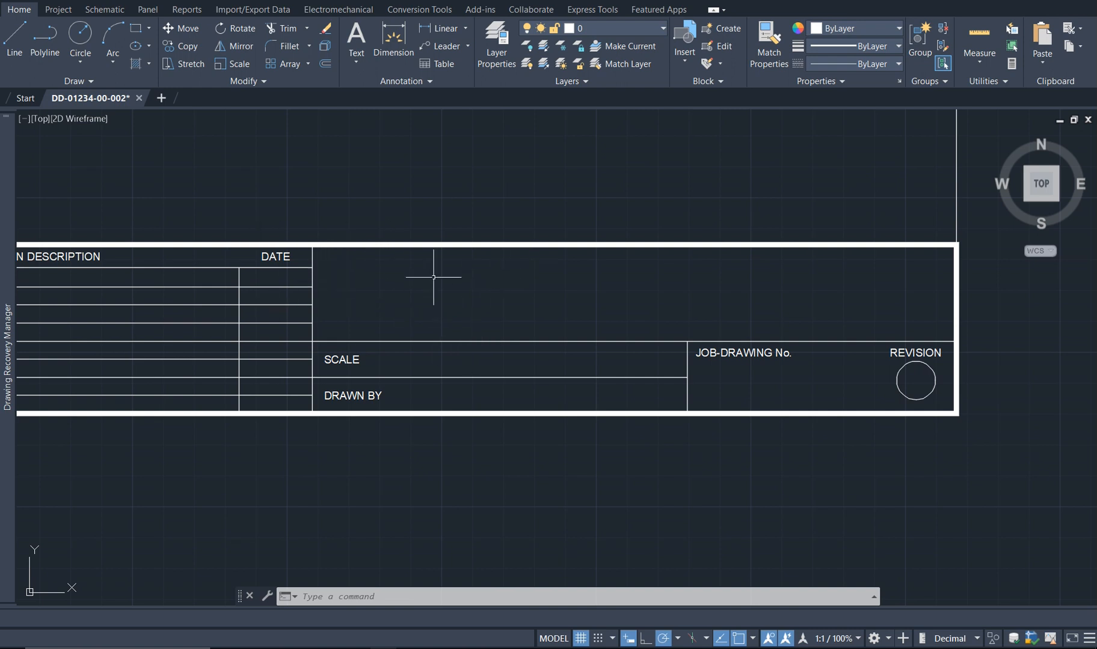
middle_drag(589, 367, 483, 365)
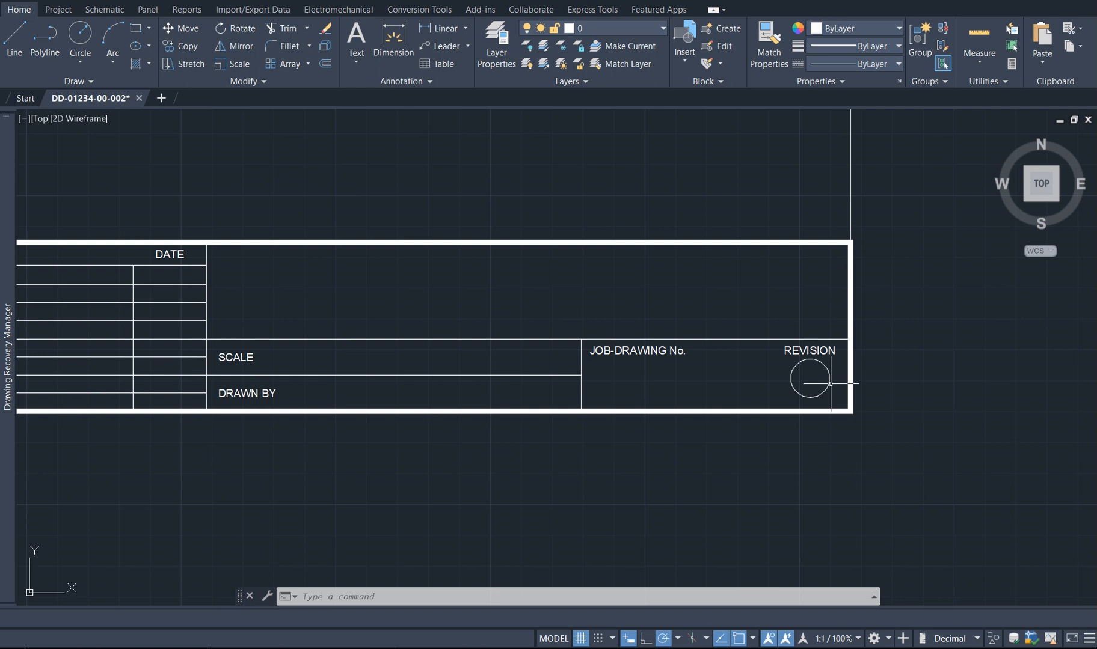
scroll(757, 517, down, 5)
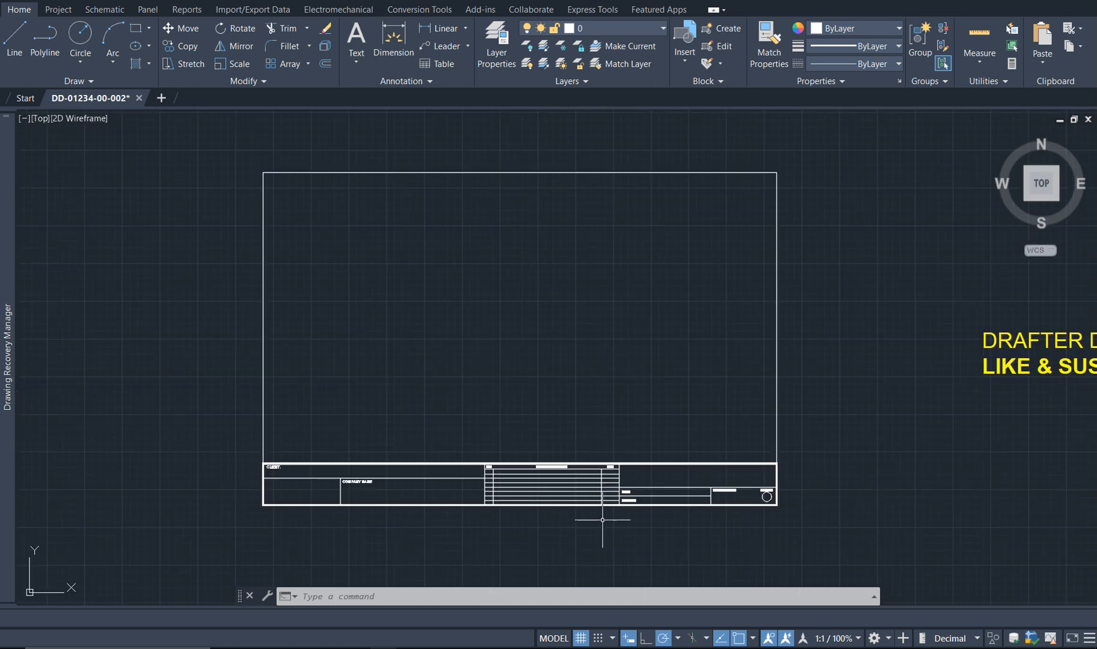
middle_drag(599, 519, 573, 438)
scroll(551, 375, down, 2)
scroll(352, 336, up, 2)
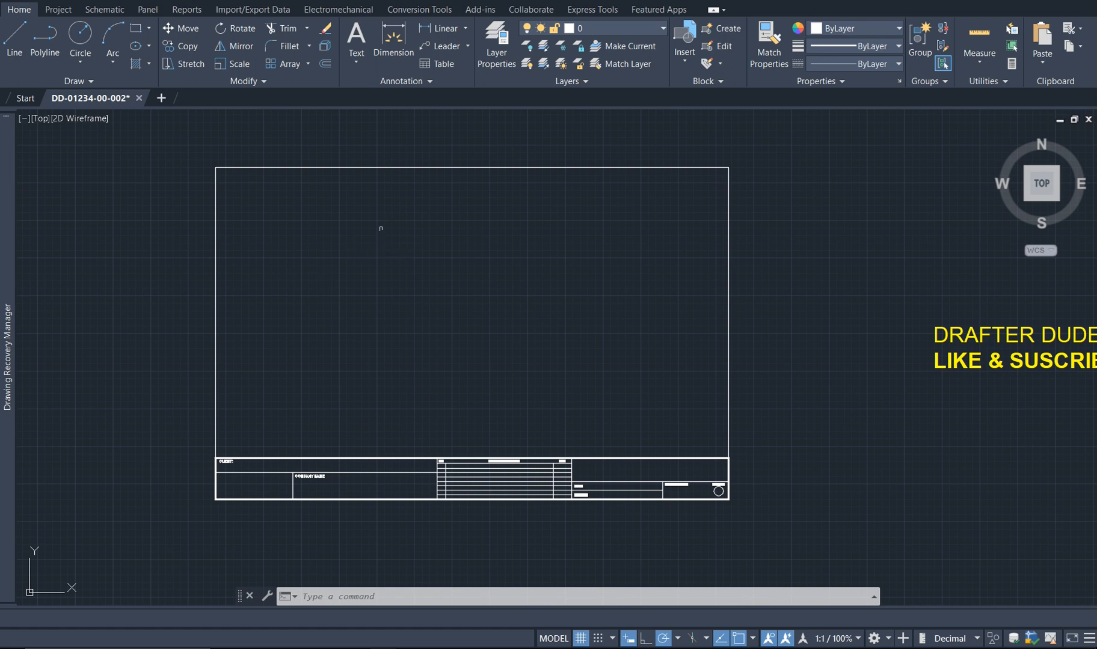
middle_drag(520, 420, 520, 392)
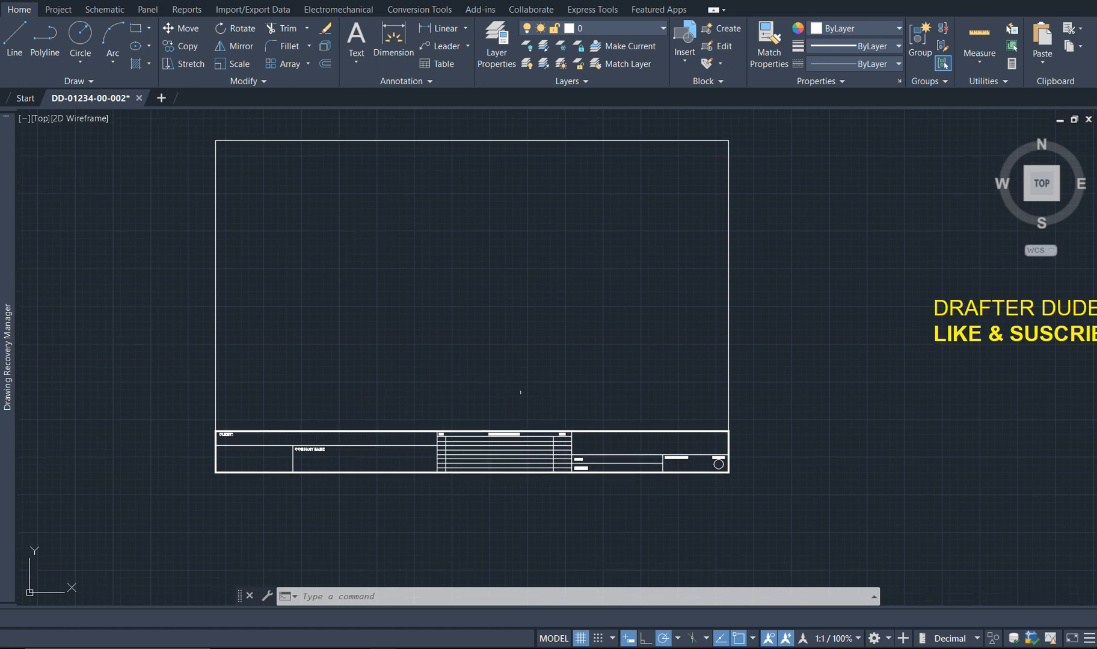
text(REC)
key(Return)
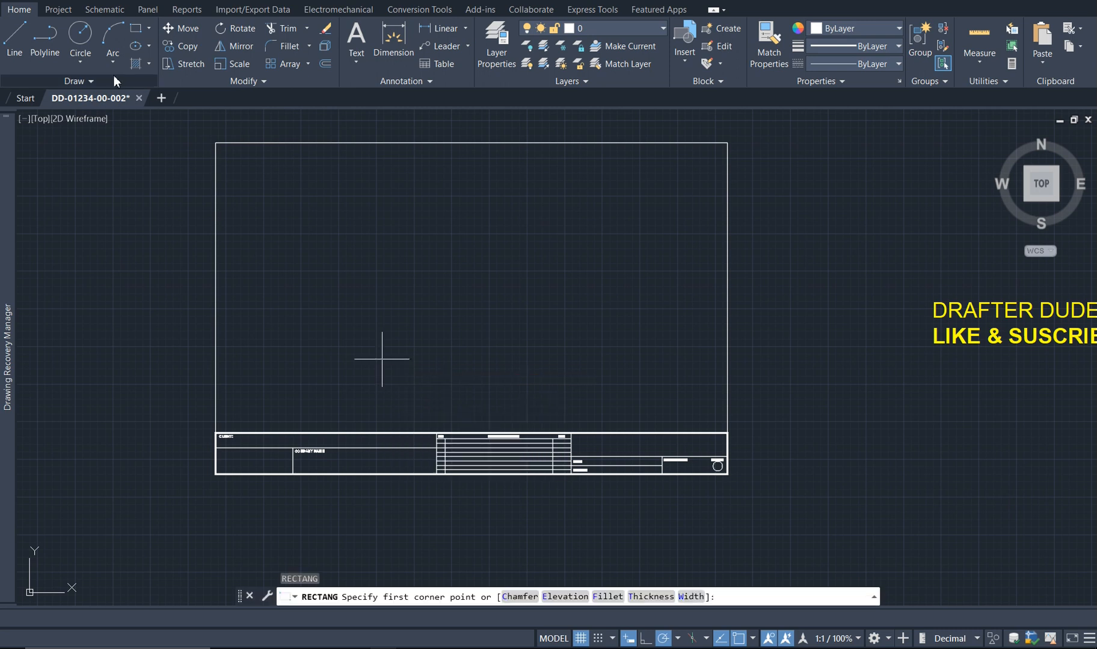
click(222, 144)
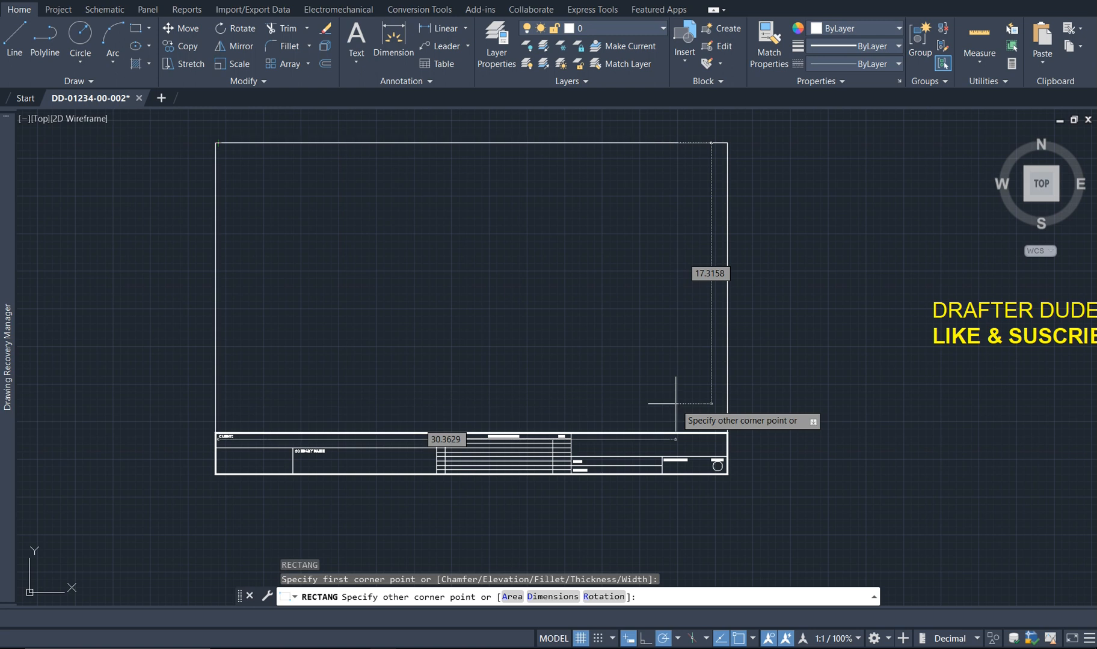
key(Escape)
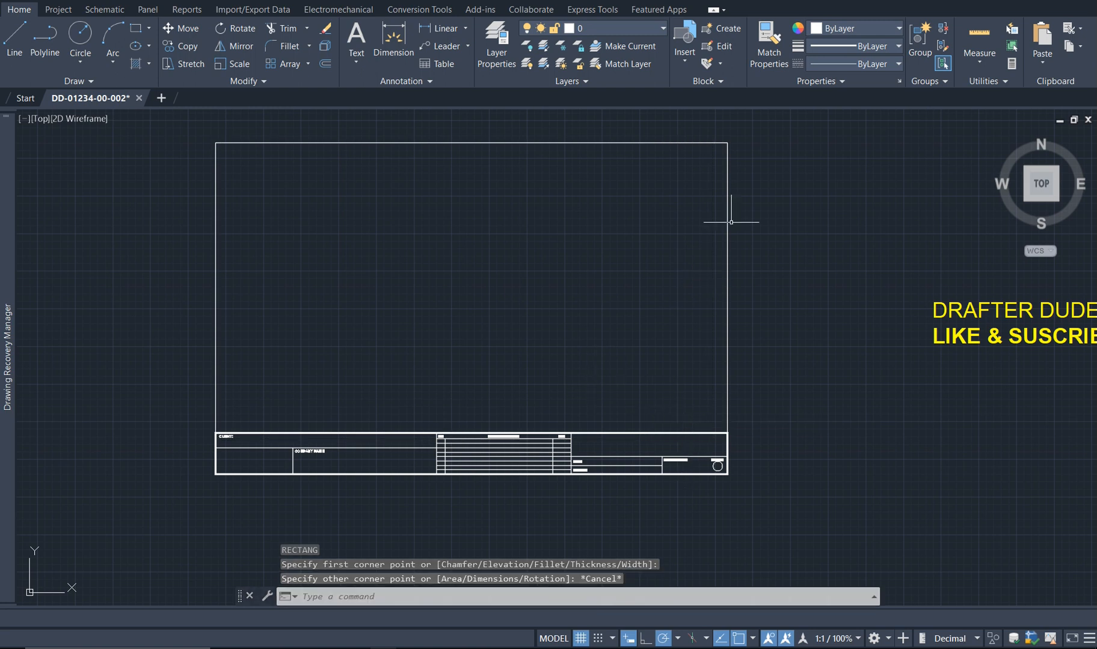
click(781, 135)
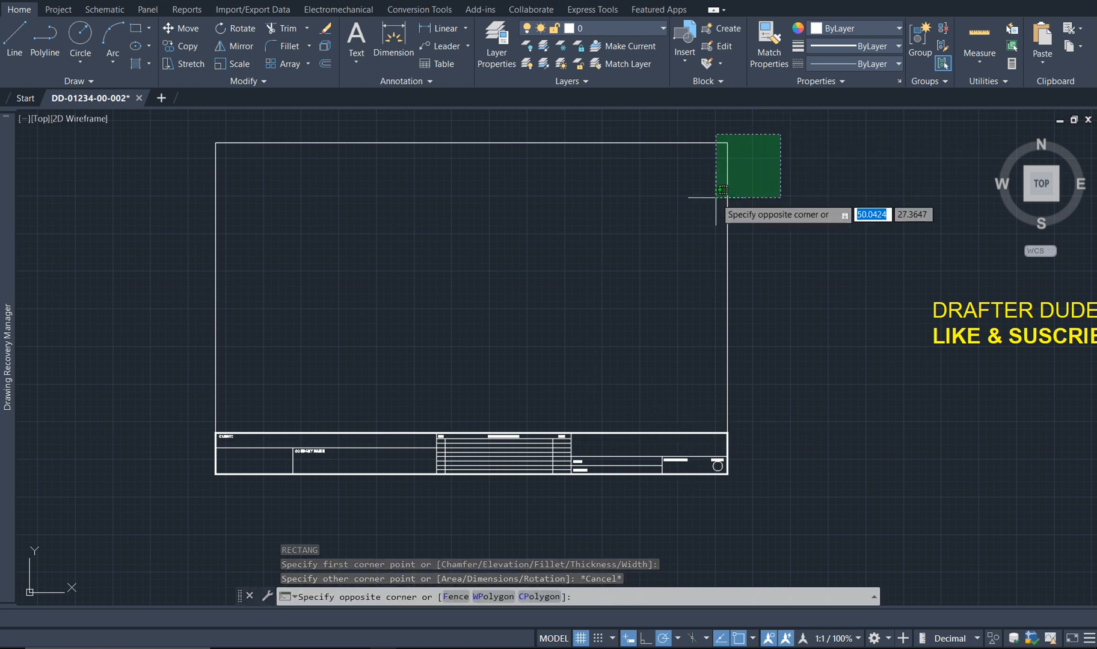
click(755, 401)
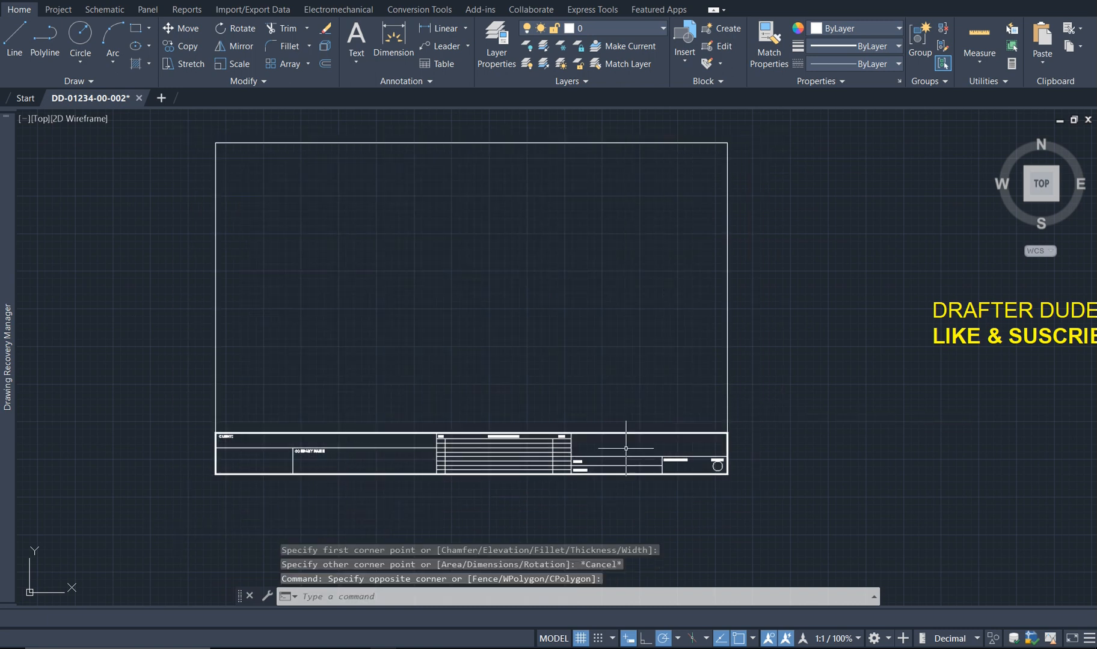
- Inspect the revision table and the lines and text that form the client and company name areas
scroll(595, 500, up, 5)
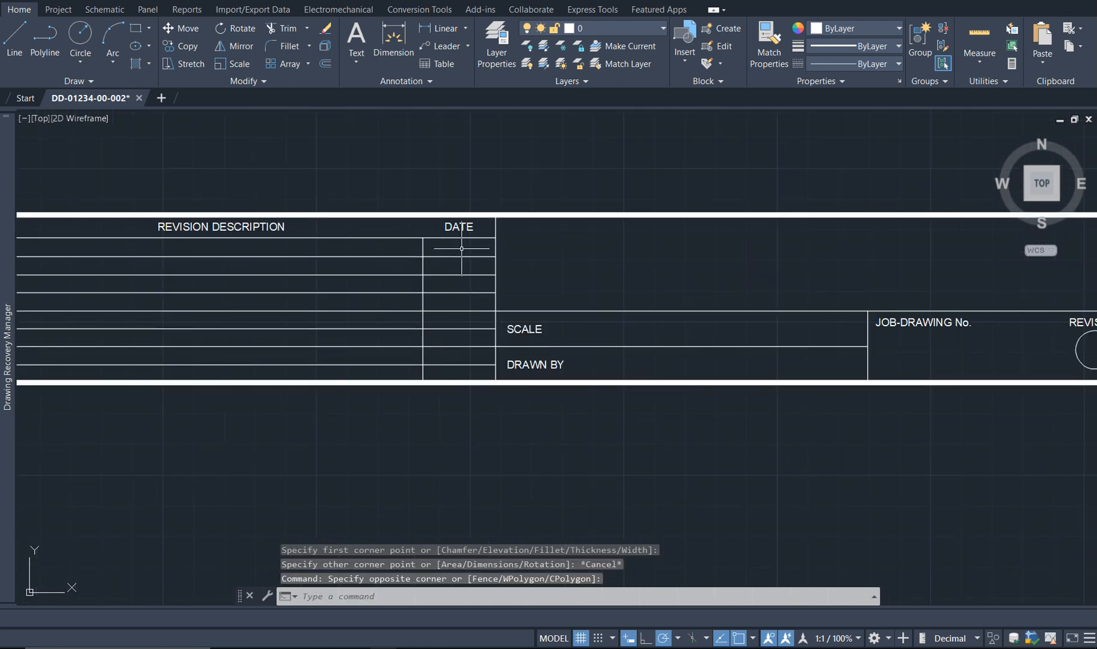
middle_drag(459, 347, 527, 319)
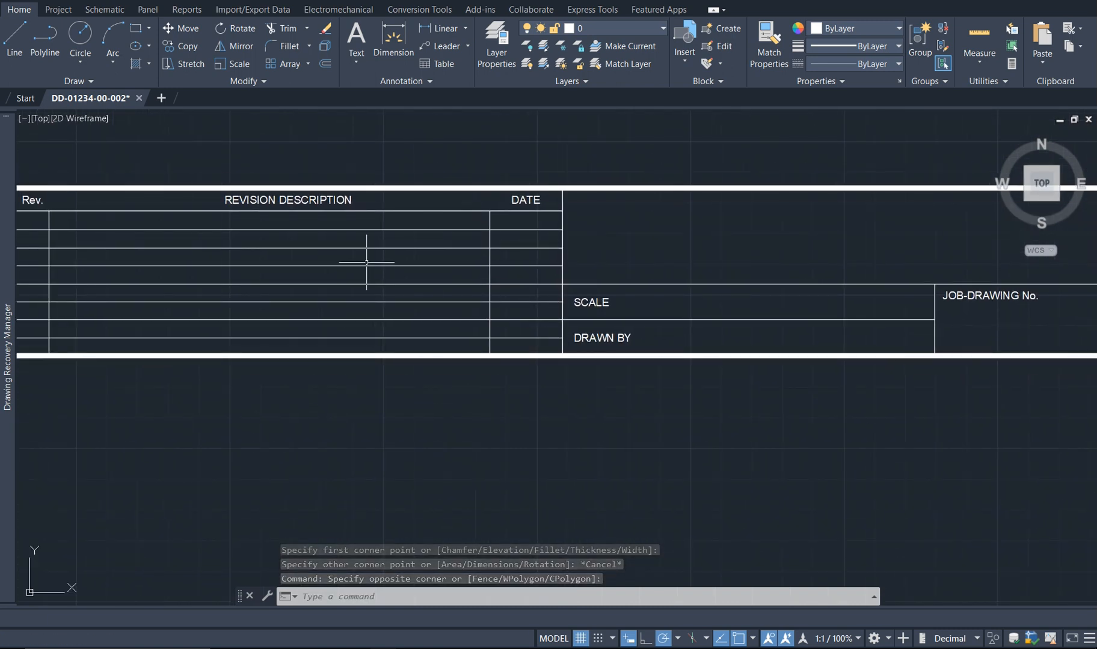
mouse_move(712, 329)
middle_down()
mouse_move(503, 354)
mouse_move(607, 343)
mouse_move(774, 365)
middle_up()
middle_drag(336, 324, 564, 335)
scroll(546, 330, down, 2)
scroll(529, 331, down, 4)
scroll(380, 320, up, 4)
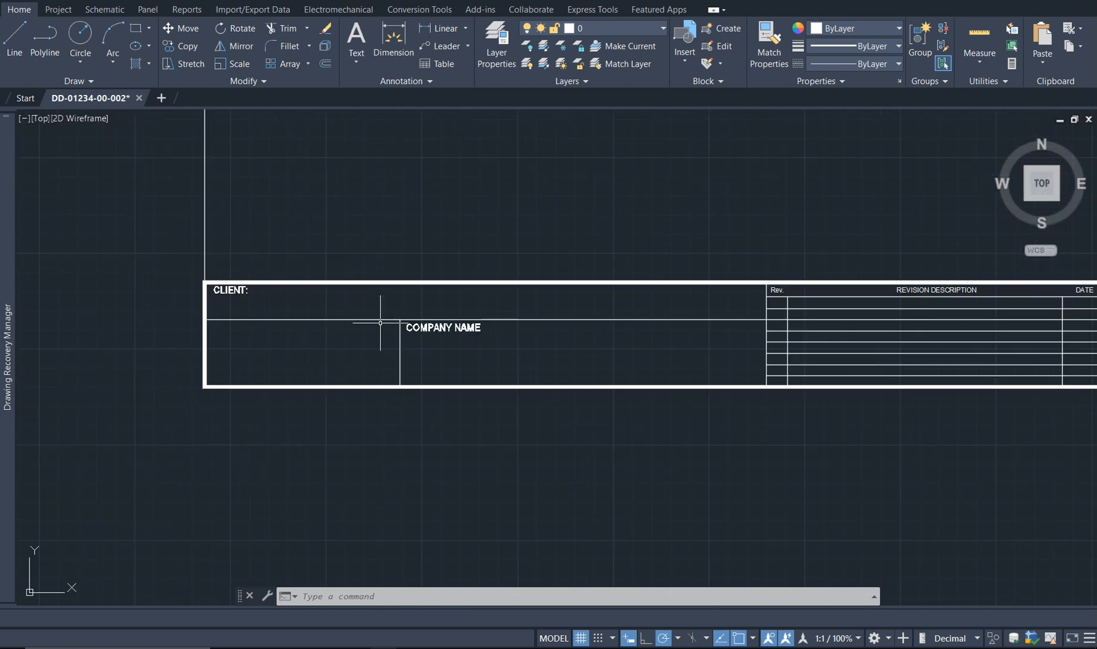
click(412, 280)
click(259, 370)
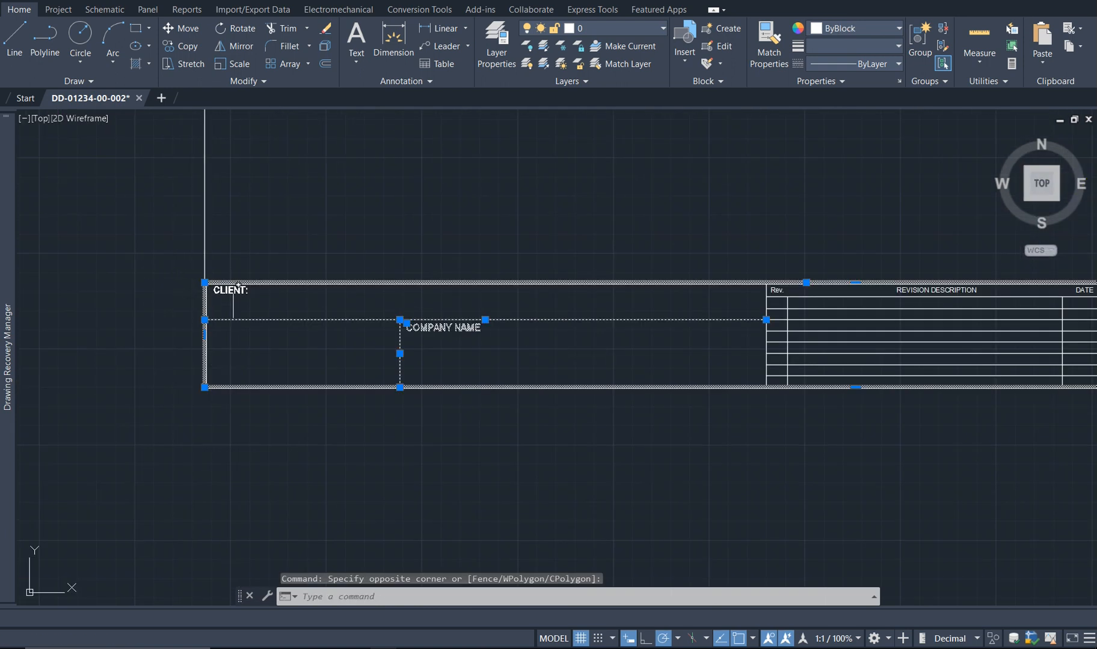
key(Escape)
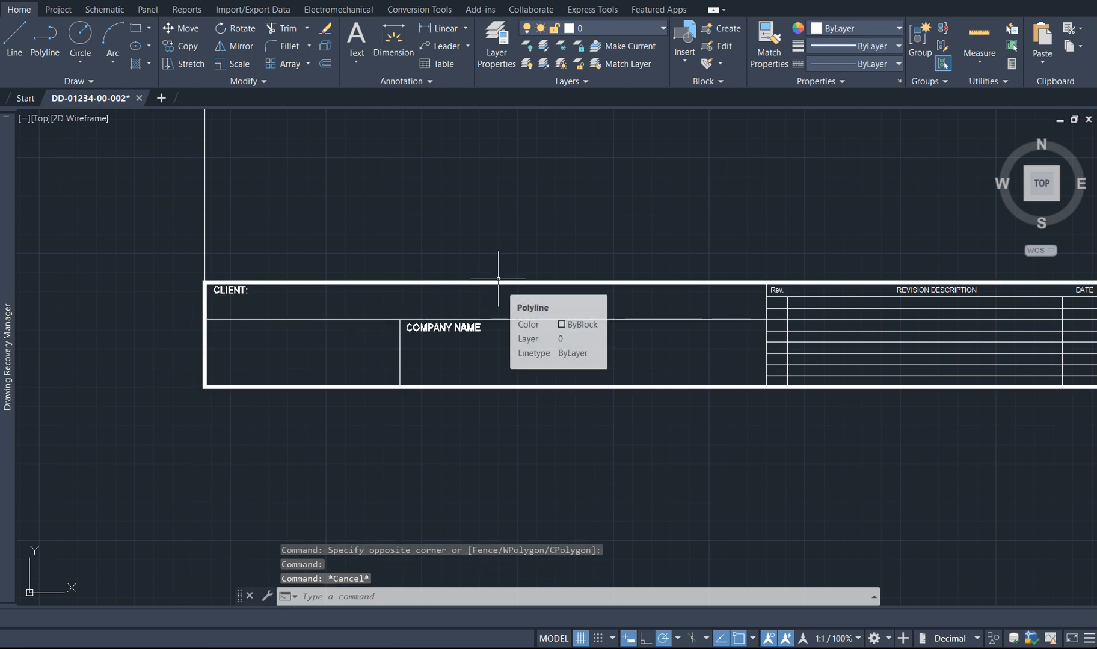
- Inspect the lines and text around the scale, drawn-by, job-drawing number and revision fields
mouse_move(637, 314)
middle_down()
mouse_move(442, 326)
mouse_move(184, 363)
mouse_move(2, 363)
middle_up()
click(741, 245)
click(615, 427)
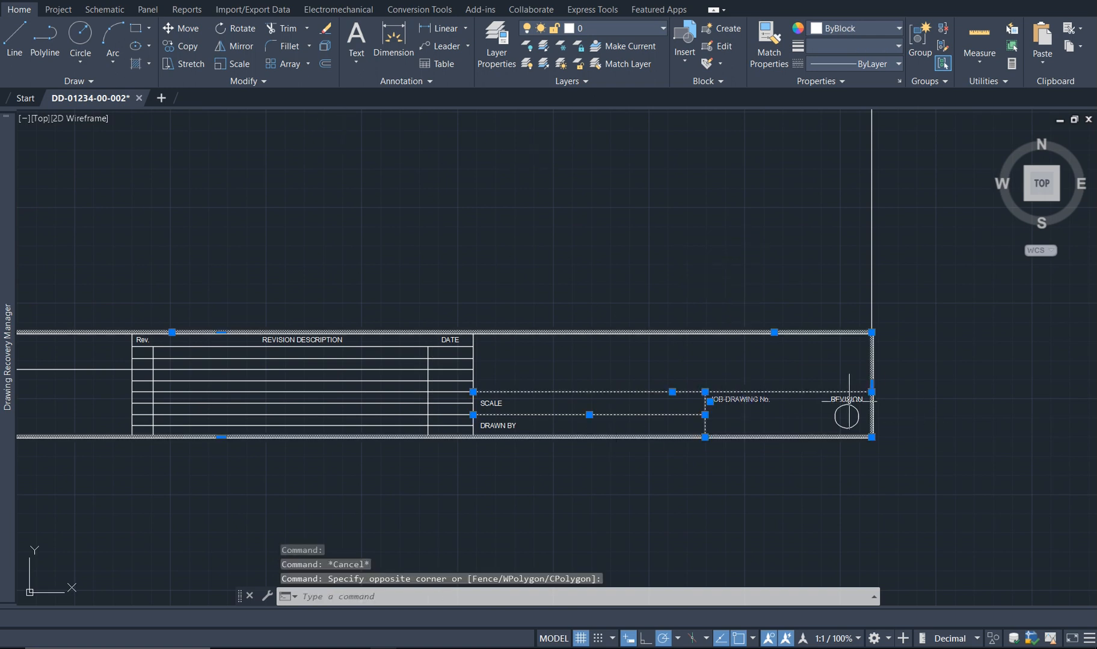
scroll(830, 415, up, 4)
key(Escape)
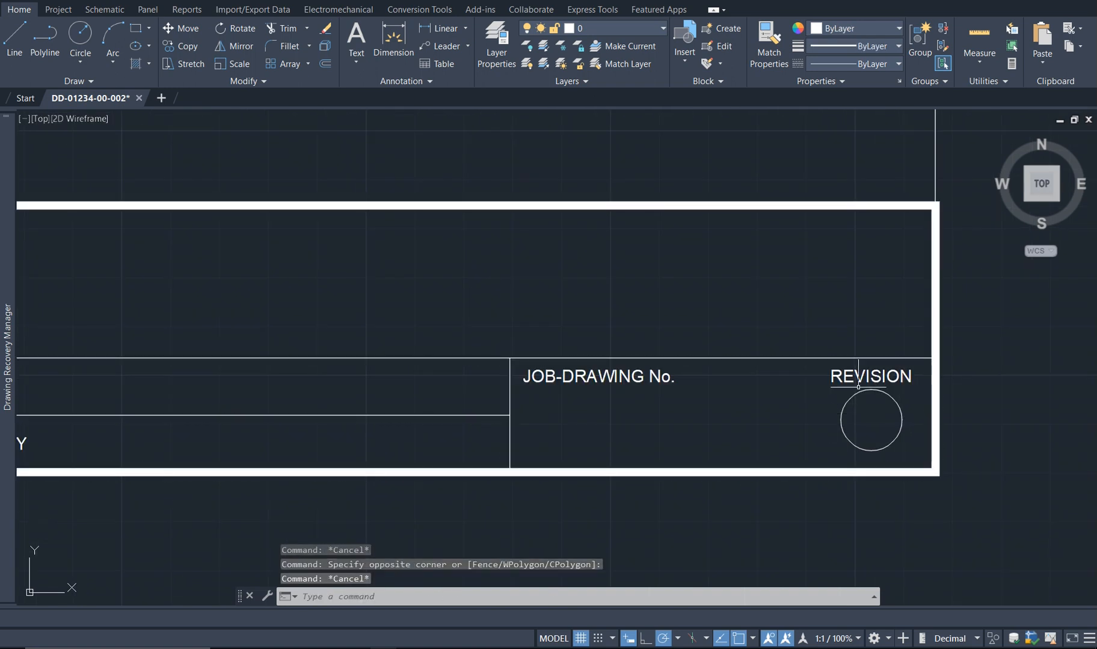
middle_drag(874, 411, 872, 358)
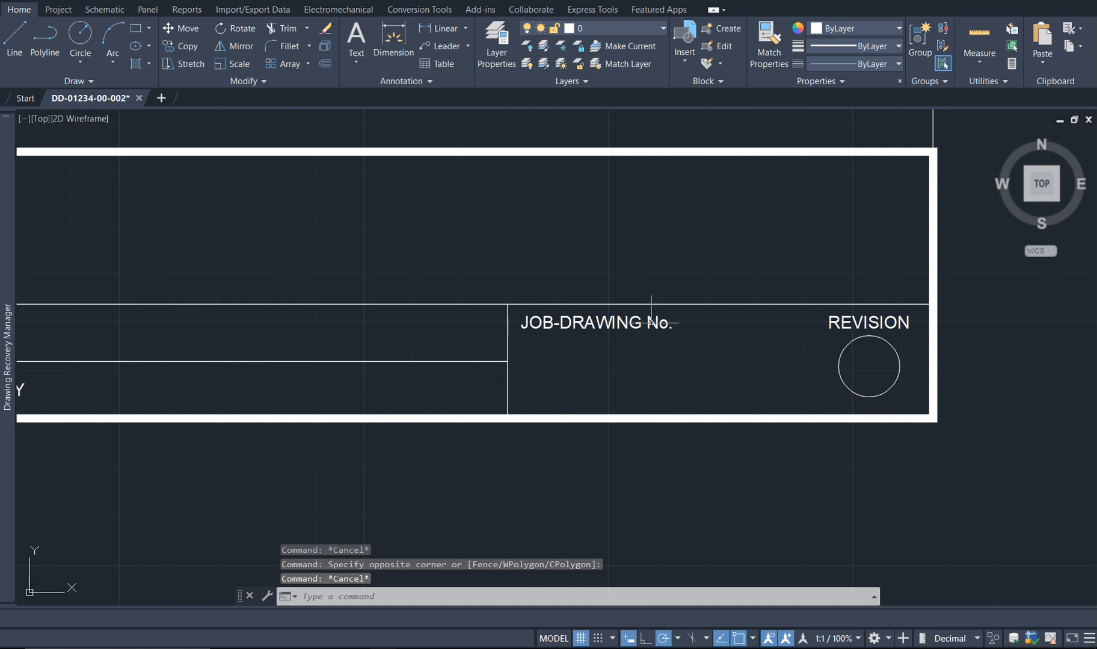
- Redefine the block TEST TB from the whole border and title block, based at its lower-left corner, and close the block authoring palettes
scroll(581, 412, down, 6)
middle_drag(476, 360, 658, 362)
scroll(545, 337, down, 4)
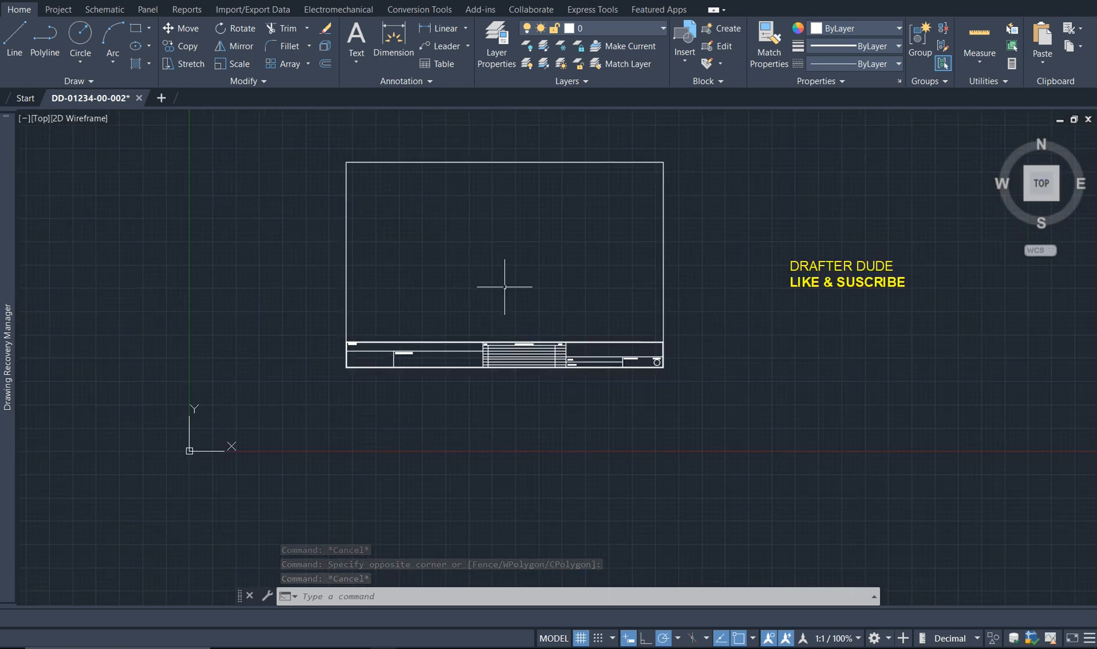
click(656, 172)
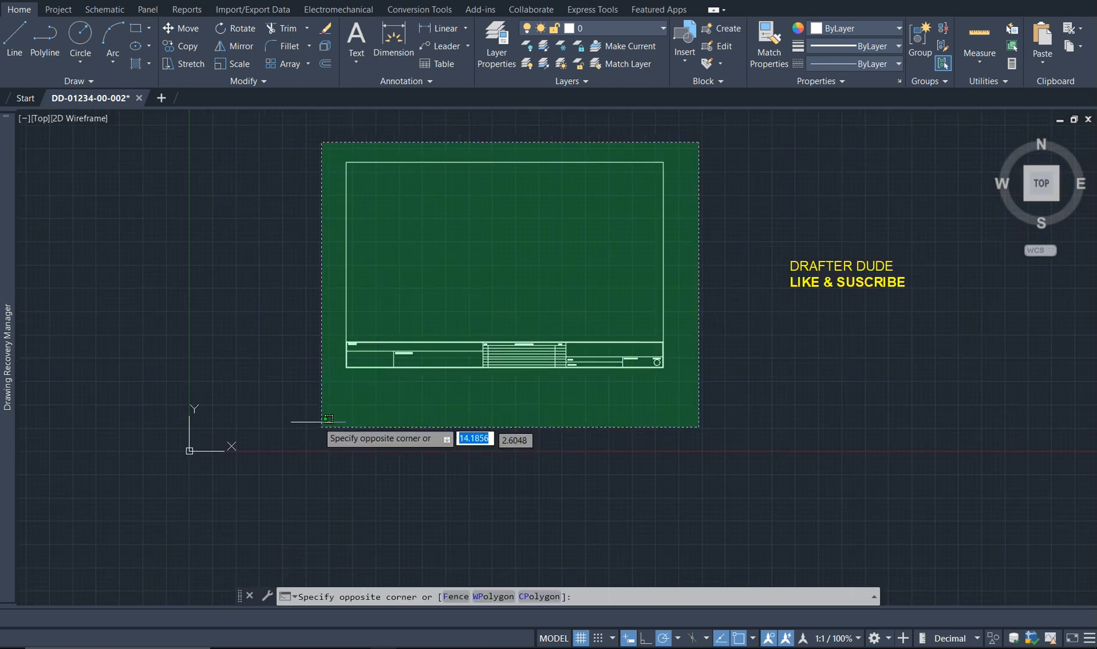
click(318, 424)
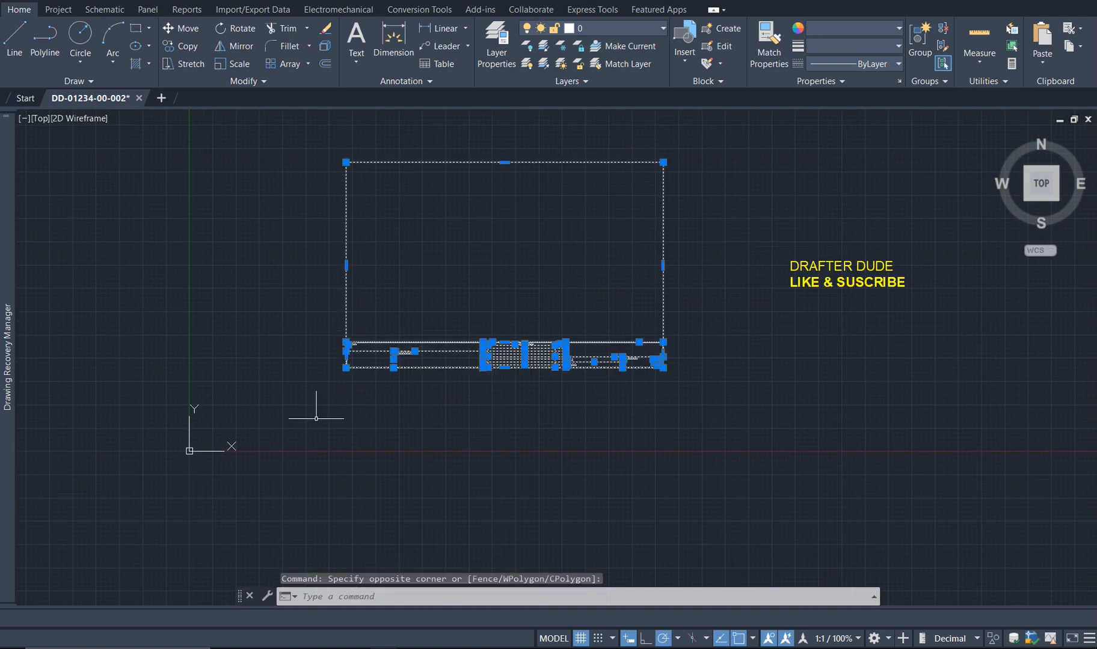
click(725, 28)
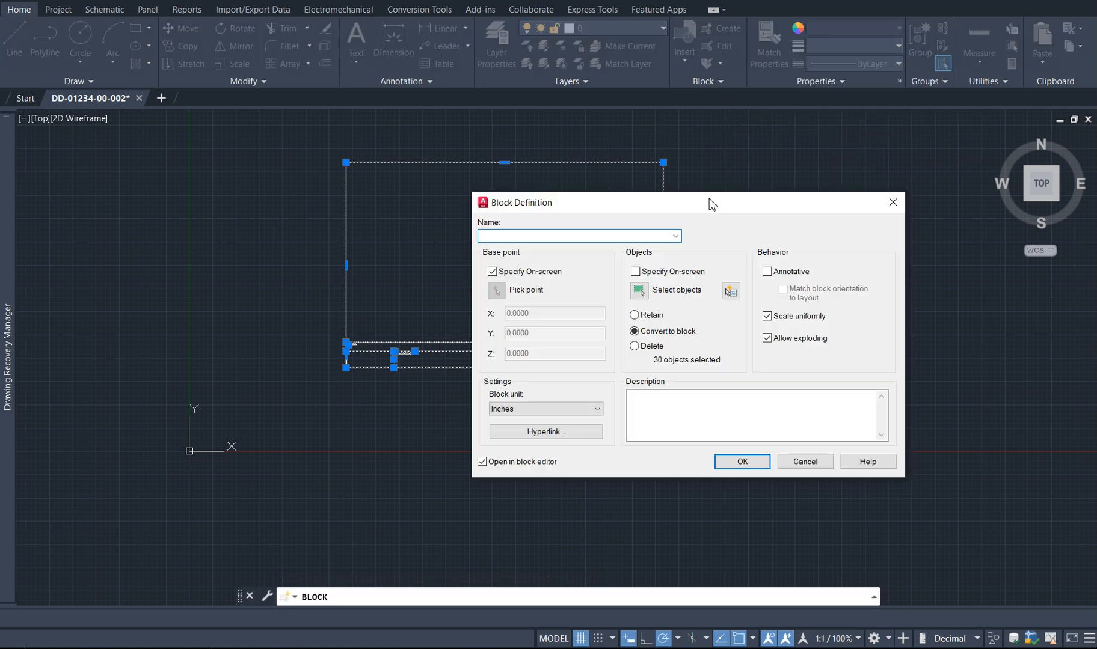
text(TEST TB)
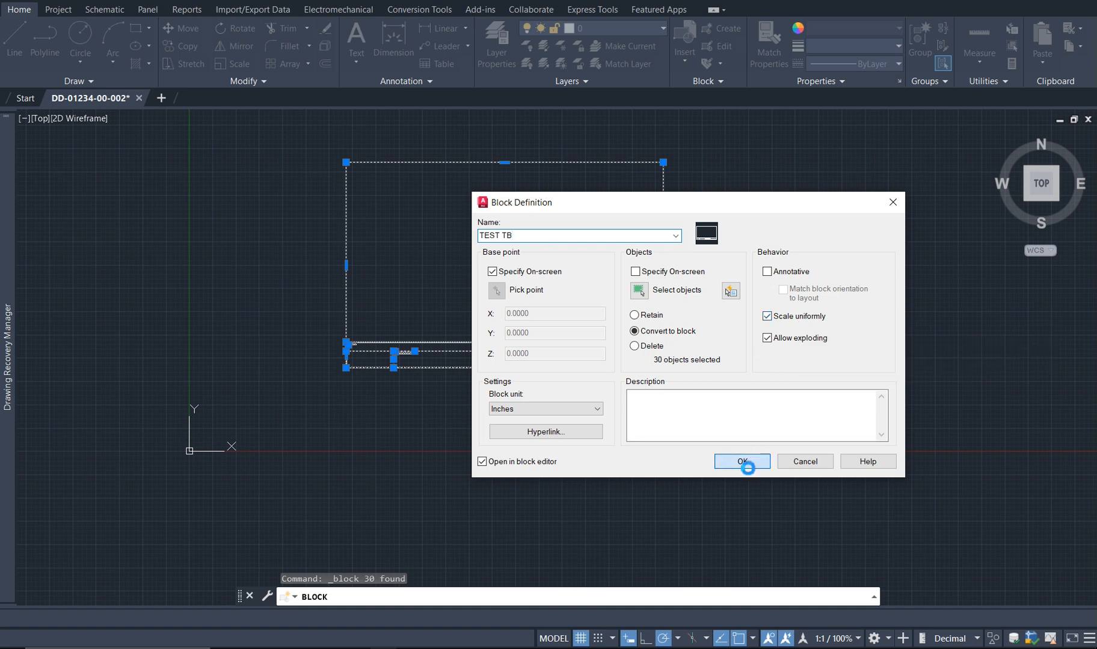
click(741, 462)
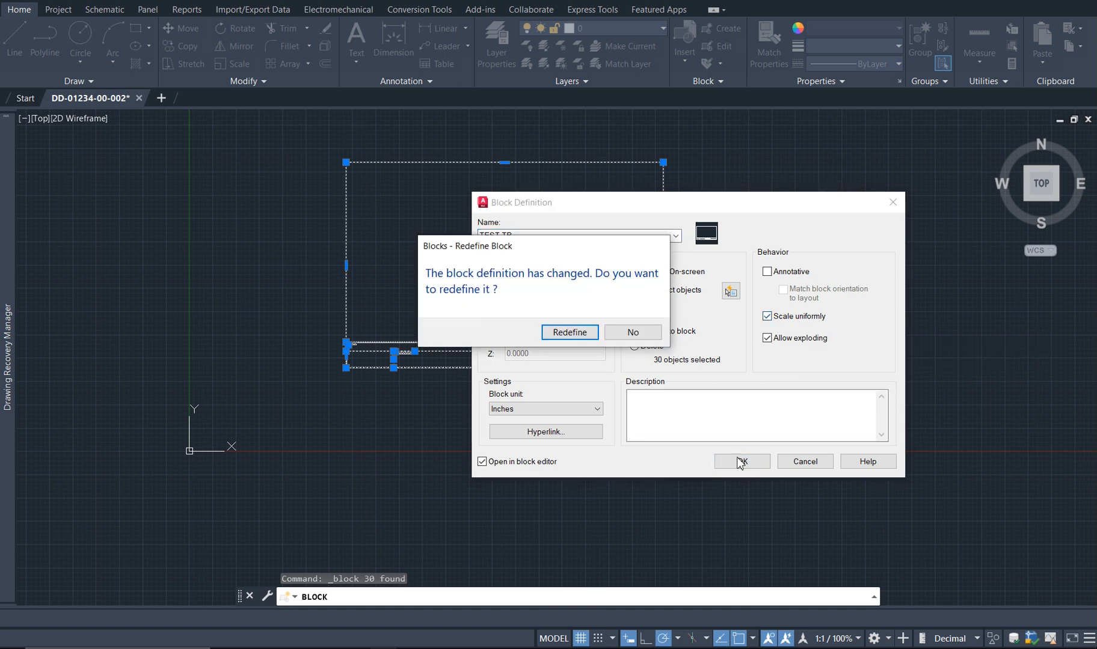
click(575, 334)
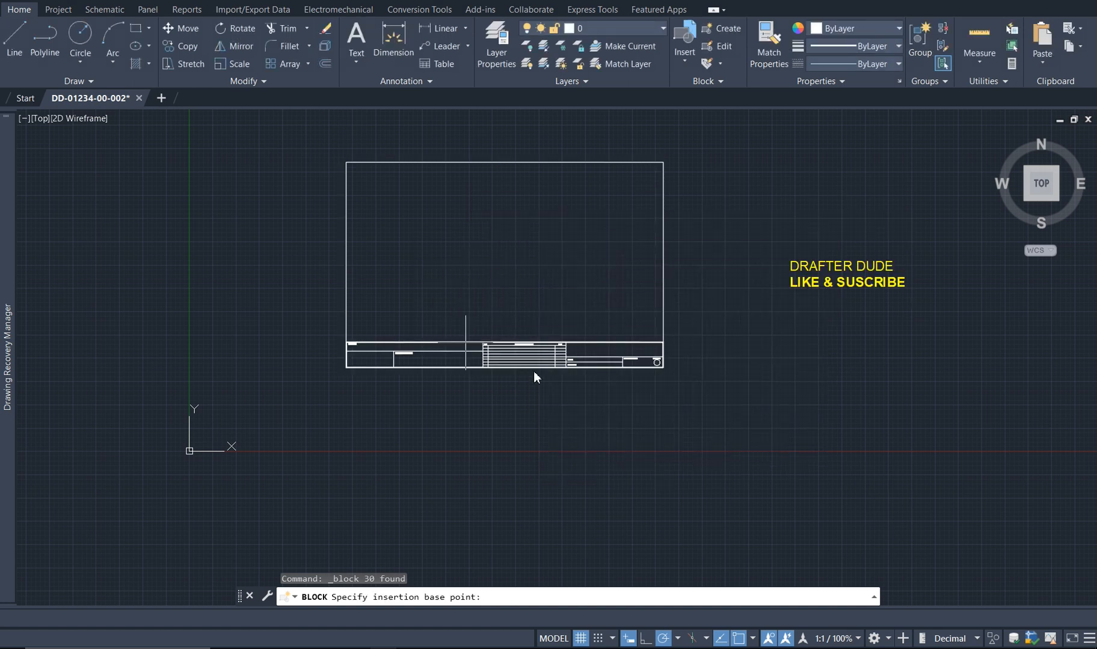
click(347, 367)
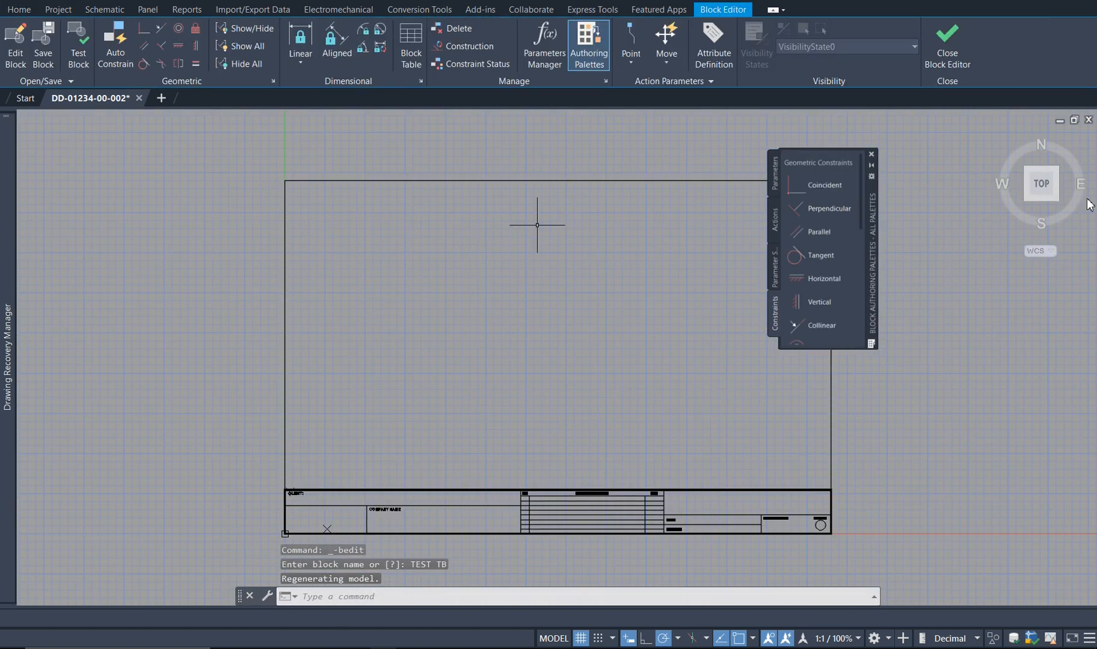
click(1089, 198)
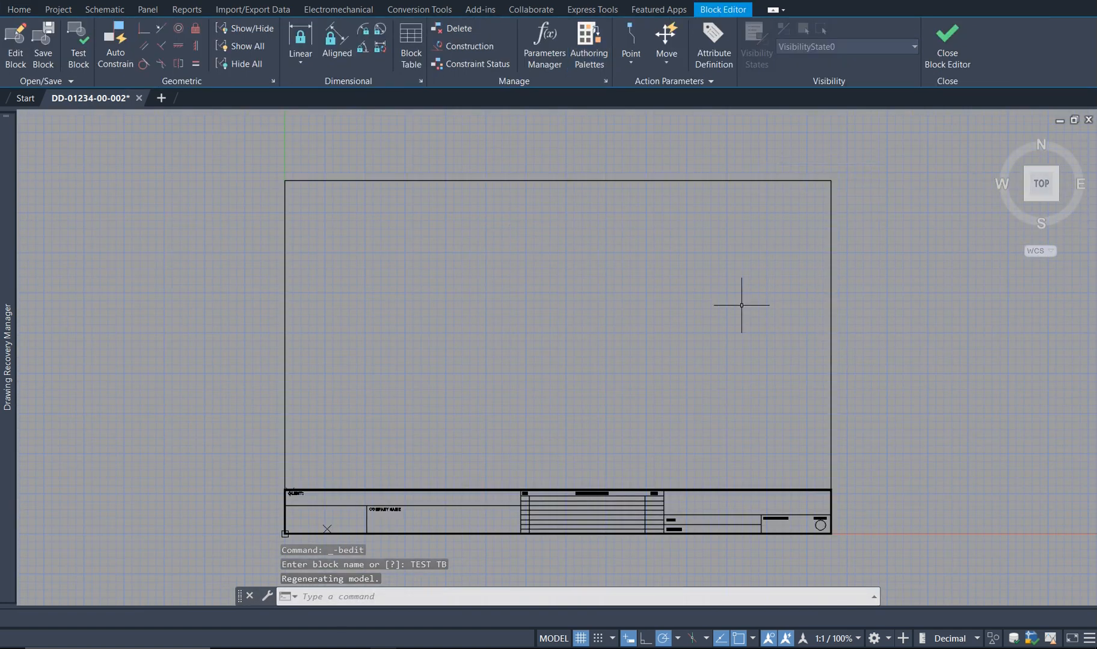
- Examine the title block strip and its client, company, revision, scale and job-drawing fields in the block editor
scroll(714, 289, up, 2)
middle_drag(713, 288, 568, 210)
scroll(591, 237, down, 8)
scroll(574, 263, up, 4)
scroll(521, 264, up, 4)
scroll(571, 300, down, 4)
scroll(566, 442, up, 4)
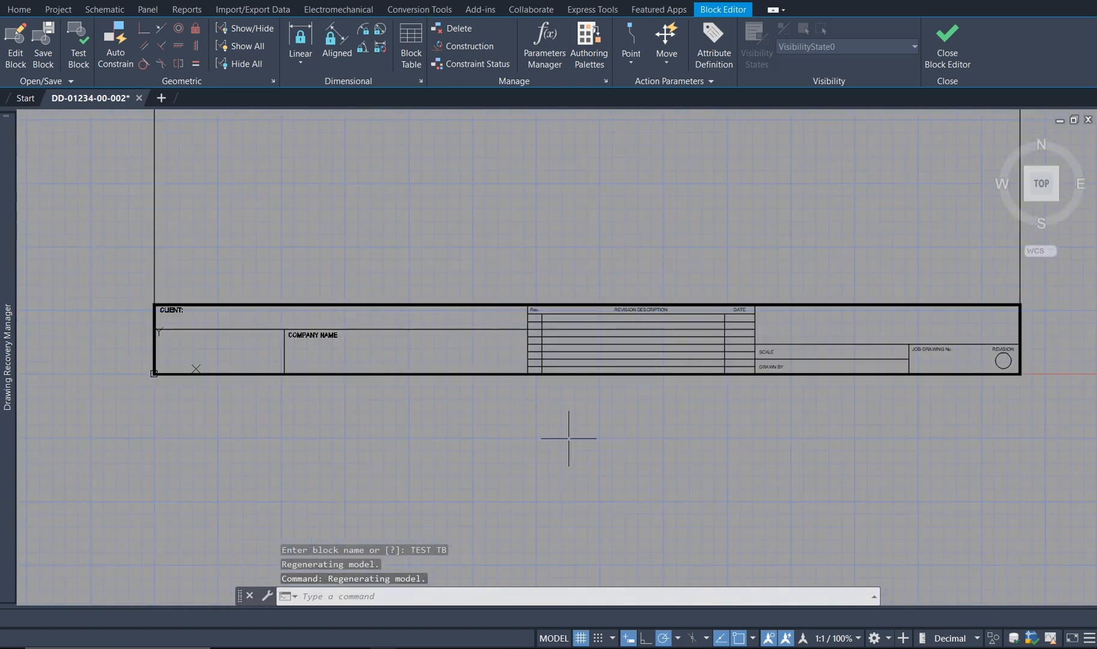
scroll(581, 314, down, 4)
scroll(586, 280, up, 4)
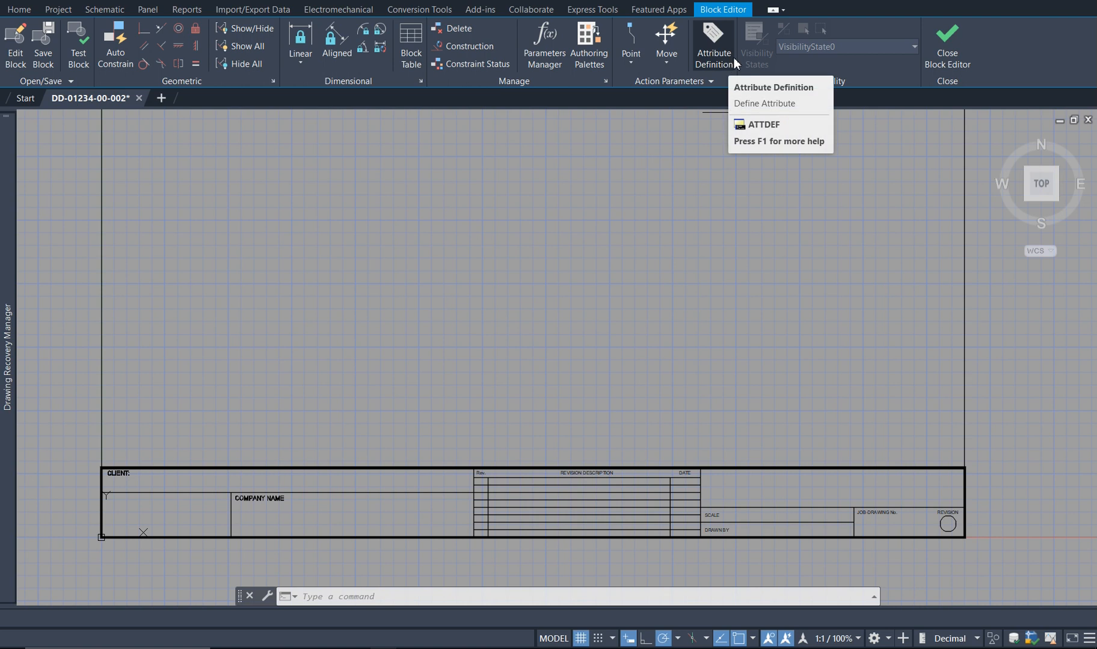
- Start an attribute definition with the tag REVISION and the prompt "REV #"
click(705, 63)
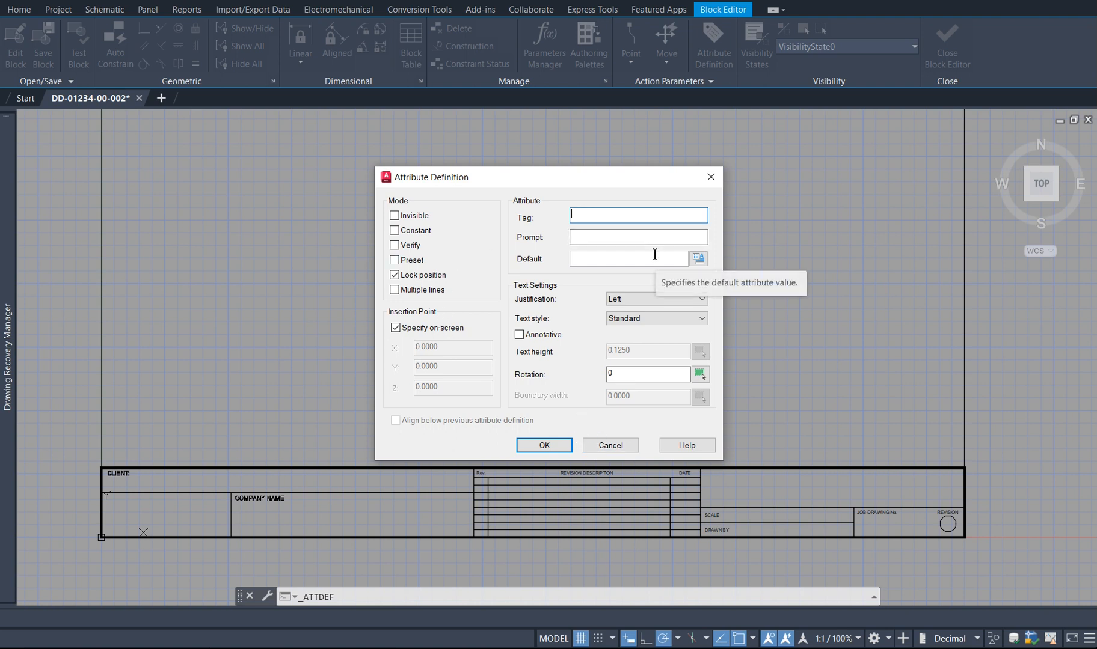
text(H)
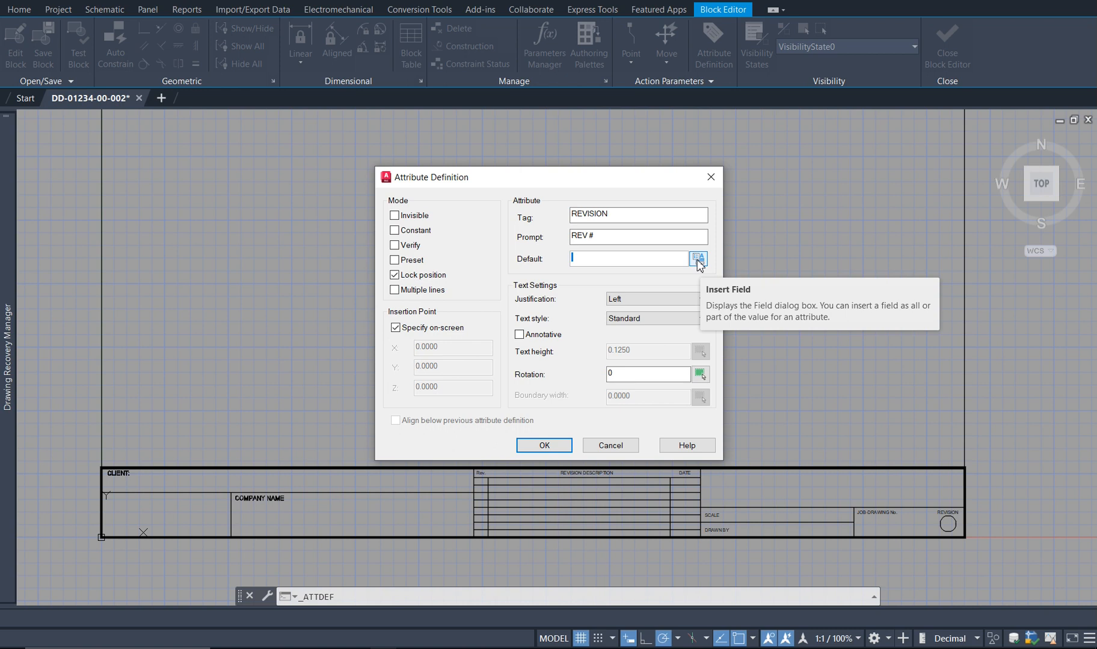
- Browse the available fields, including Author and BlockPlaceholder, for the attribute's default value without inserting one
click(698, 259)
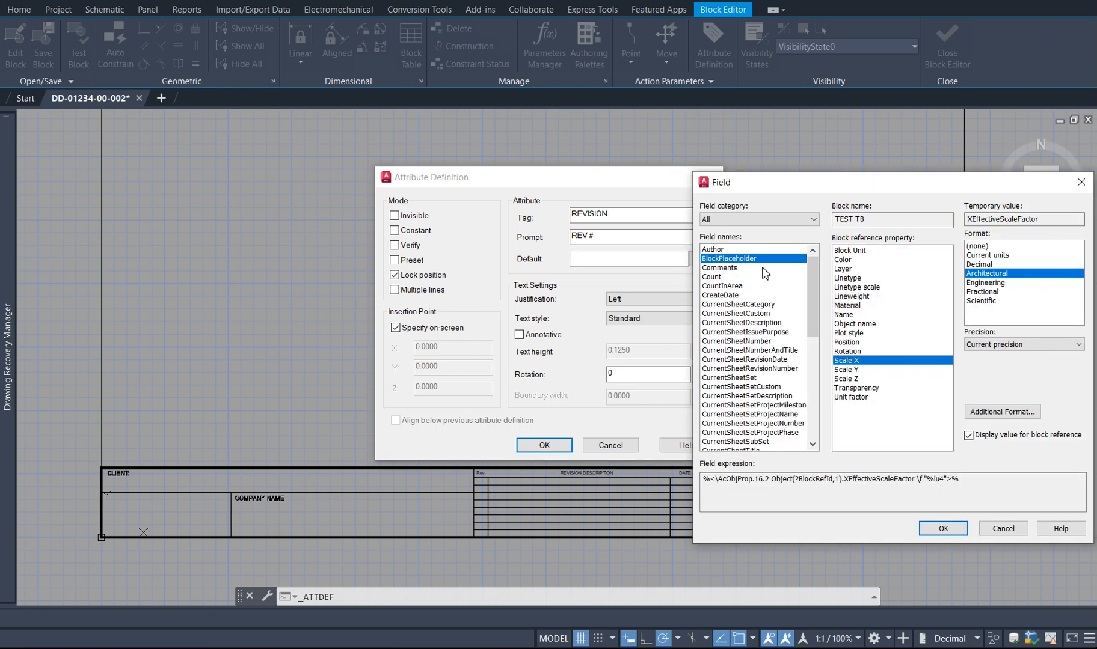
click(713, 248)
click(876, 262)
click(875, 277)
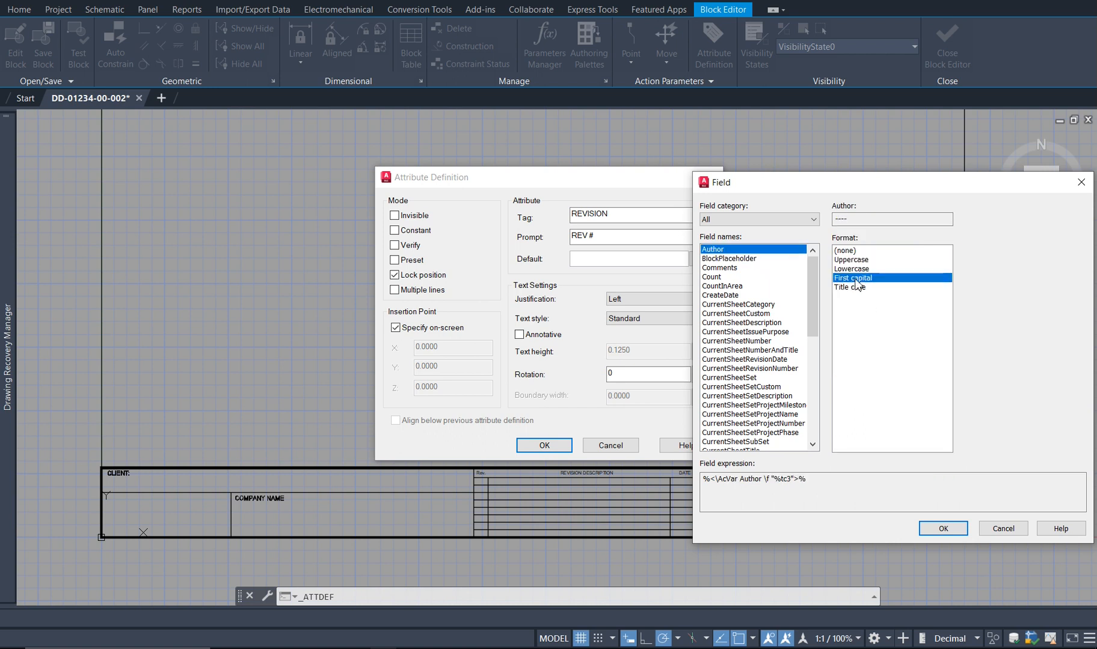
click(728, 258)
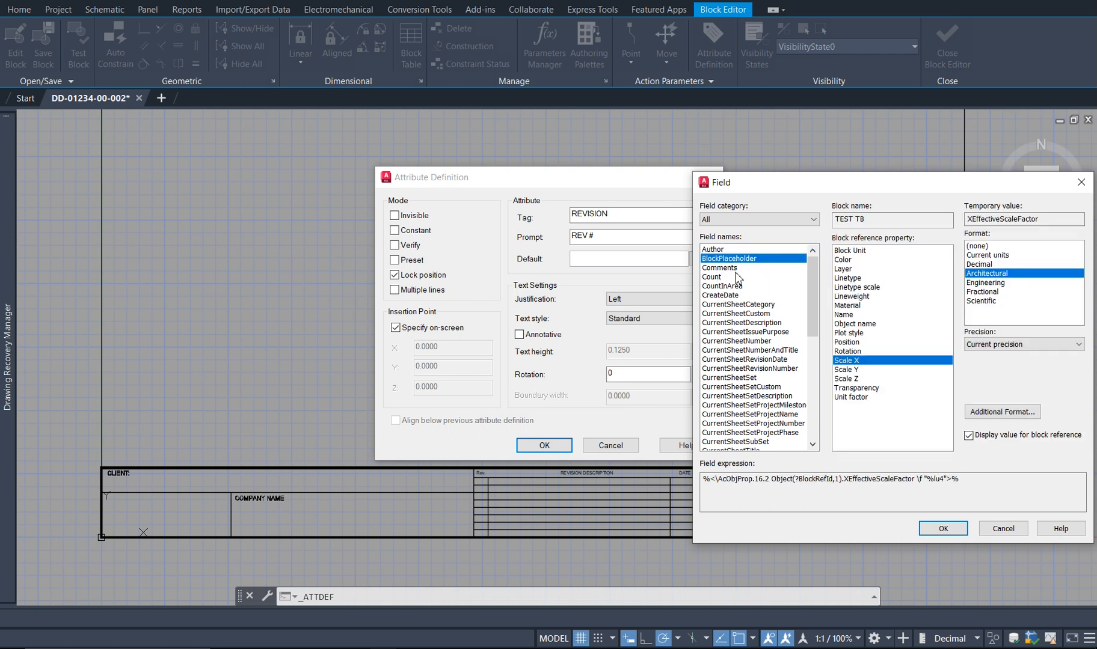
scroll(748, 319, down, 4)
scroll(758, 354, down, 1)
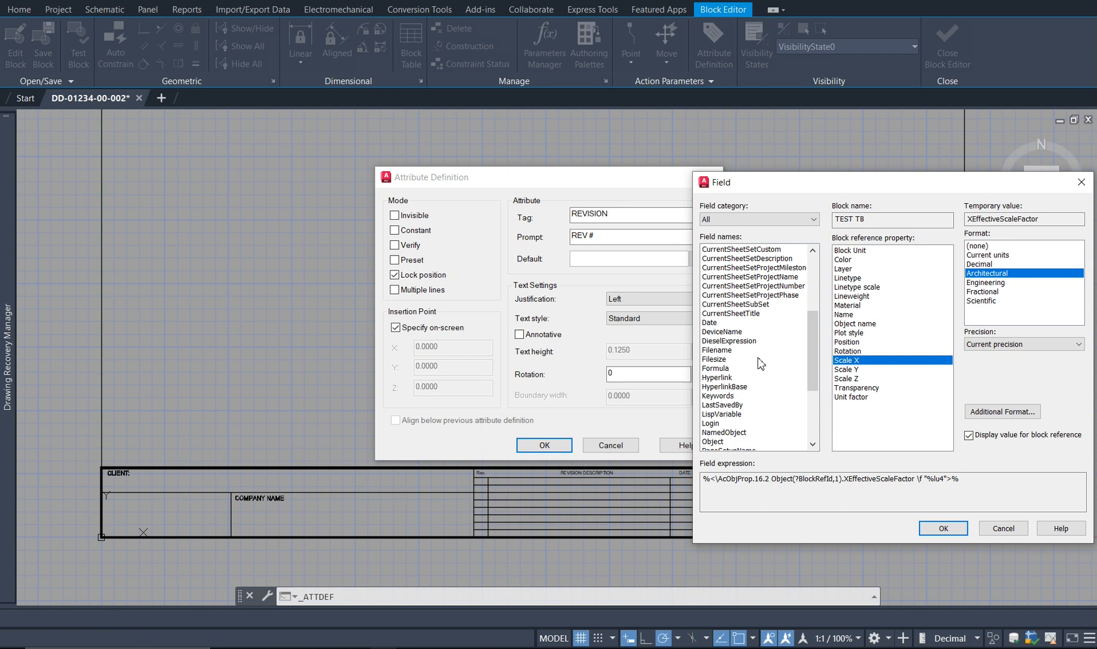
scroll(751, 361, down, 1)
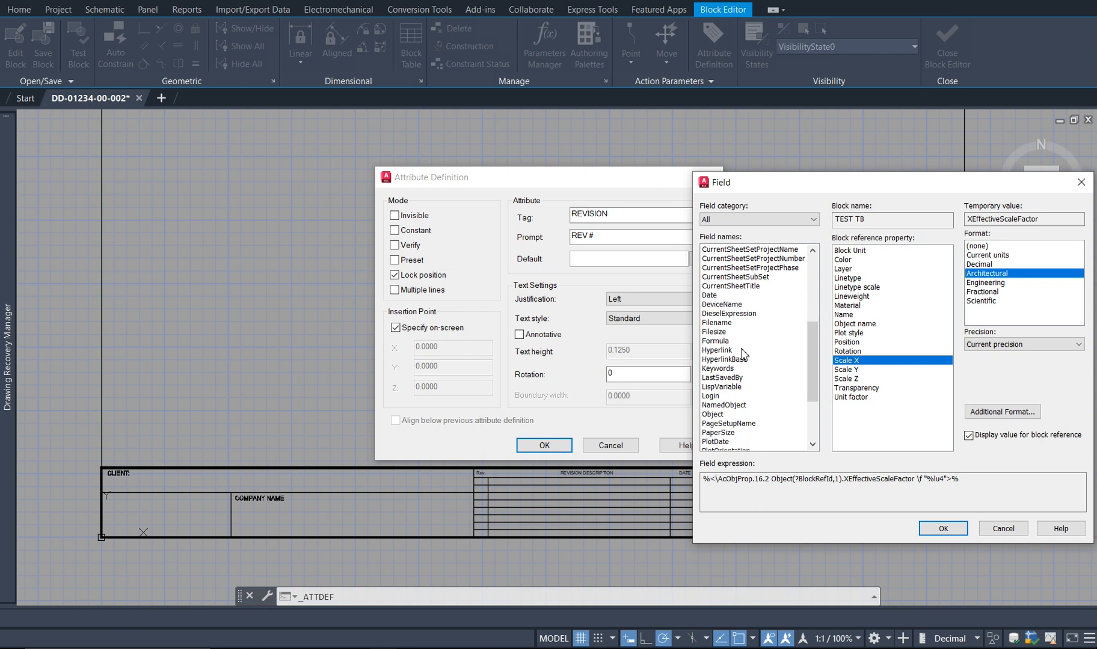
scroll(743, 364, down, 3)
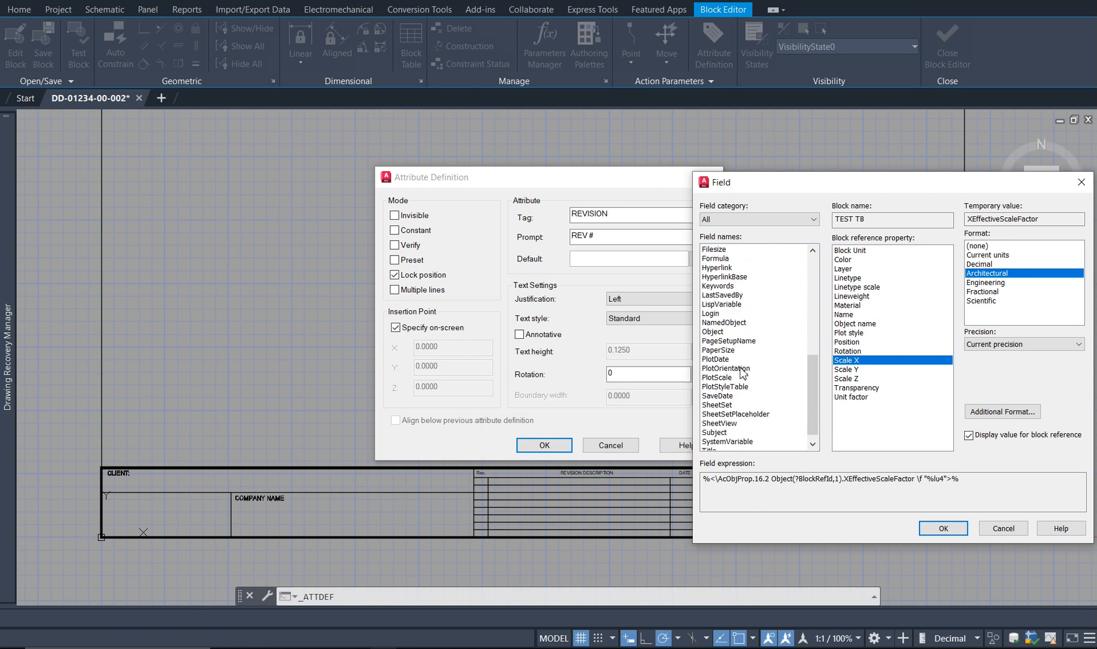
scroll(744, 372, up, 8)
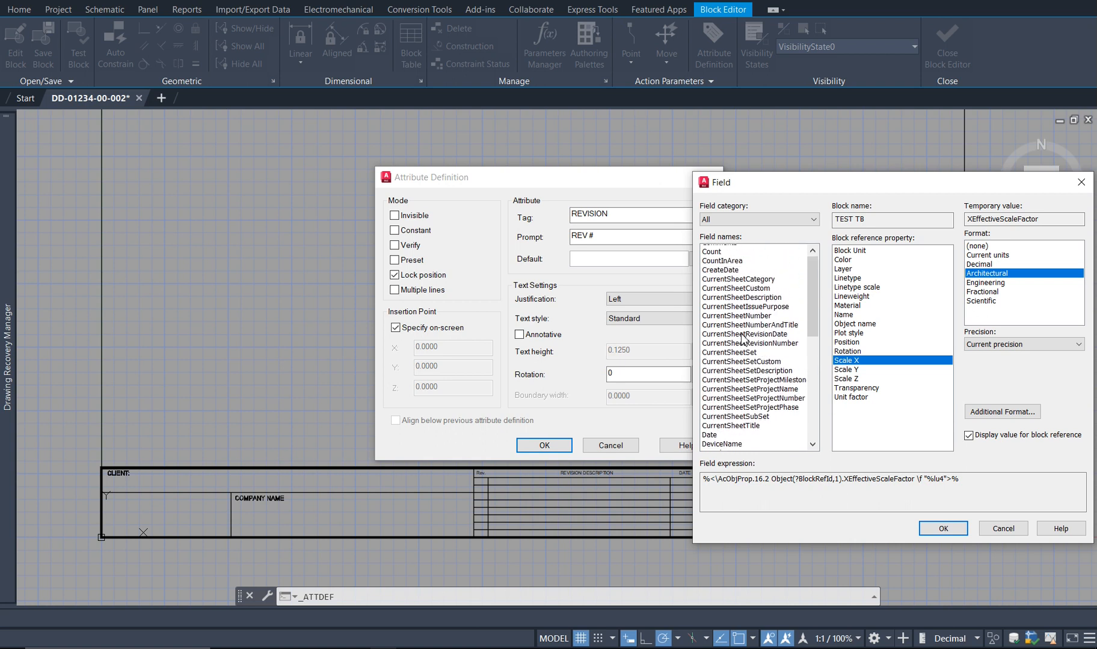
scroll(744, 338, up, 1)
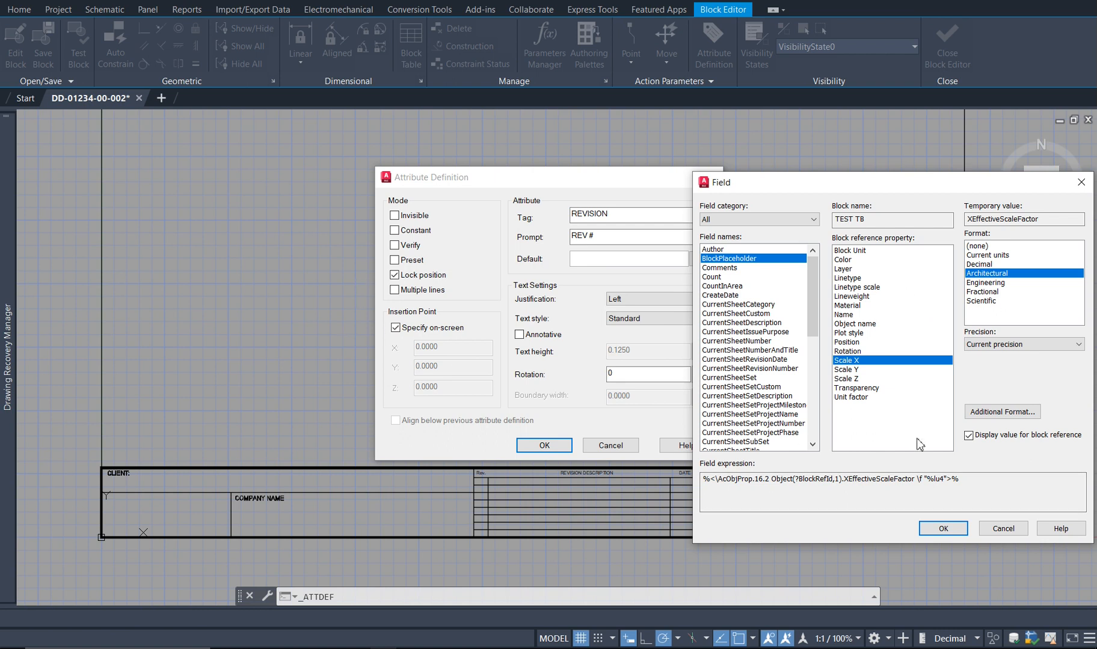
click(1009, 532)
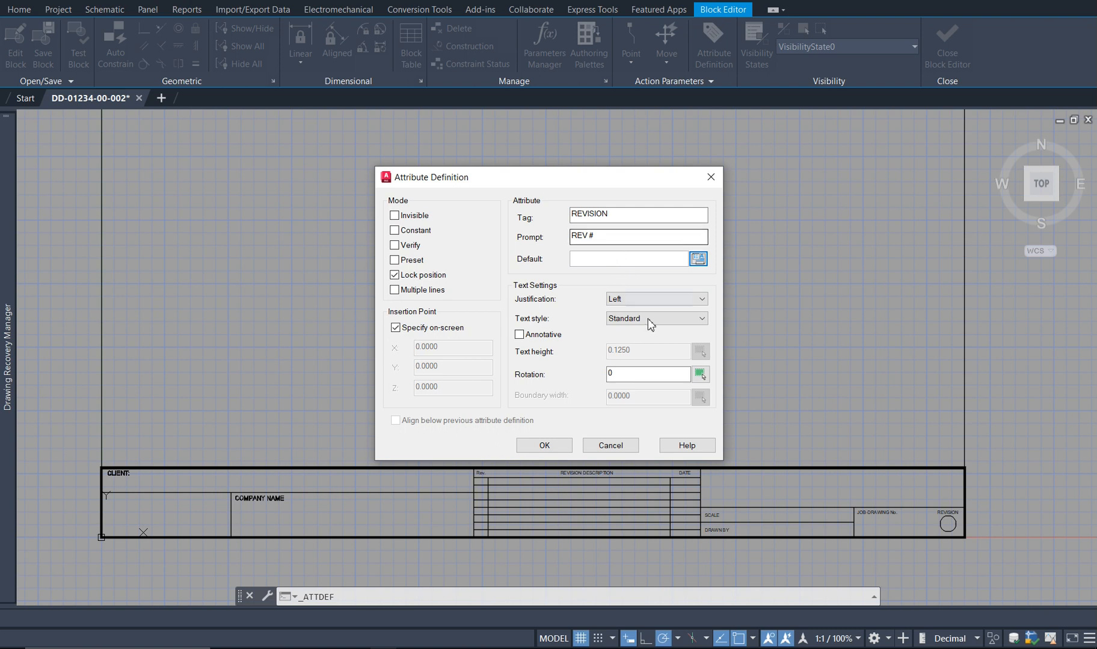
- Give the REVISION attribute Middle center justification and the ARIAL BOLD text style, and place it at the centre of the revision circle
click(648, 300)
click(637, 402)
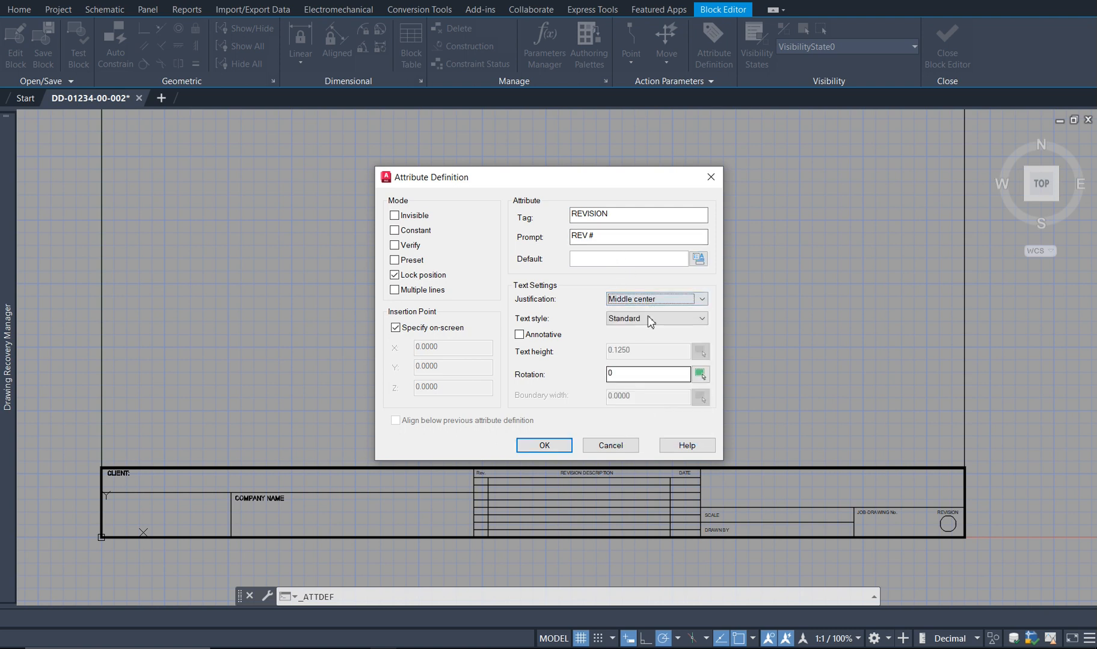
click(640, 323)
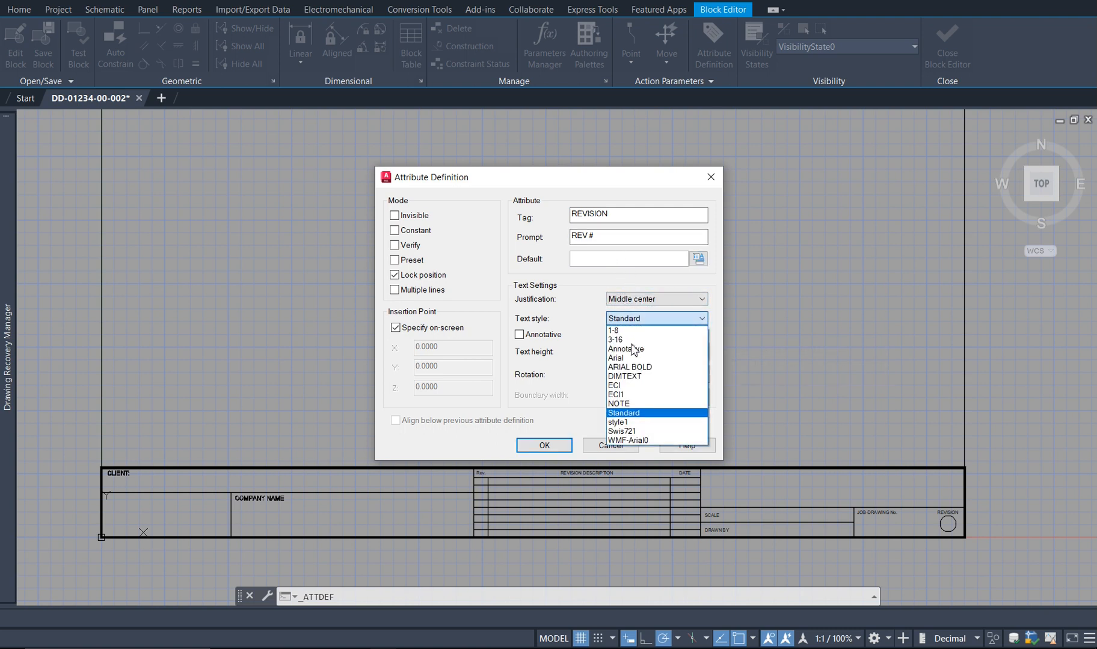
click(654, 368)
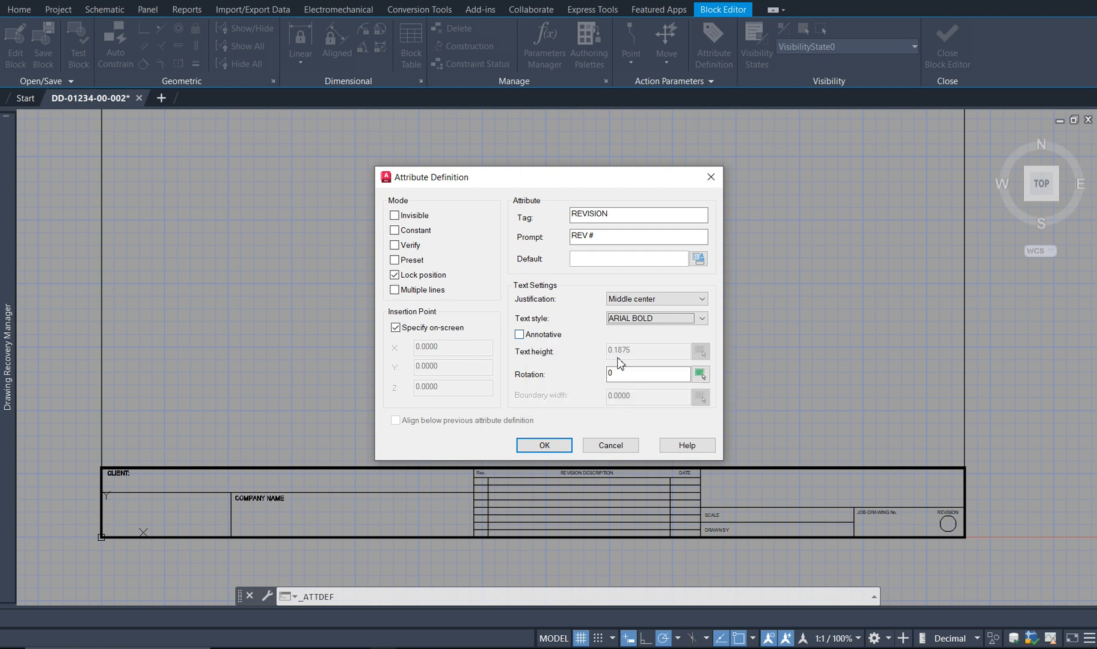
click(560, 444)
scroll(948, 523, up, 2)
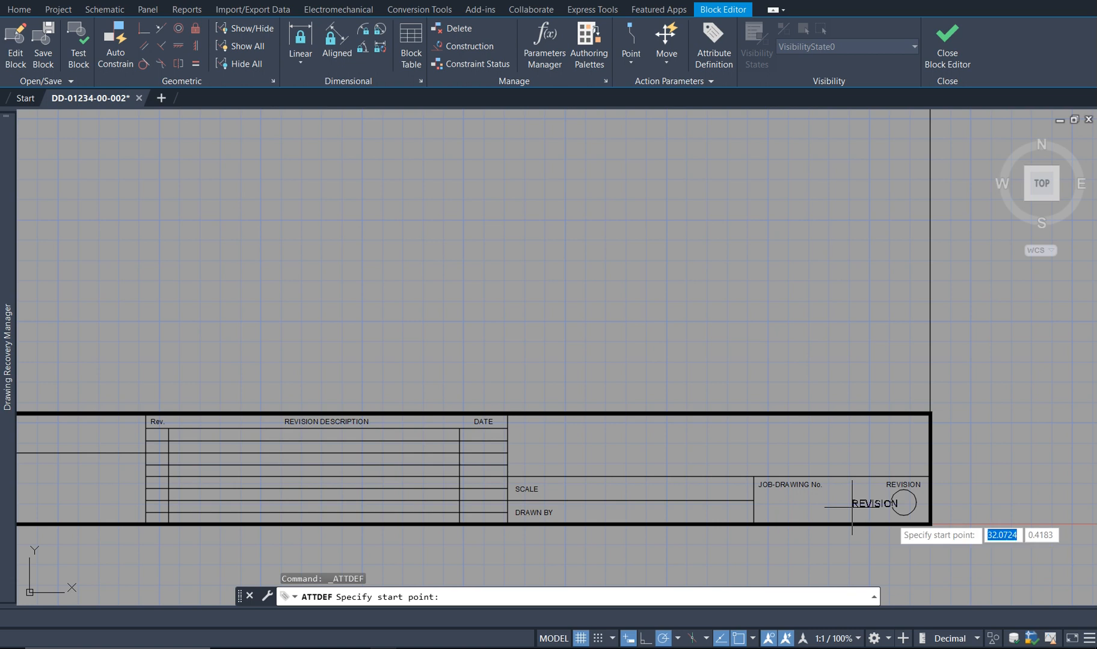
scroll(906, 508, up, 4)
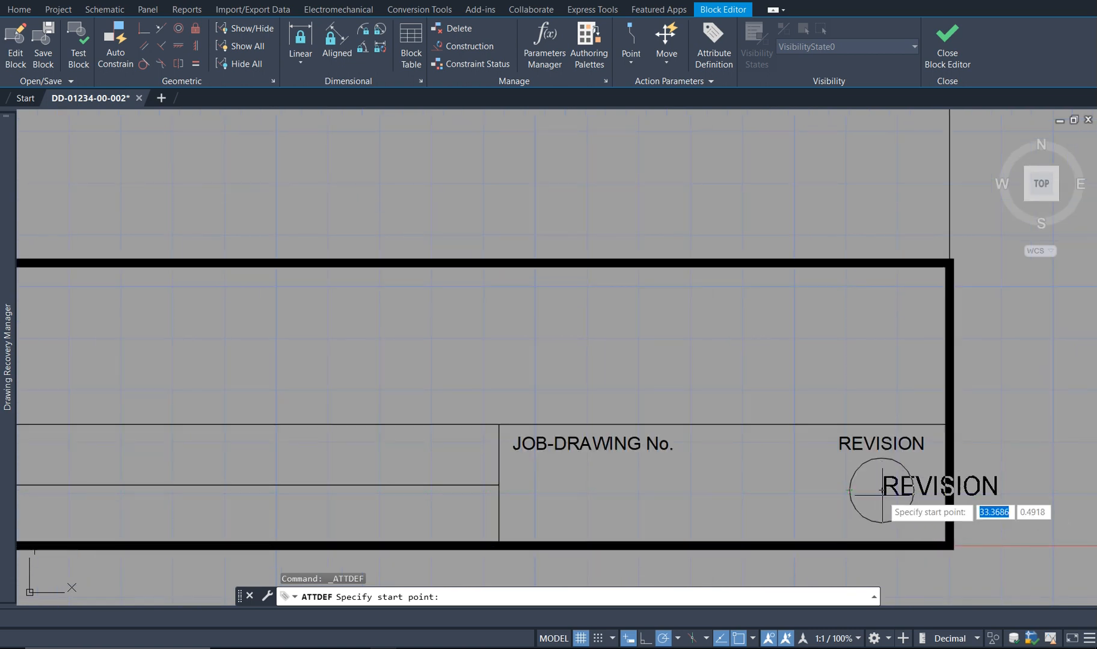
click(881, 491)
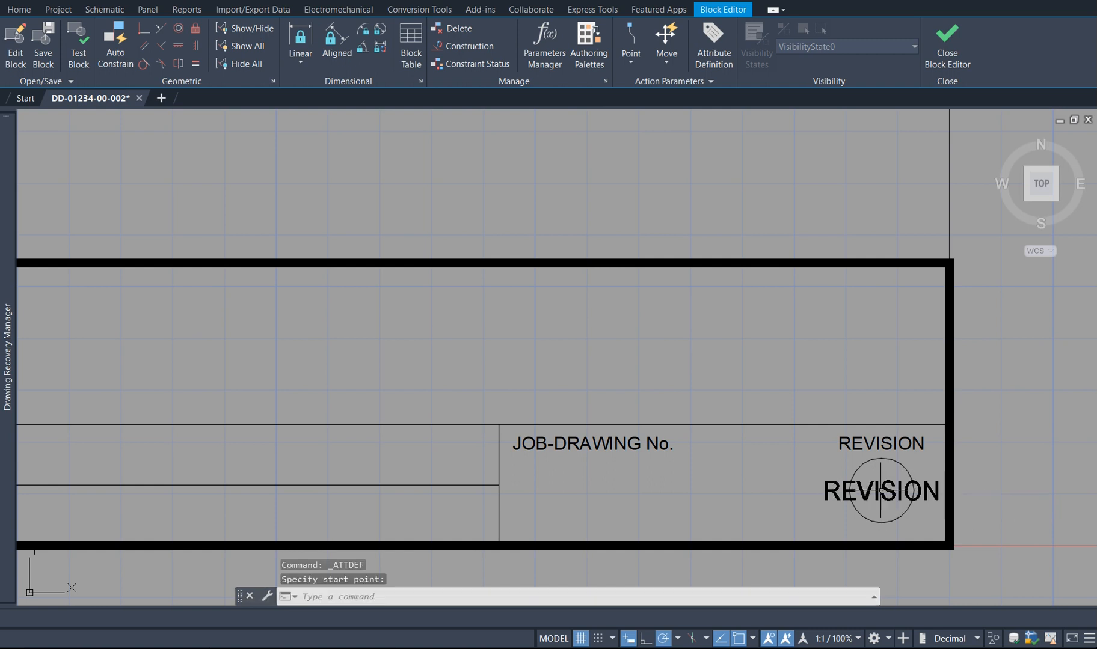
- Change the tag of the attribute in the revision circle to REV#
double_click(884, 489)
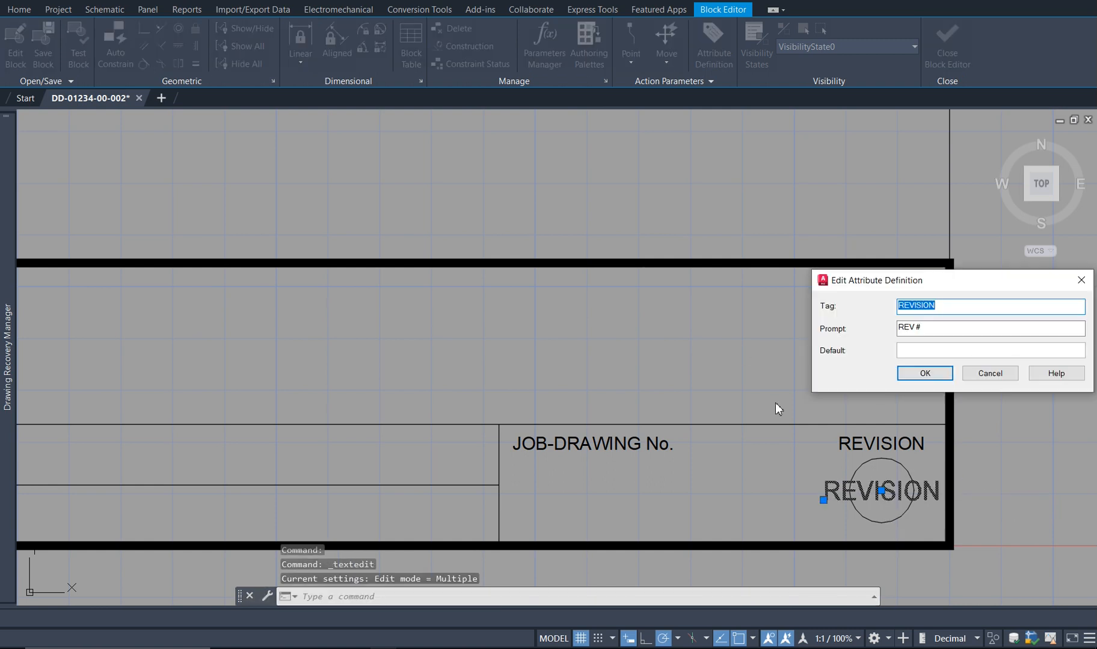
text(re)
key(BackSpace)
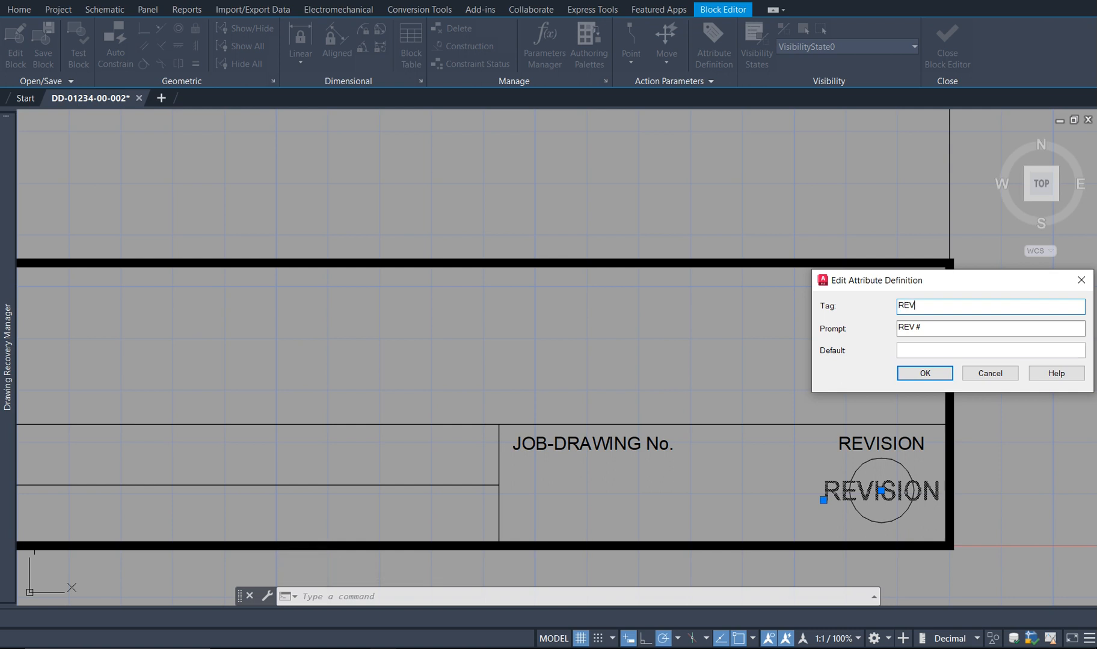
key(Tab)
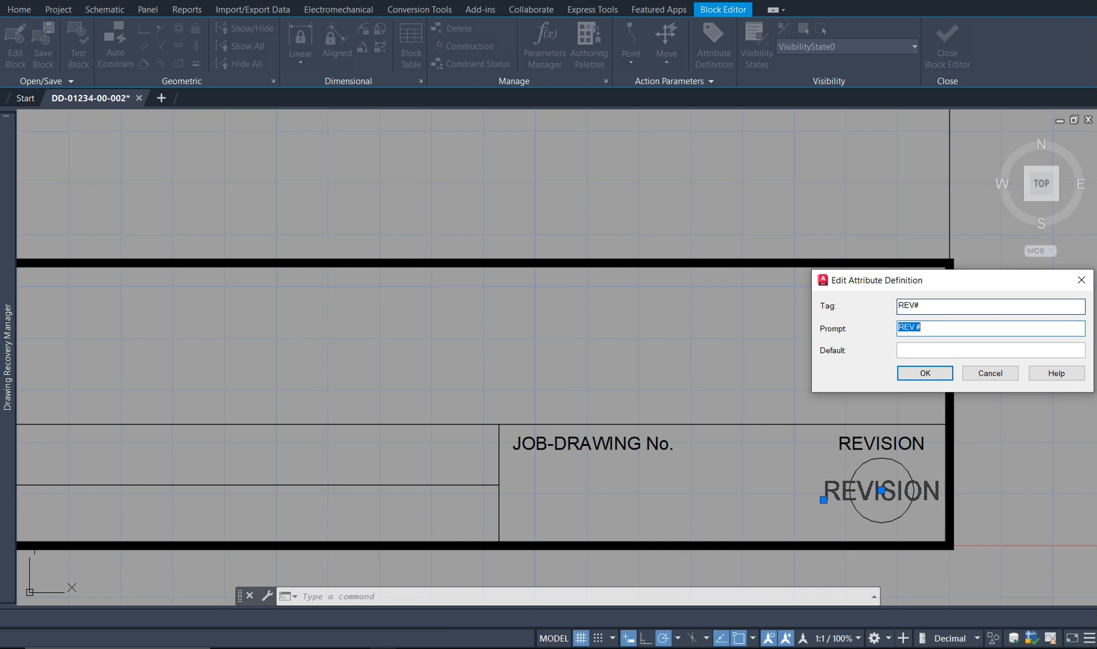
text(R)
key(Return)
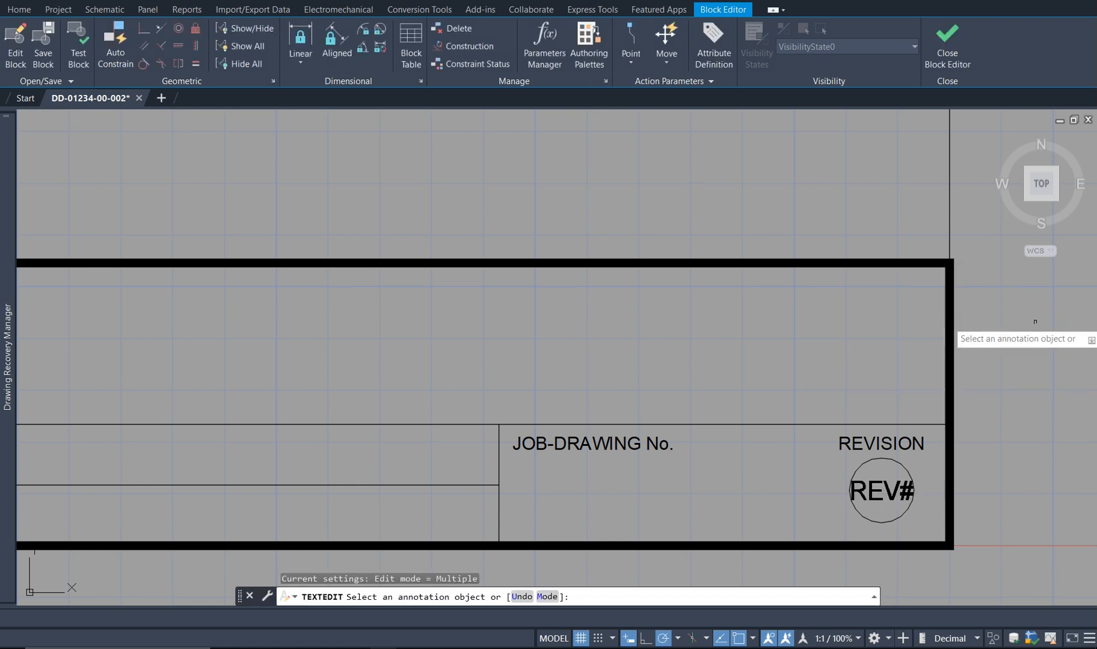
key(Escape)
scroll(839, 355, down, 5)
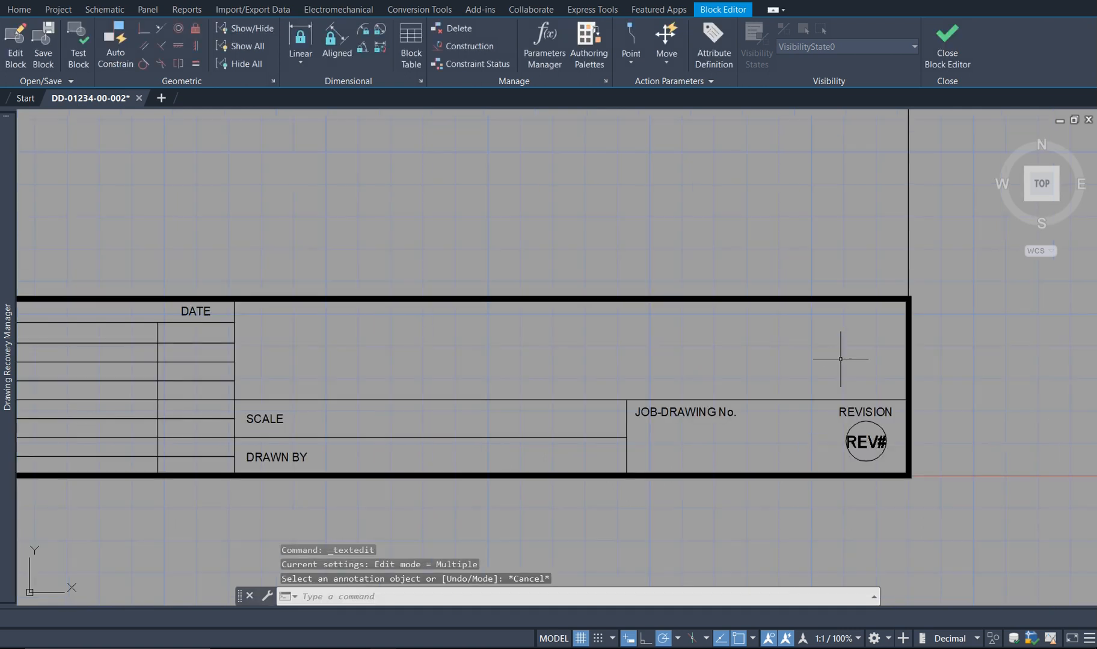
middle_drag(807, 360, 844, 370)
scroll(845, 370, down, 2)
scroll(971, 424, up, 8)
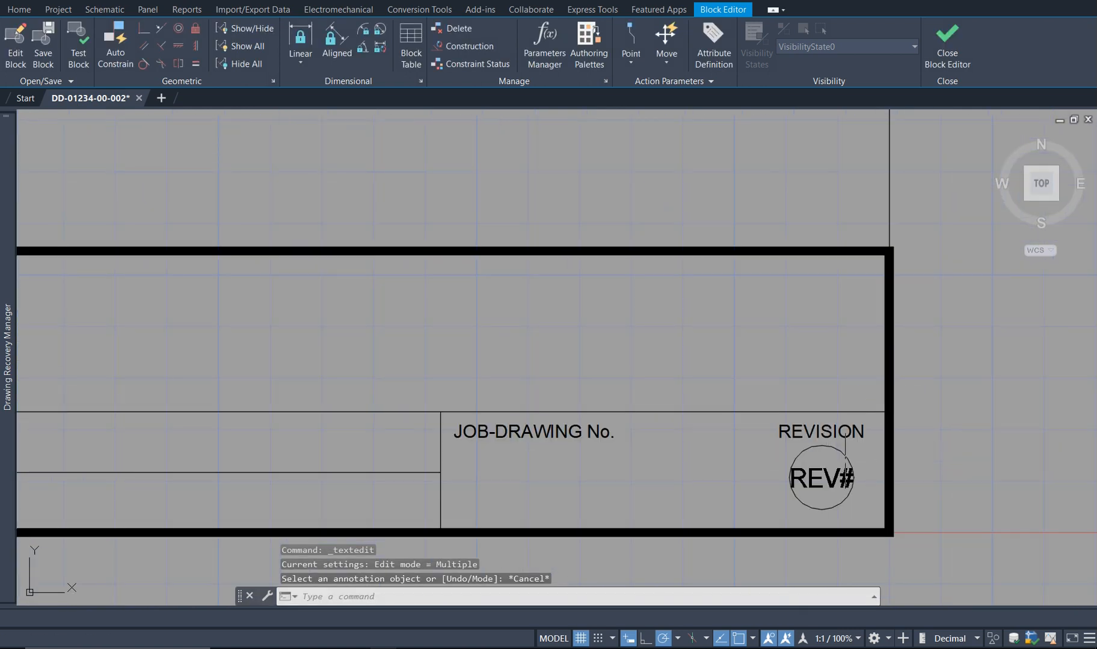
key(Escape)
key(Escape)
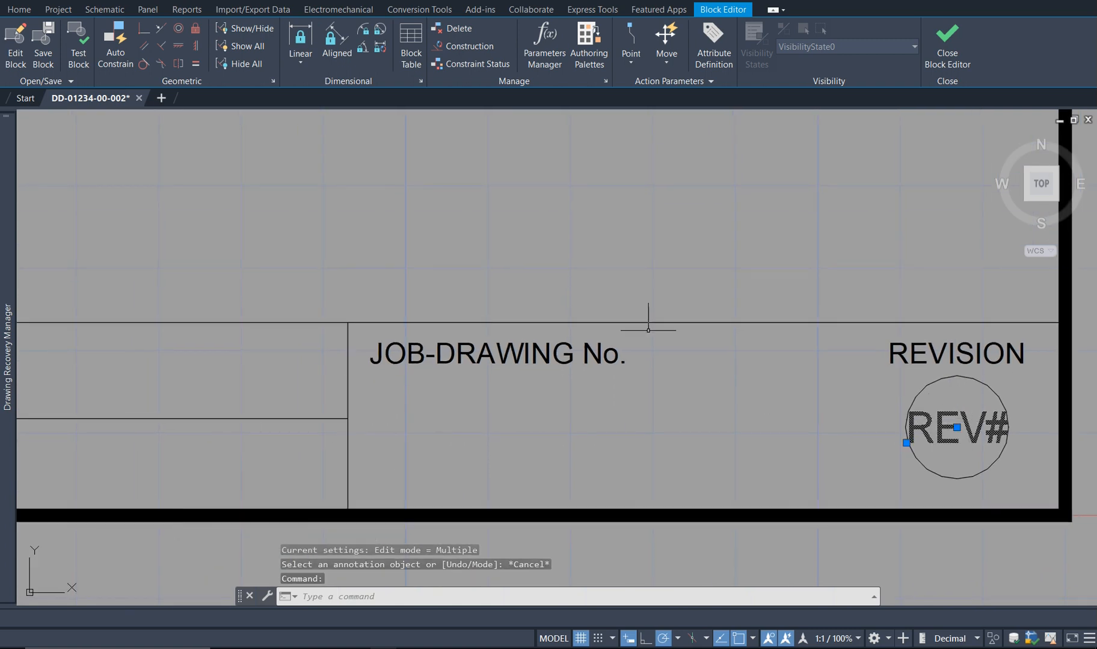
- Start a left-justified attribute definition in the Standard text style, trying TITLE 1 as both tag and prompt
scroll(807, 372, down, 6)
middle_drag(633, 313, 700, 355)
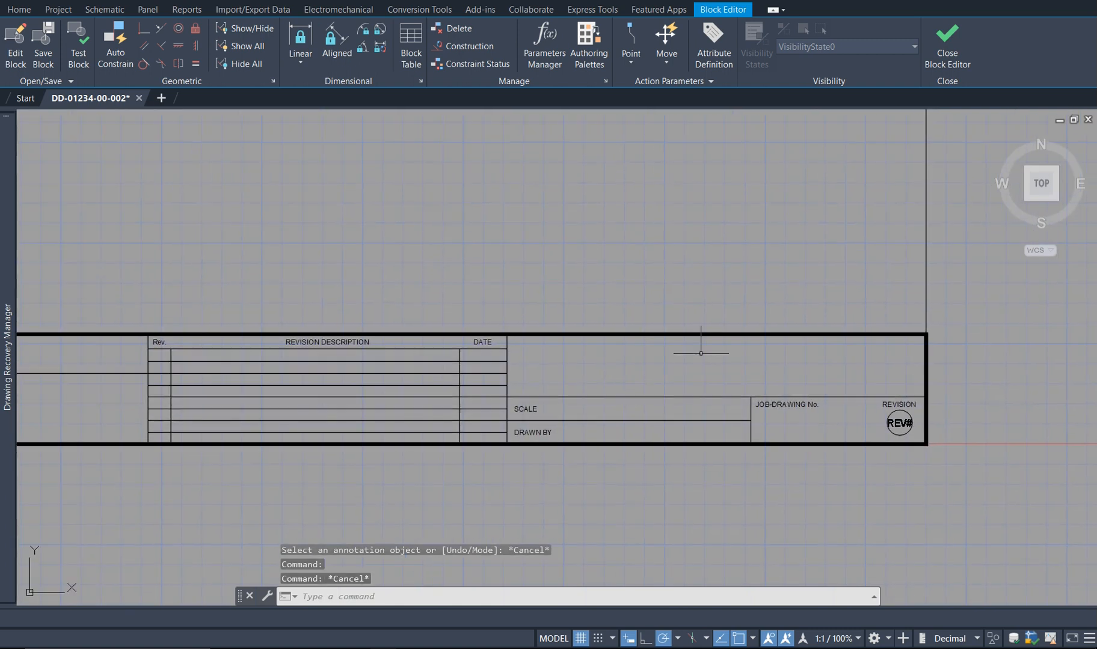
scroll(698, 356, down, 2)
middle_drag(434, 235, 557, 326)
scroll(457, 294, up, 2)
scroll(446, 264, down, 2)
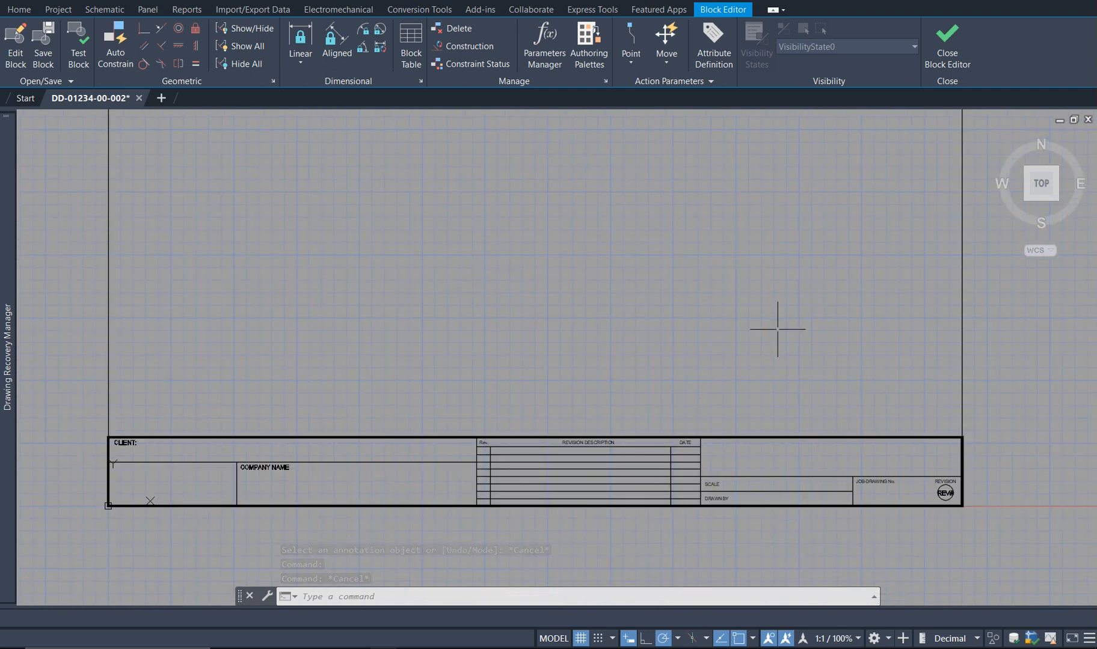
click(730, 67)
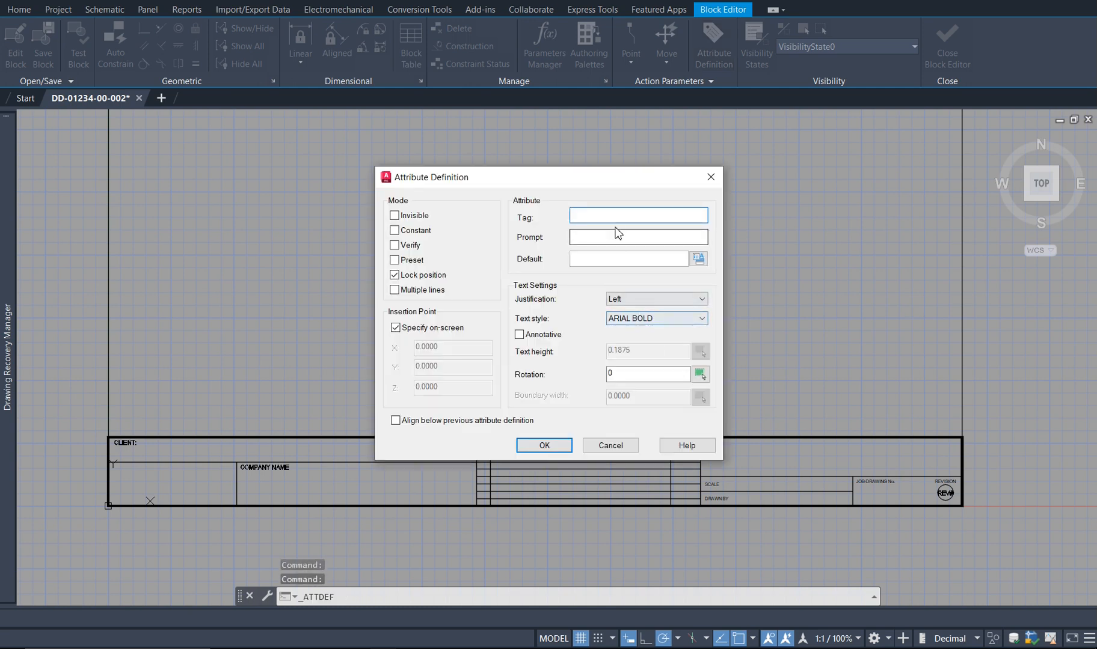
click(639, 318)
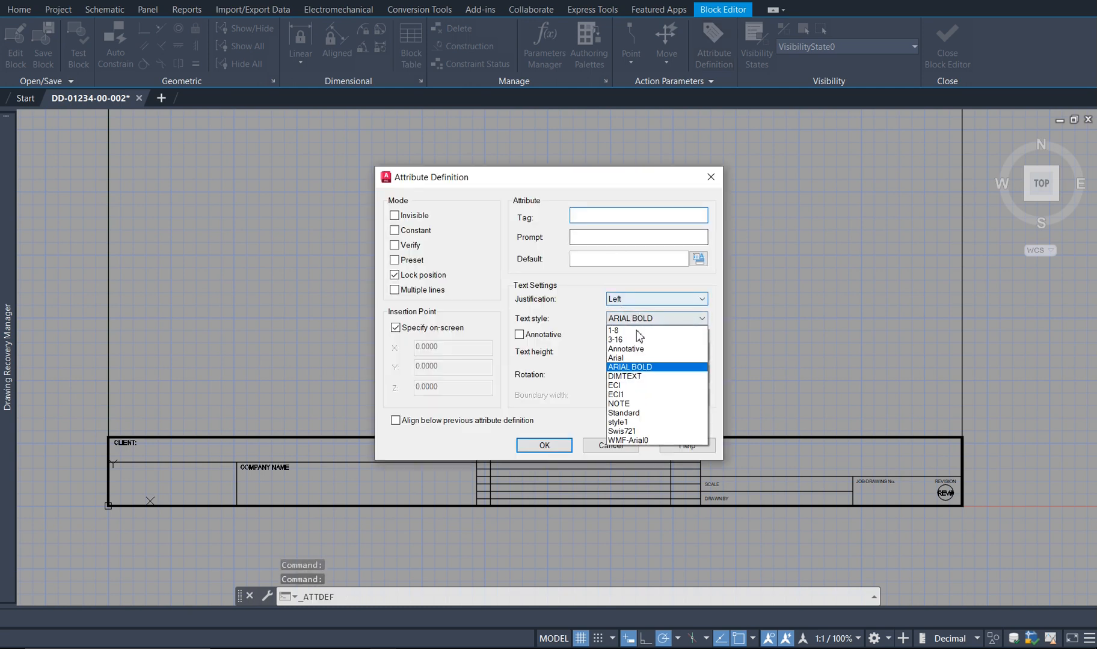
click(642, 413)
click(625, 220)
text(TT)
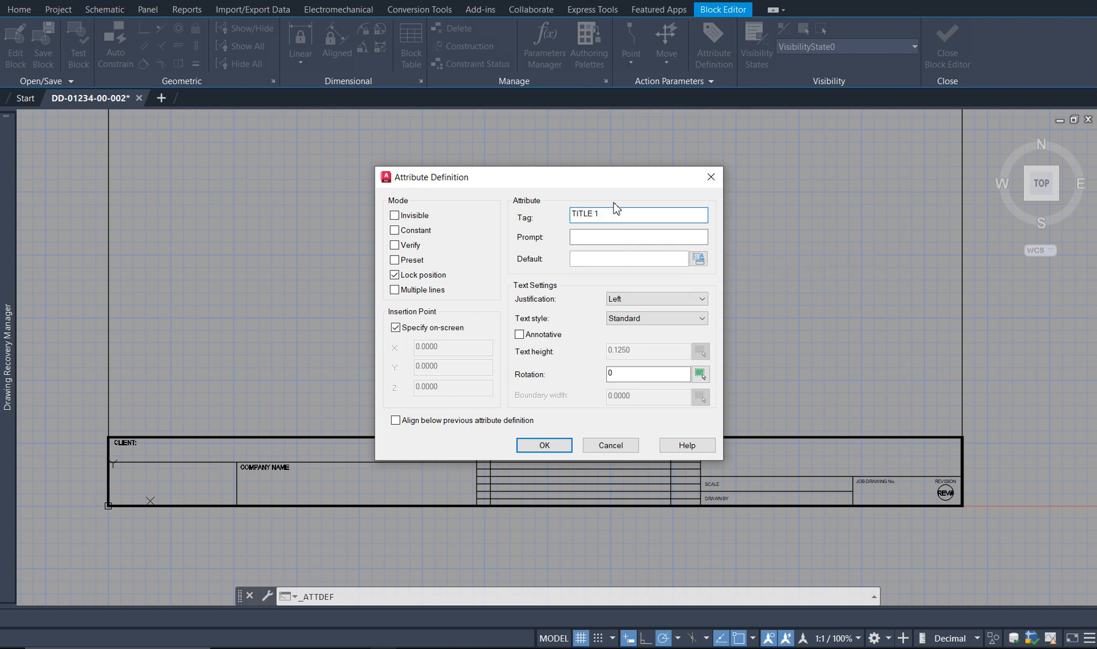
click(599, 241)
text(TITLE 1)
click(552, 447)
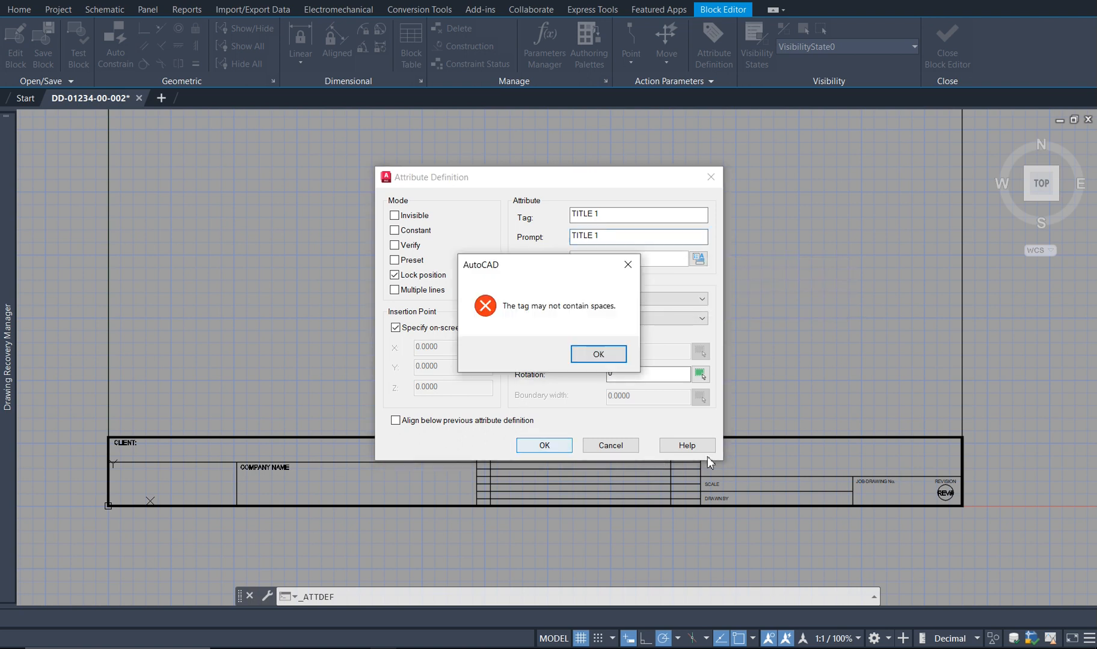
- Correct the attribute's tag and prompt to TITLE1 and place it in the upper-left corner of the empty cell above SCALE
click(607, 355)
click(594, 215)
key(BackSpace)
click(597, 235)
click(544, 445)
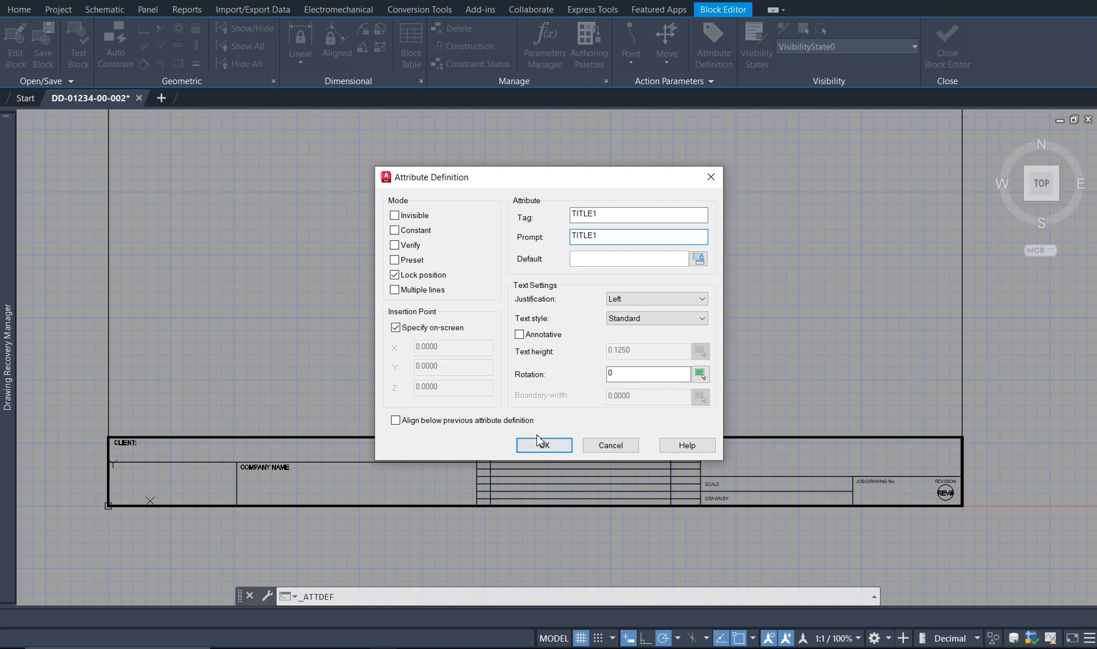
scroll(783, 479, up, 2)
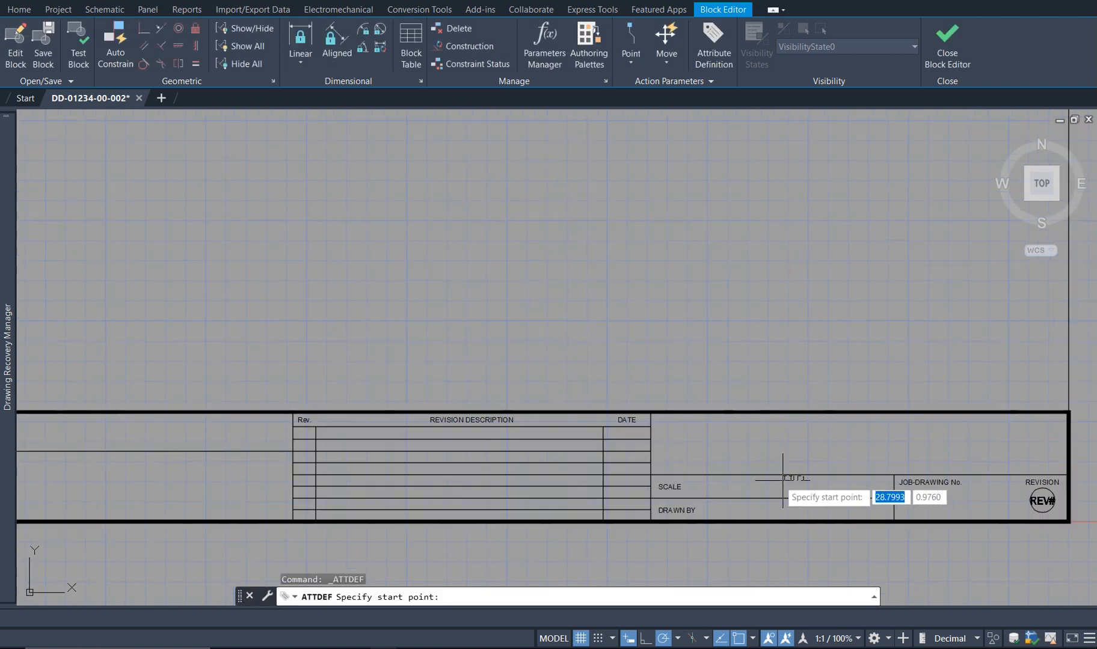
click(659, 427)
scroll(662, 431, down, 2)
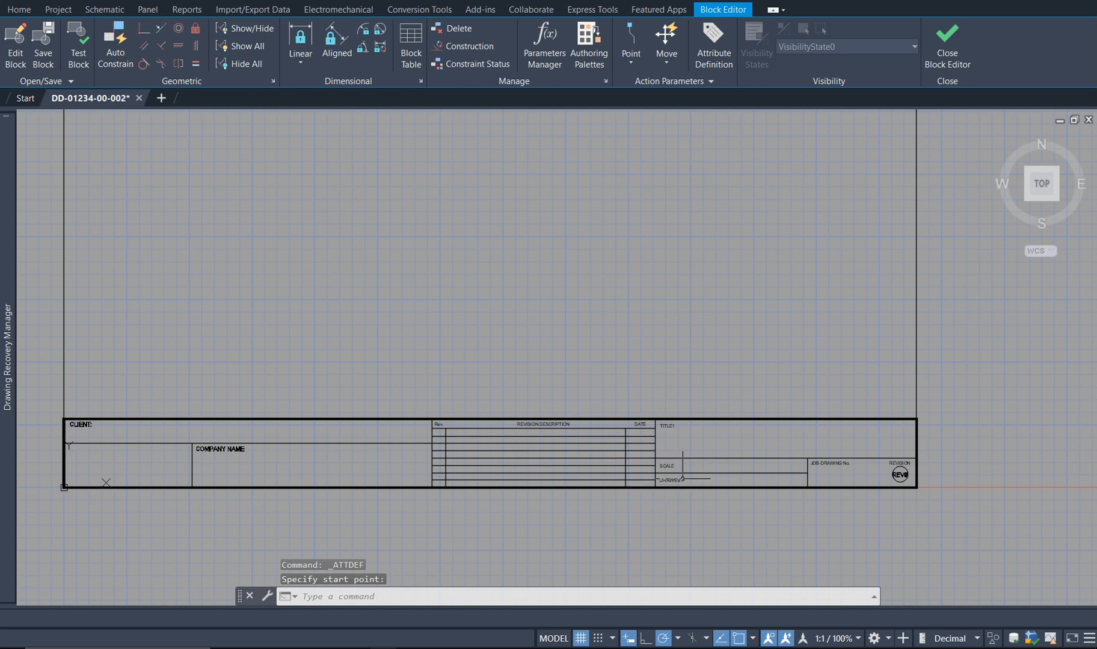
- Define an attribute with the tag and prompt SCALE and place it just right of the SCALE label
click(701, 45)
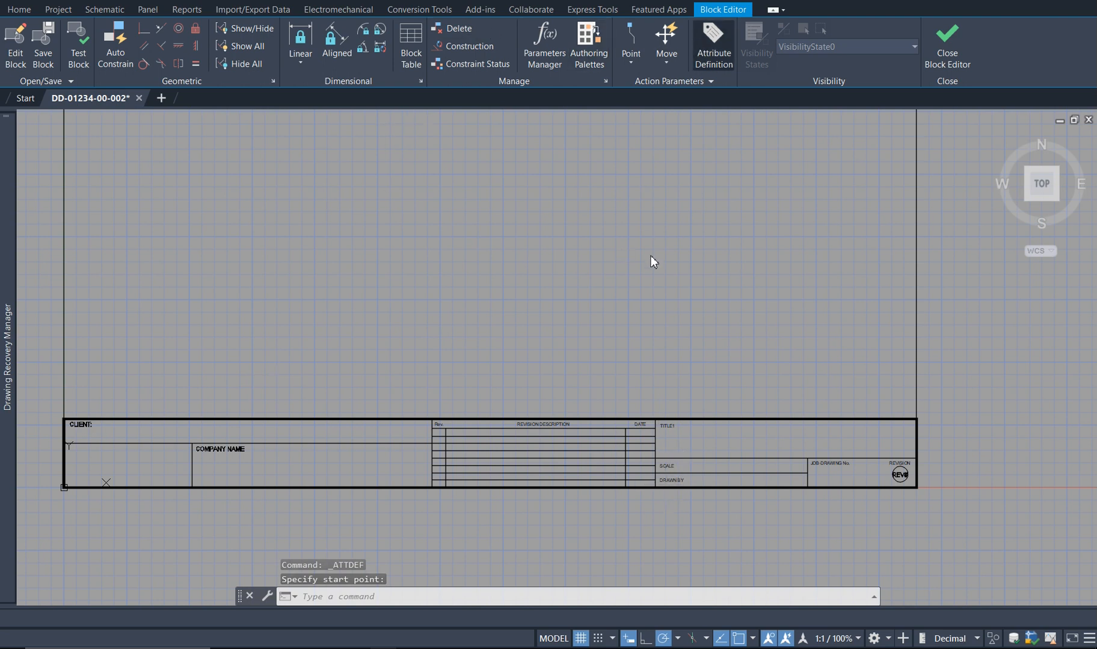
text(SCALE)
key(Tab)
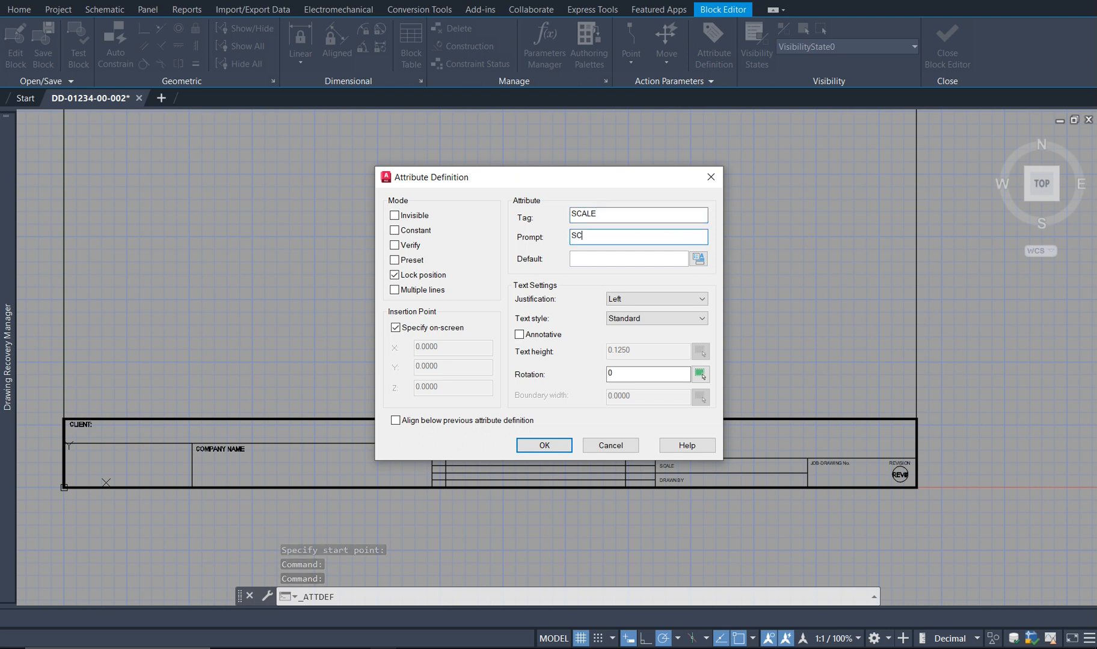
text(SCALE)
key(Return)
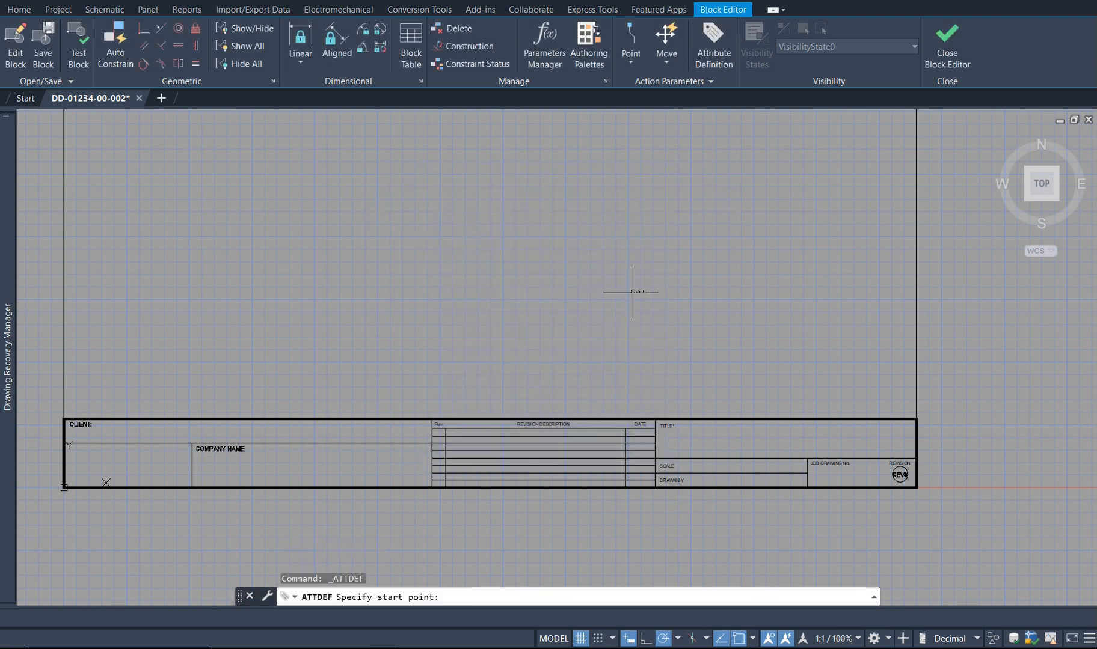
scroll(685, 472, up, 4)
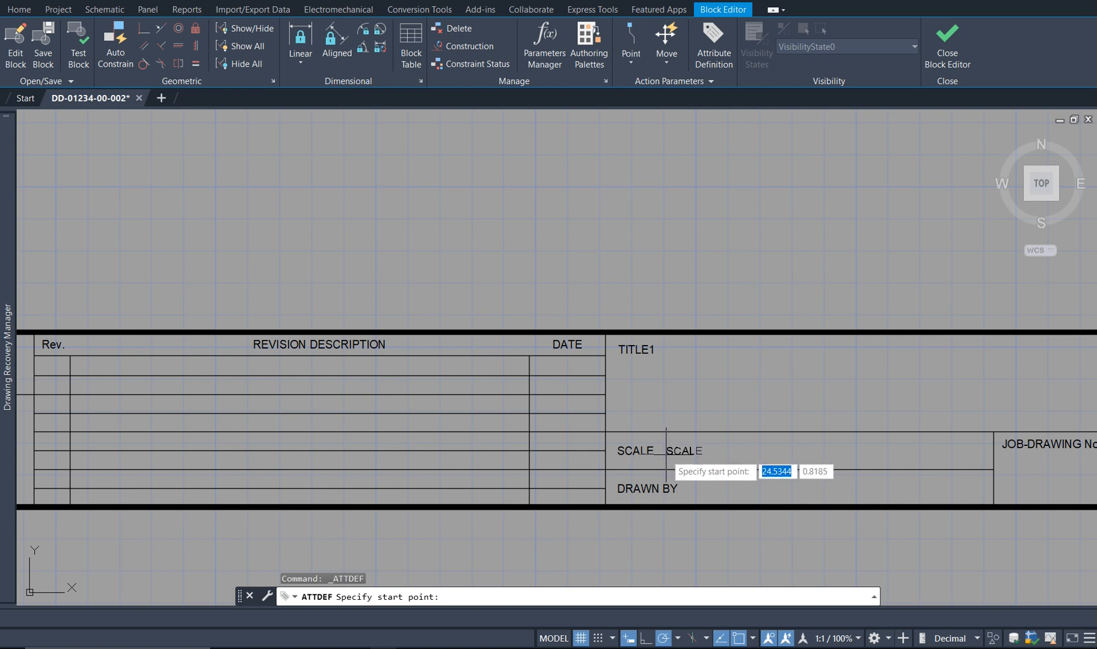
click(666, 451)
scroll(685, 384, down, 4)
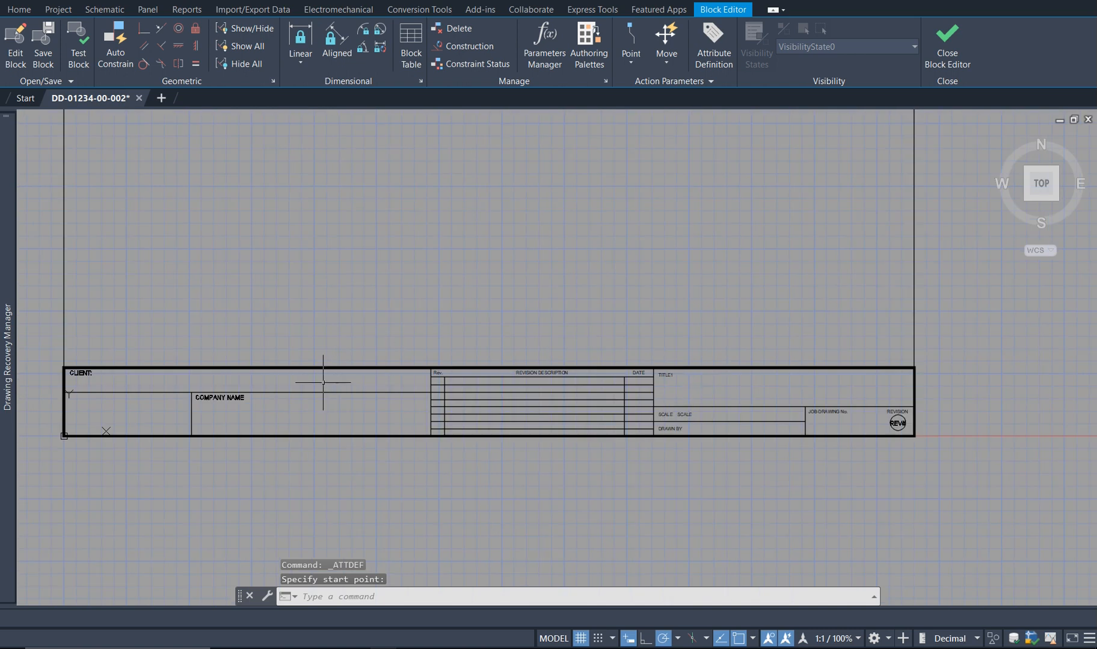
- Start an attribute definition with the tag COMPANYNAME and the prompt COMPANY
click(713, 51)
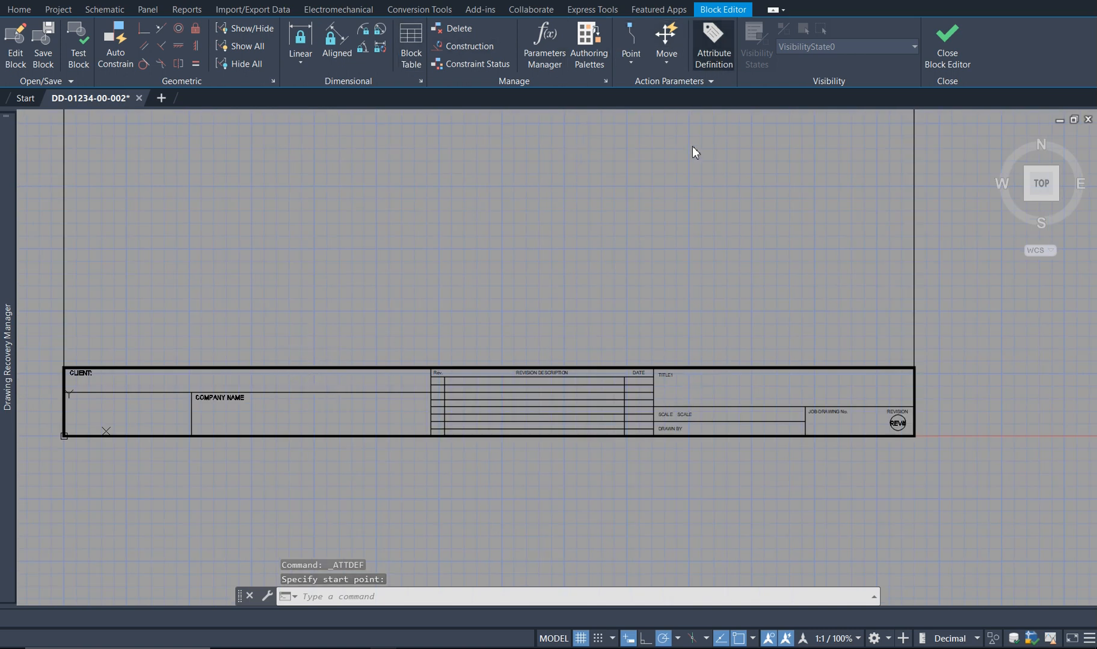
text(COMPANY NAME)
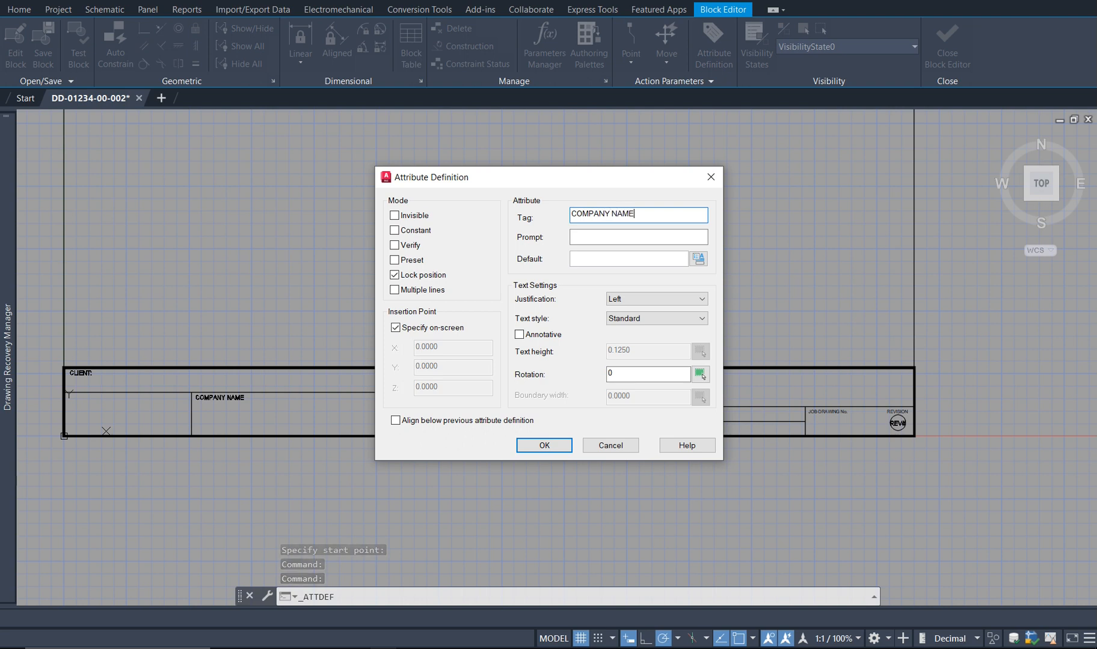
key(BackSpace)
key(Tab)
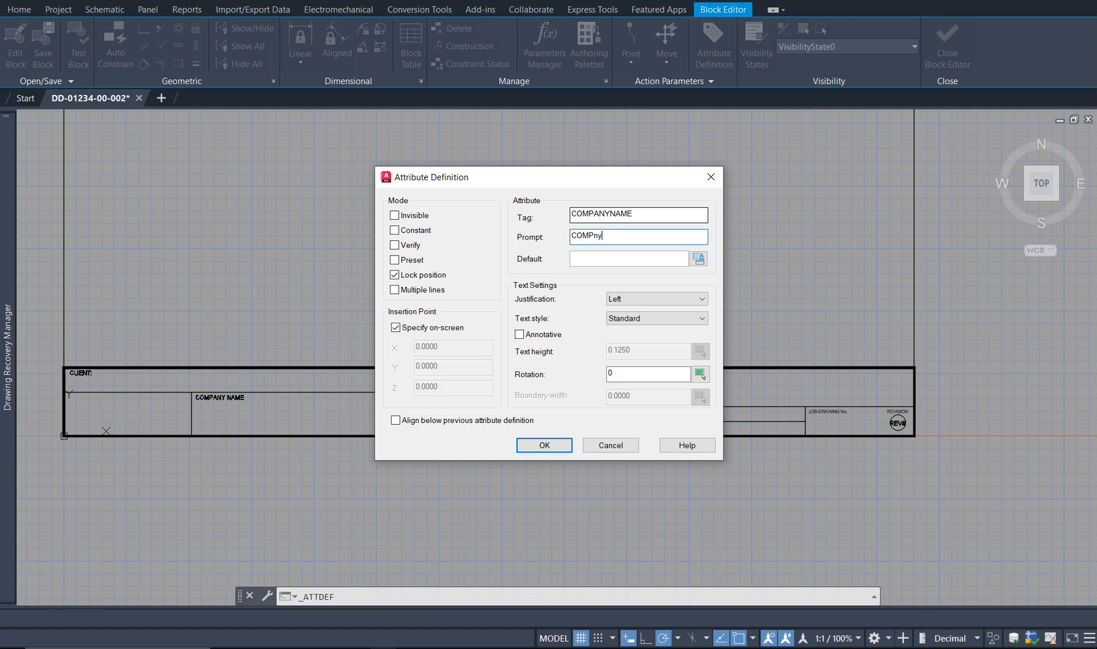
text(Y)
key(Tab)
key(Tab)
key(Tab)
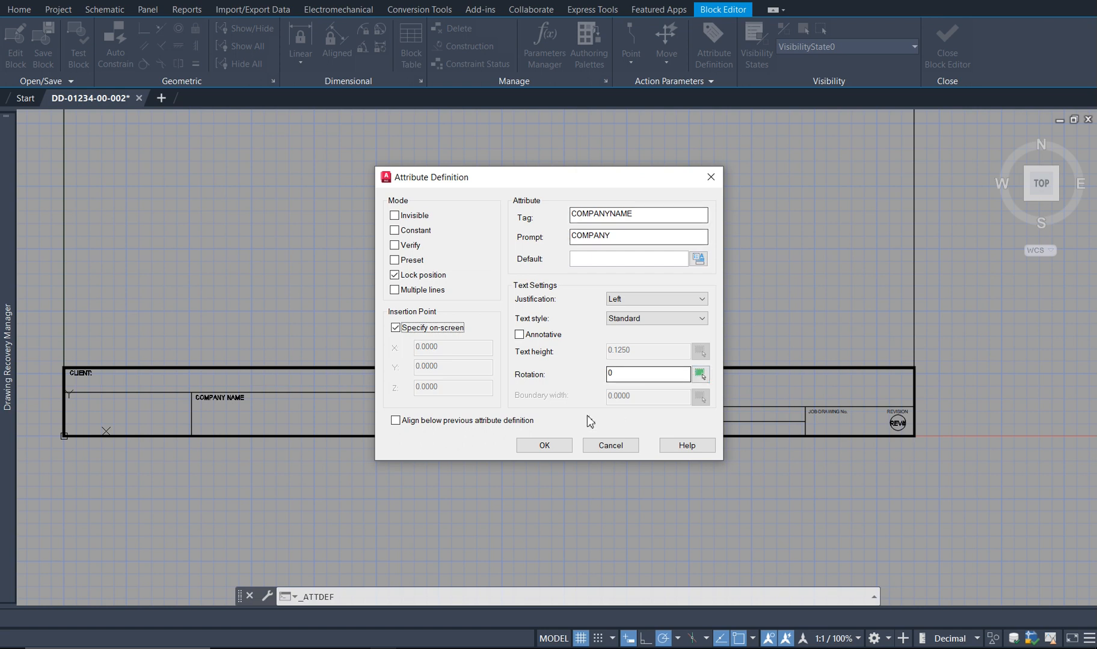
- Place the COMPANYNAME attribute in the company name cell, below and to the right of its label
click(546, 444)
scroll(213, 414, up, 4)
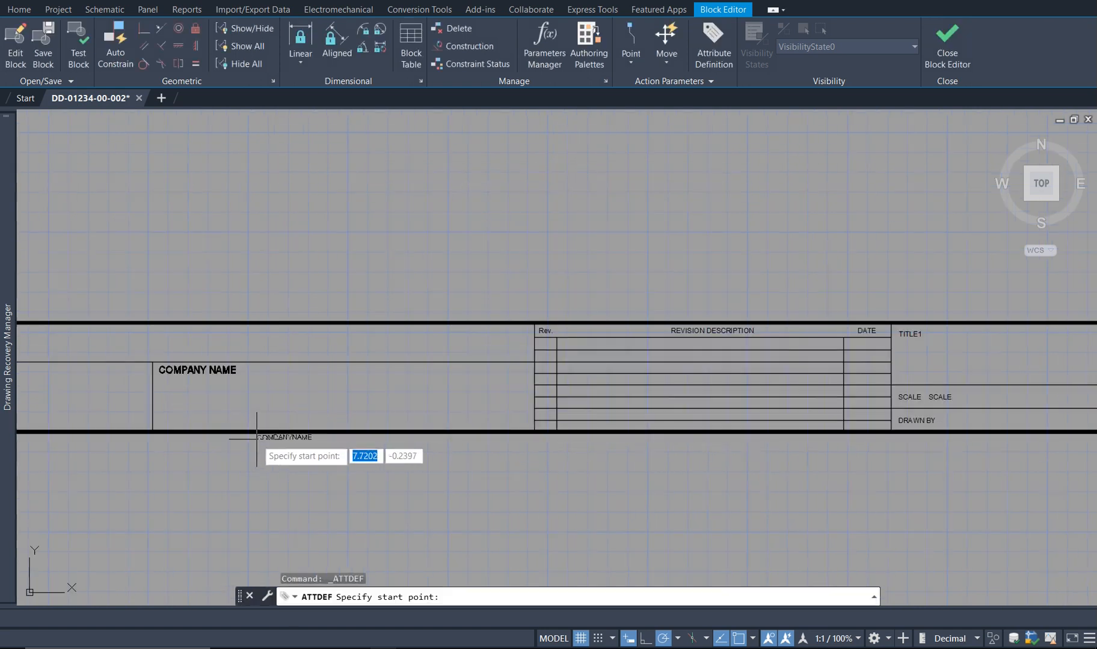
click(332, 382)
key(Escape)
scroll(426, 392, down, 4)
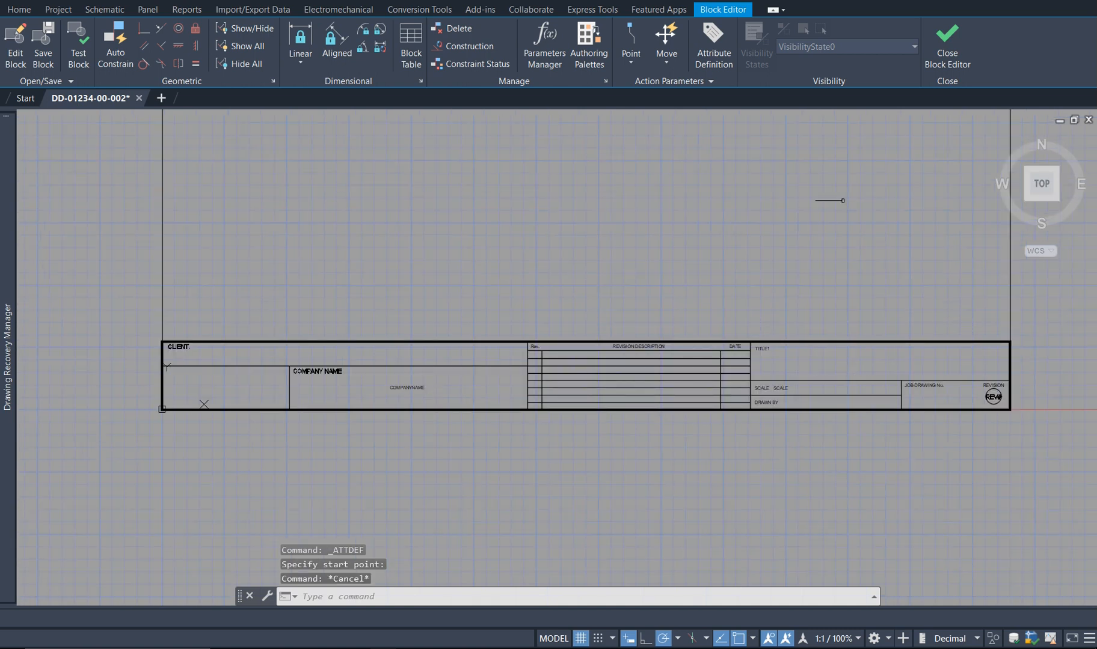
- Review the COMPANYNAME attribute's tag, prompt and default in its definition editor without changing them
click(409, 387)
double_click(409, 387)
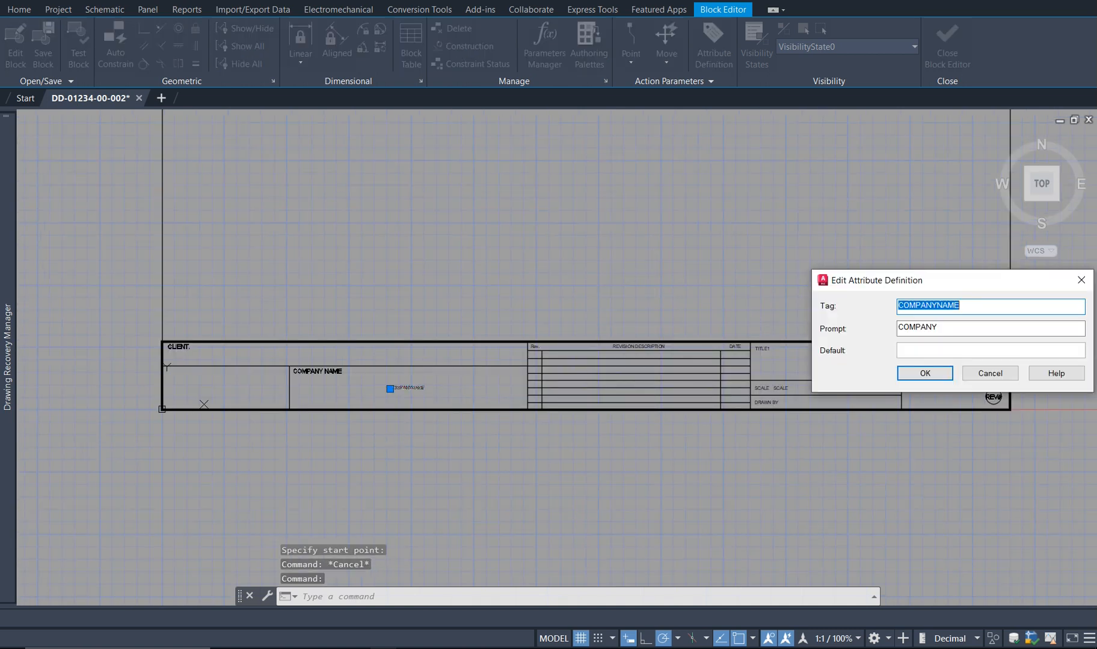
drag(901, 278, 600, 262)
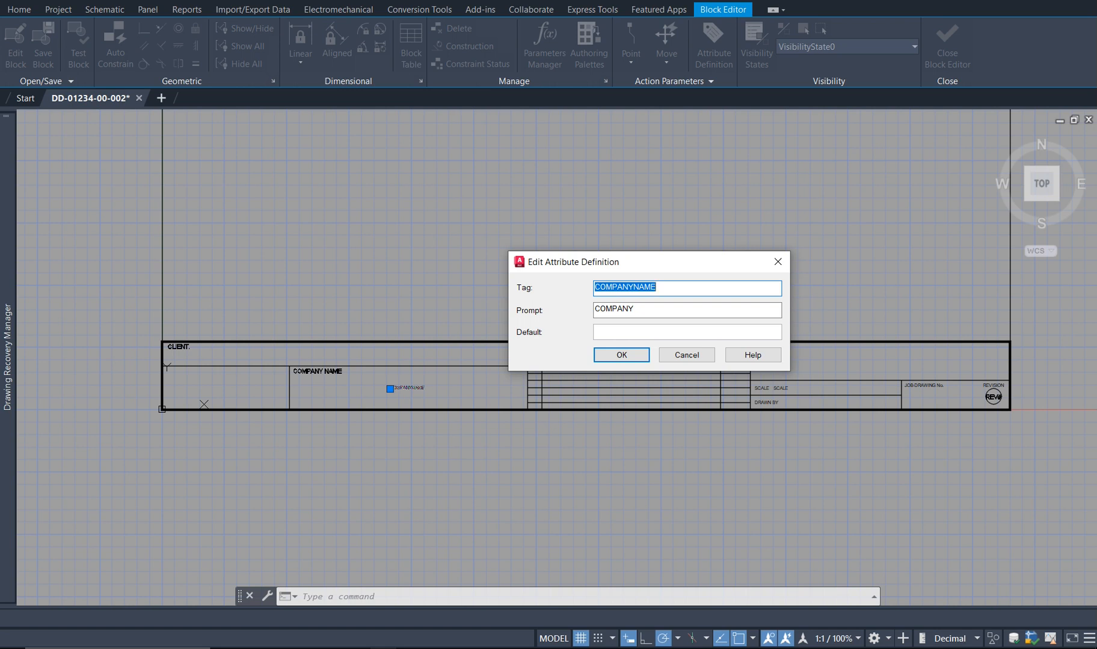
click(689, 357)
scroll(330, 392, down, 2)
key(Escape)
scroll(361, 378, up, 4)
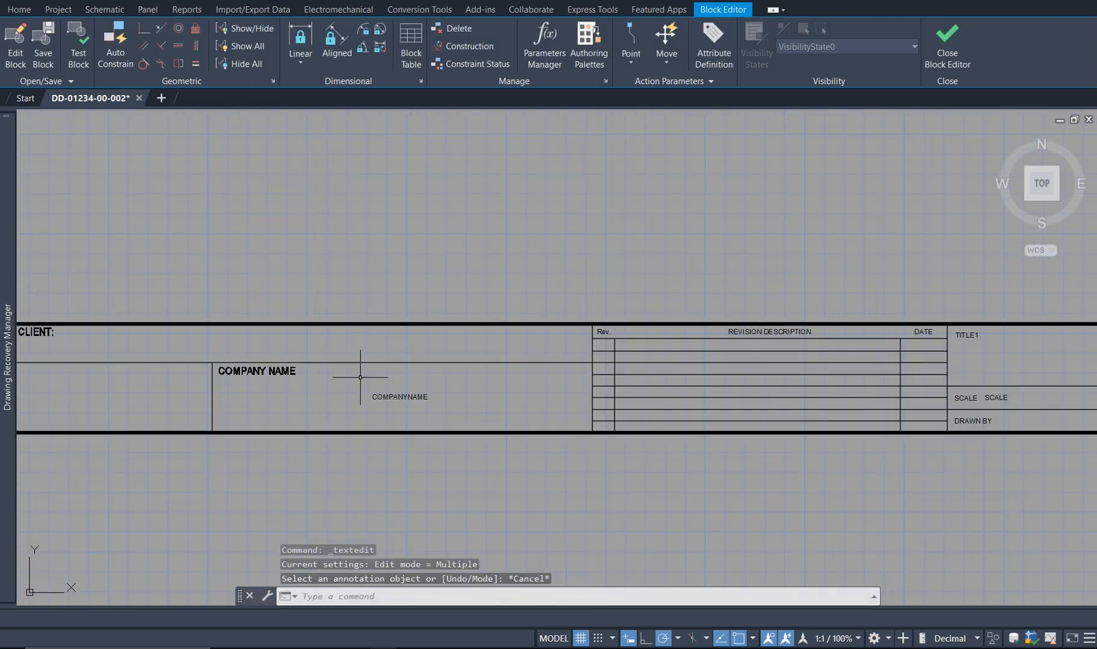
- Reorder the block's attributes so that TITLE1 comes first, ahead of REV#, SCALE and COMPANYNAME
click(391, 402)
click(385, 389)
right_click(385, 389)
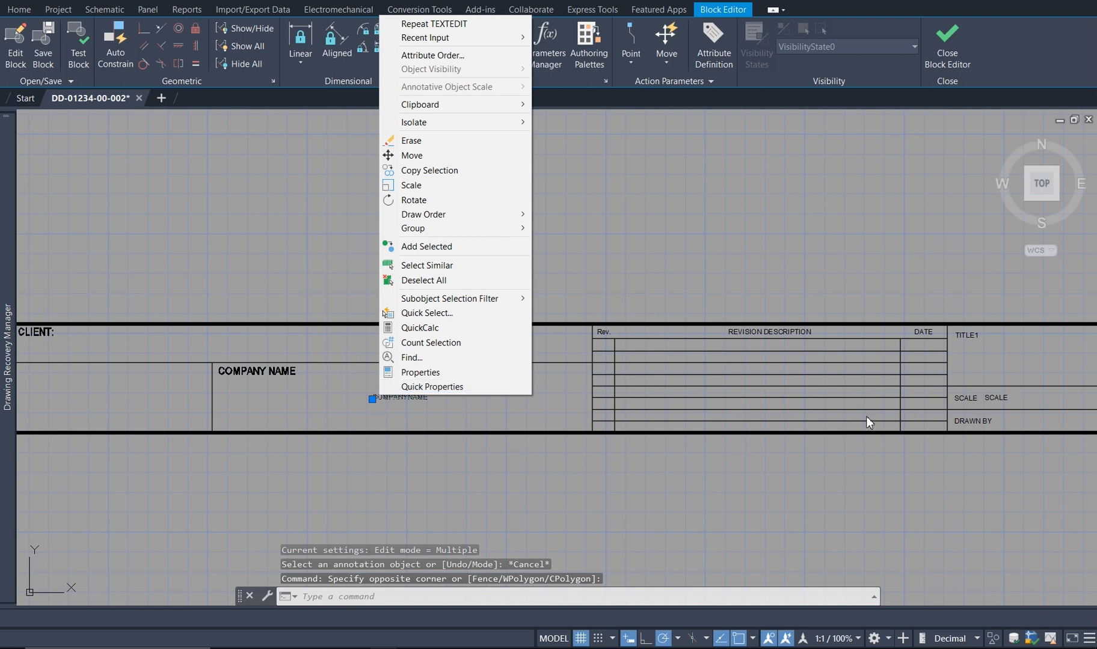
click(443, 55)
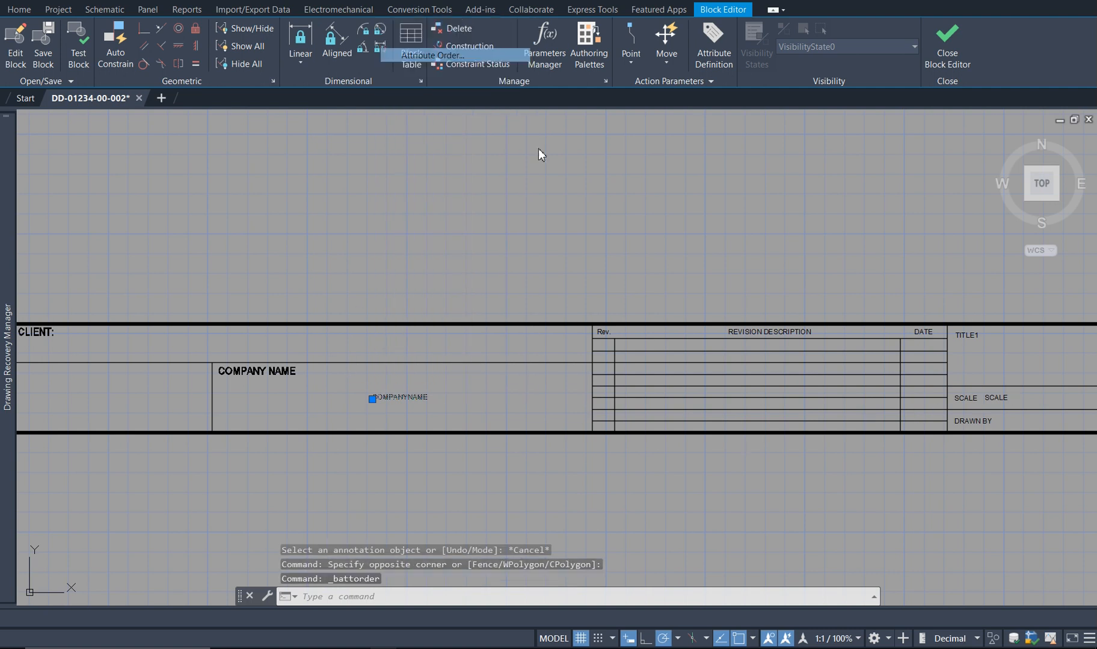
drag(909, 240, 568, 180)
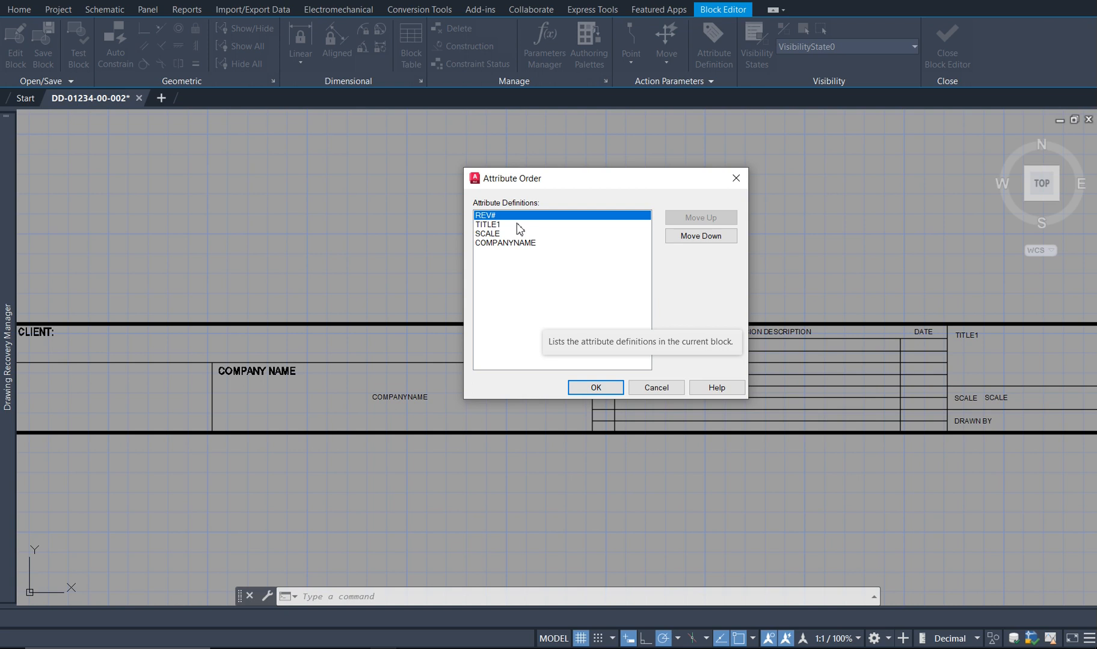
click(529, 224)
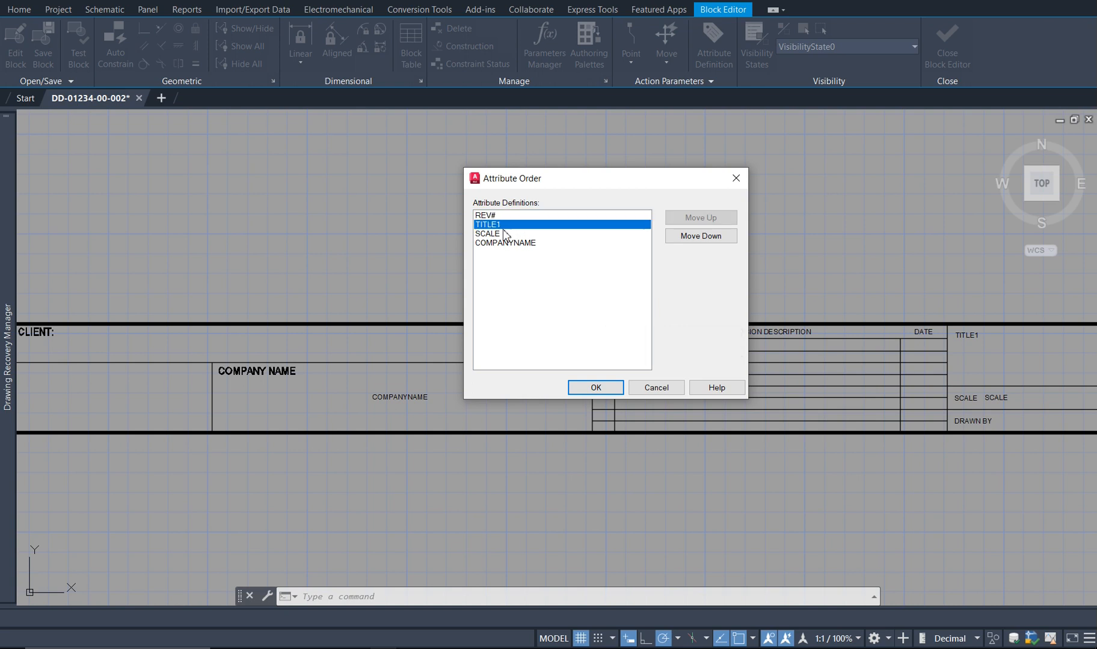
click(698, 237)
click(697, 237)
click(698, 220)
click(697, 220)
click(698, 220)
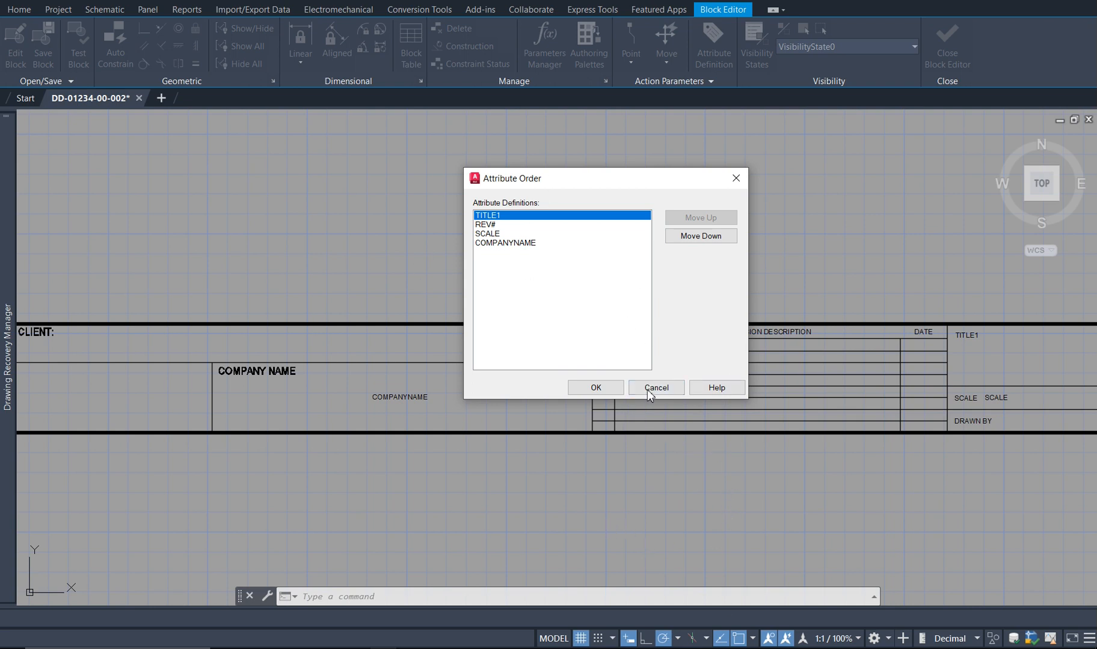
click(595, 388)
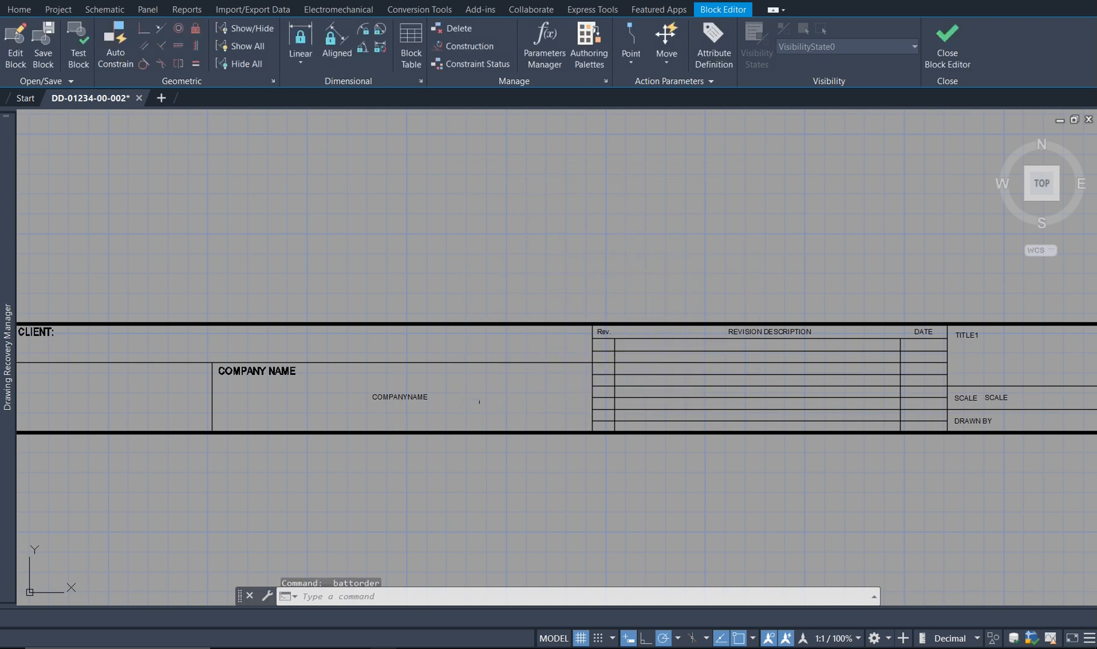
- Save the title block's definition and close the Block Editor
scroll(452, 395, down, 4)
scroll(452, 395, up, 4)
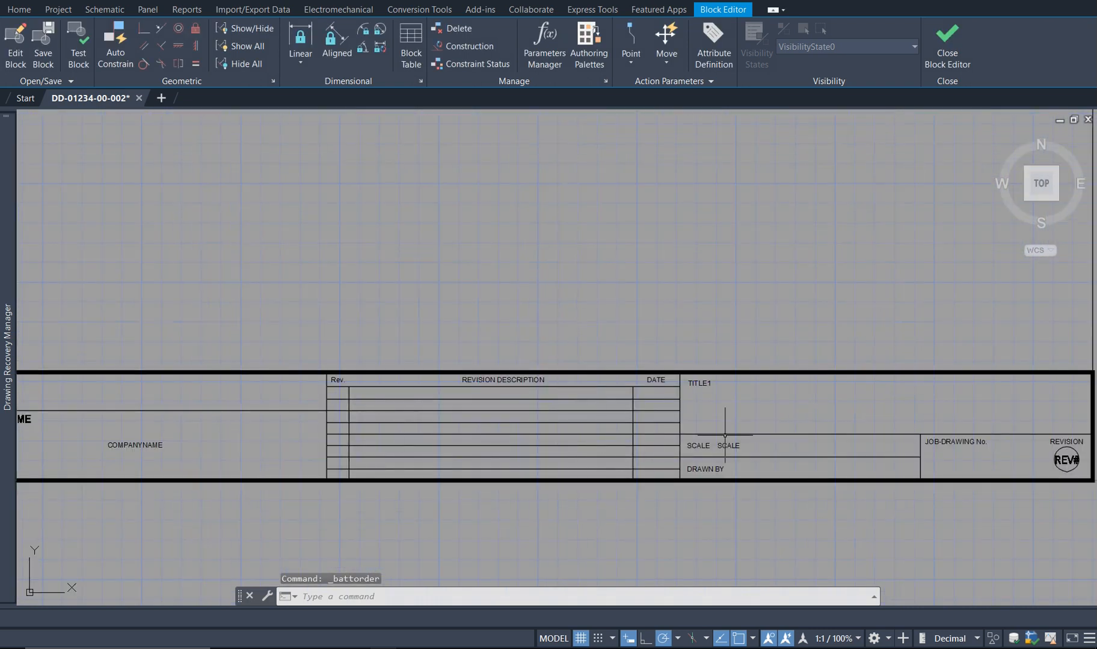
scroll(632, 428, down, 4)
scroll(702, 372, down, 2)
scroll(774, 348, up, 4)
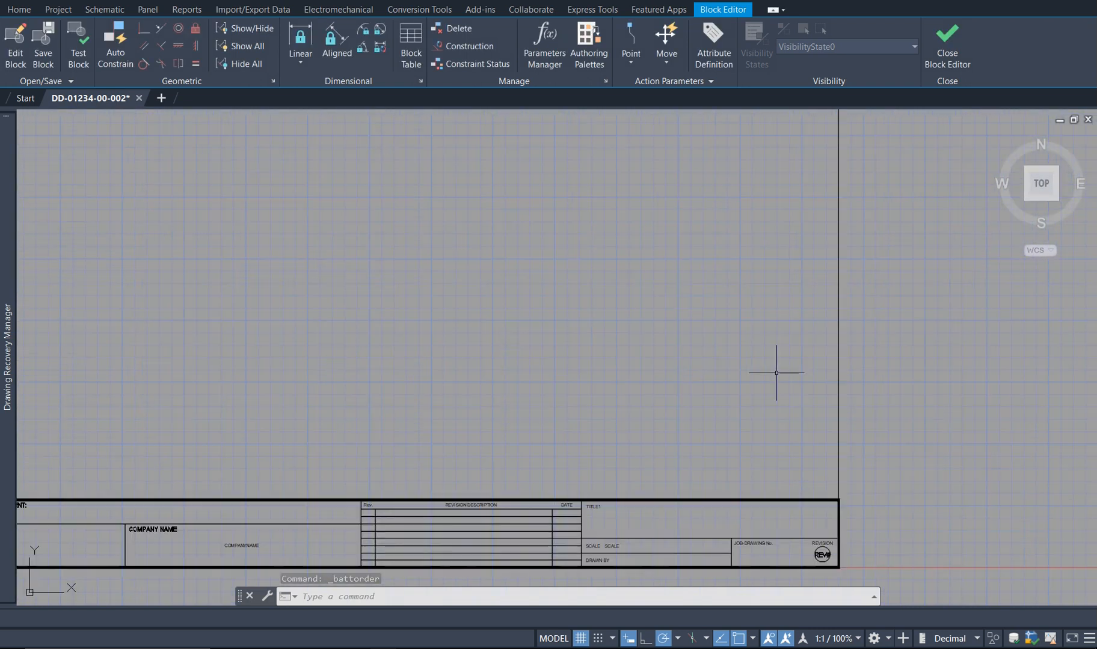
scroll(791, 373, down, 2)
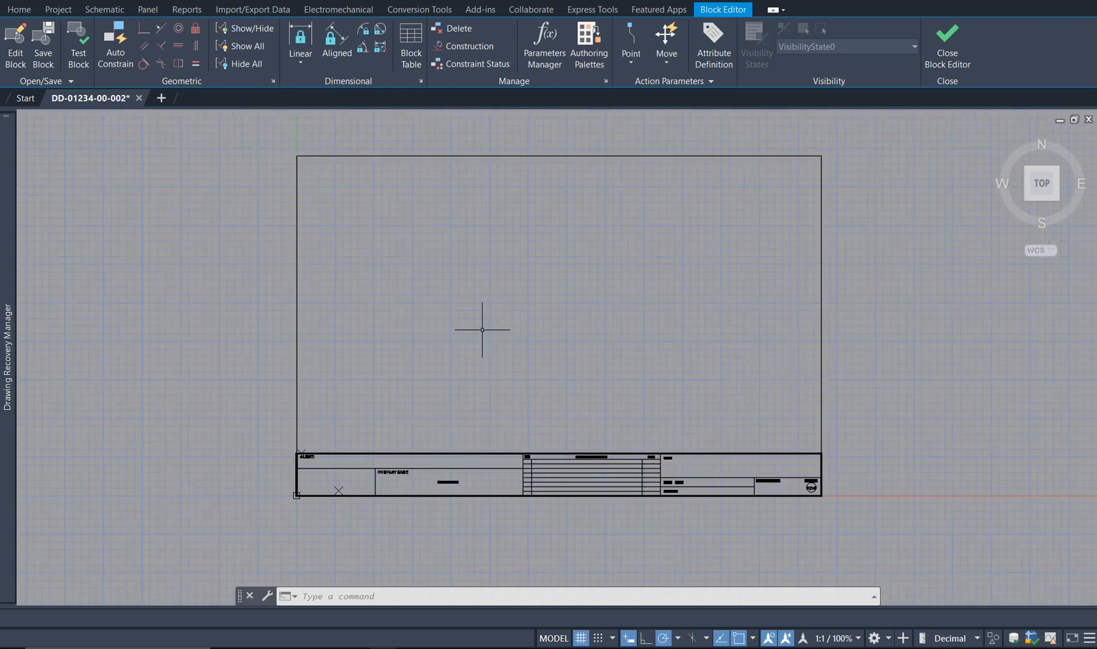
click(40, 47)
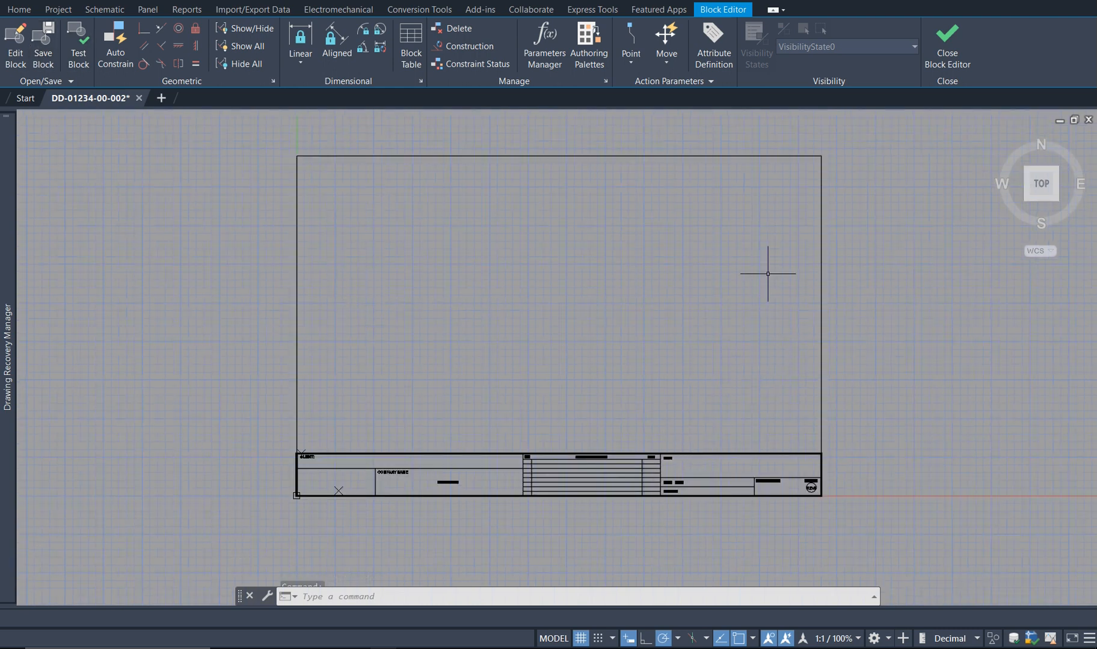
click(962, 48)
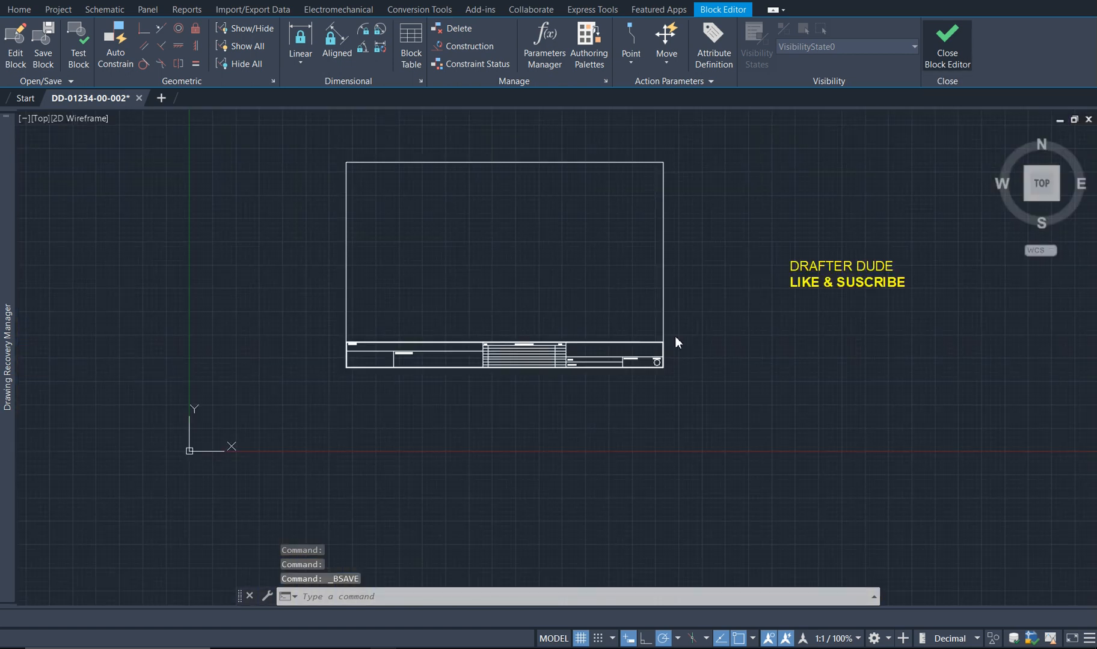
scroll(580, 354, up, 8)
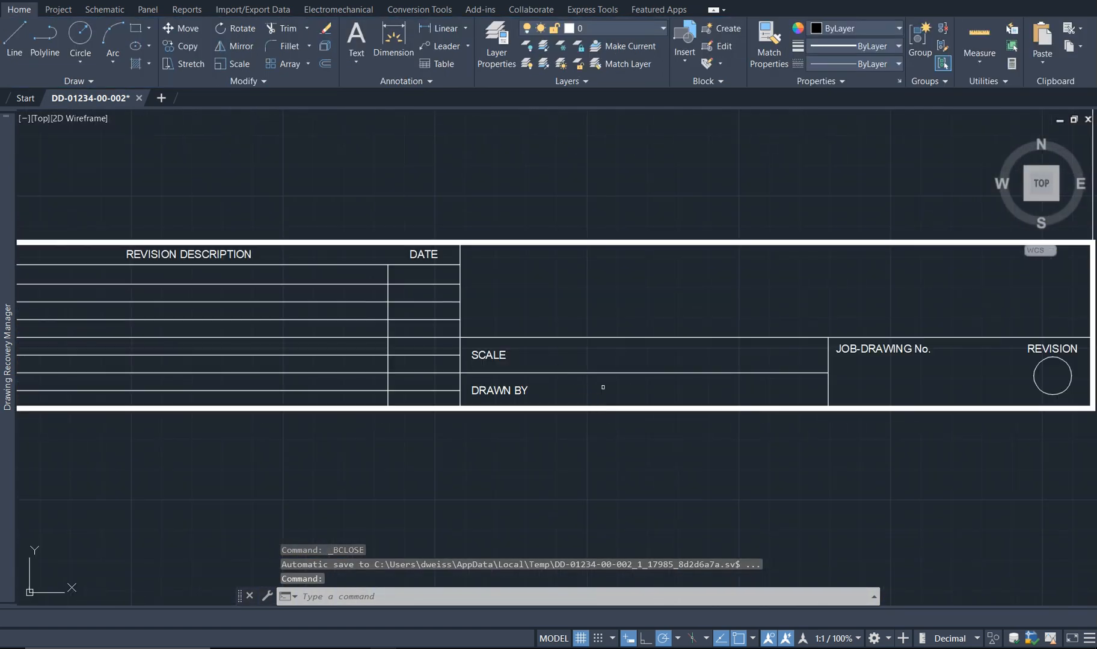
double_click(904, 347)
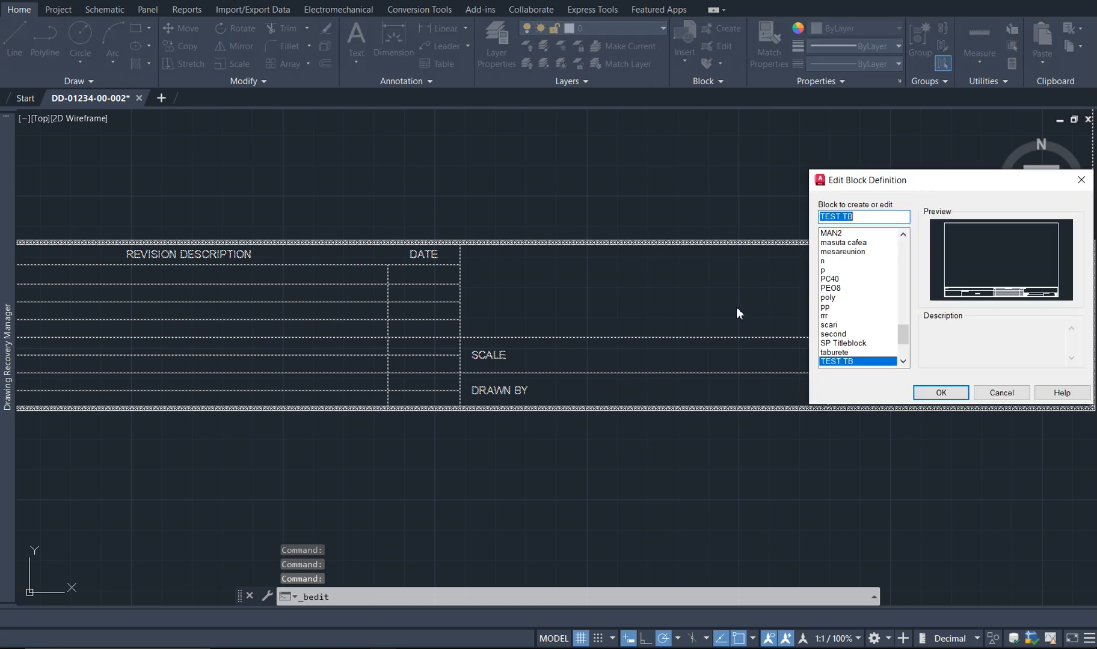
click(993, 394)
scroll(502, 364, down, 4)
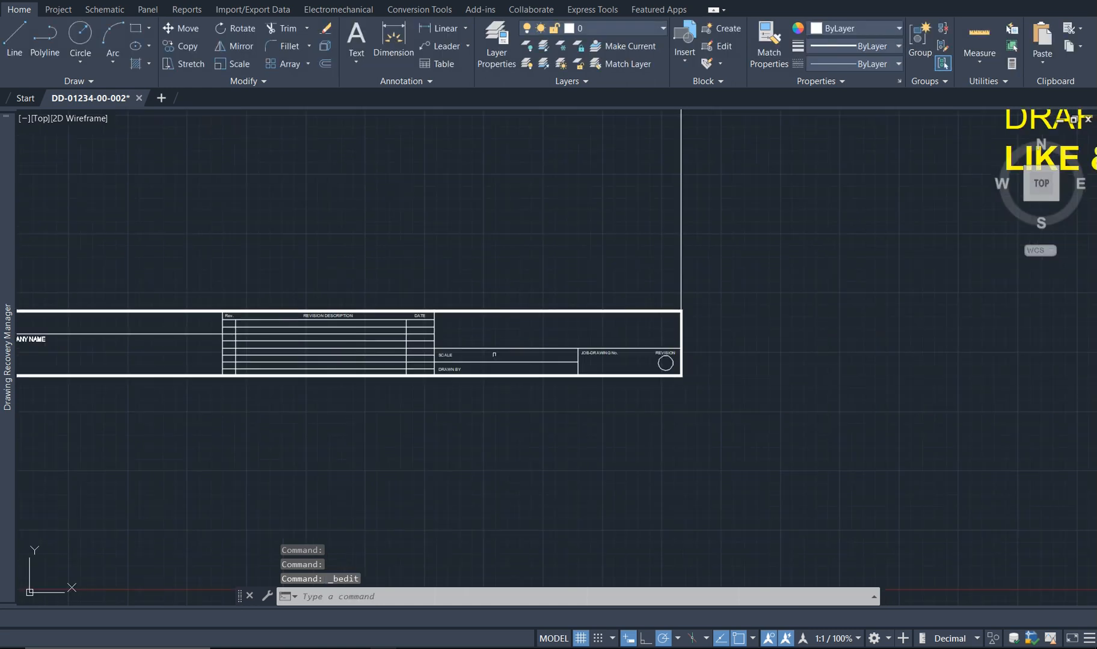
scroll(498, 370, down, 4)
scroll(406, 268, up, 2)
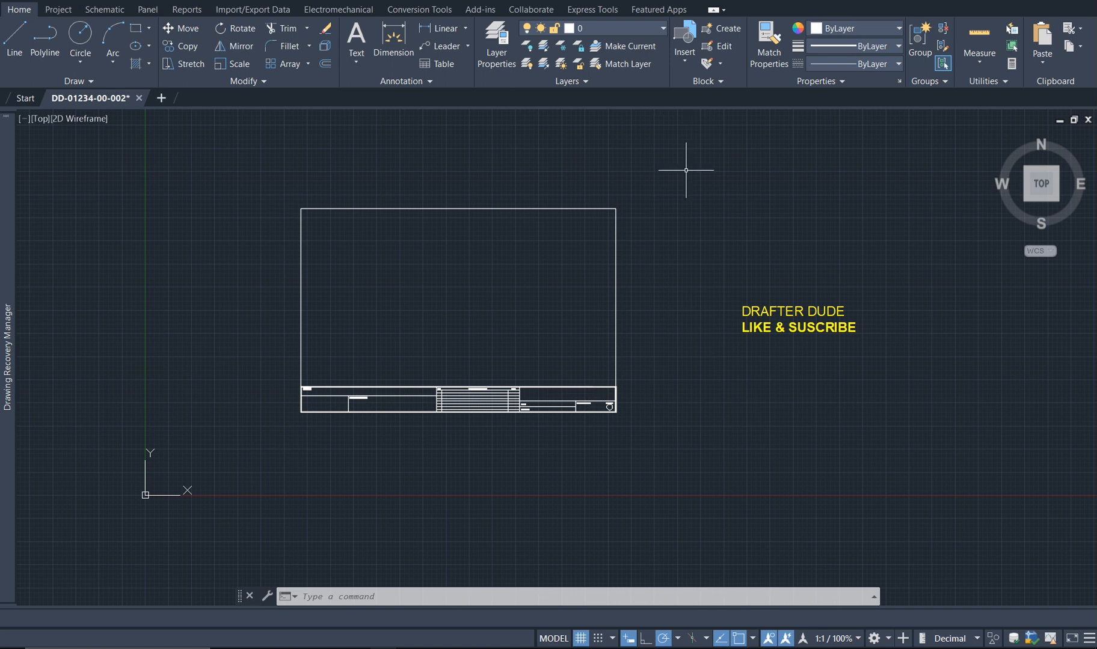
- Insert a second instance of the TEST TB block above and to the right of the existing title block
text(INSRT)
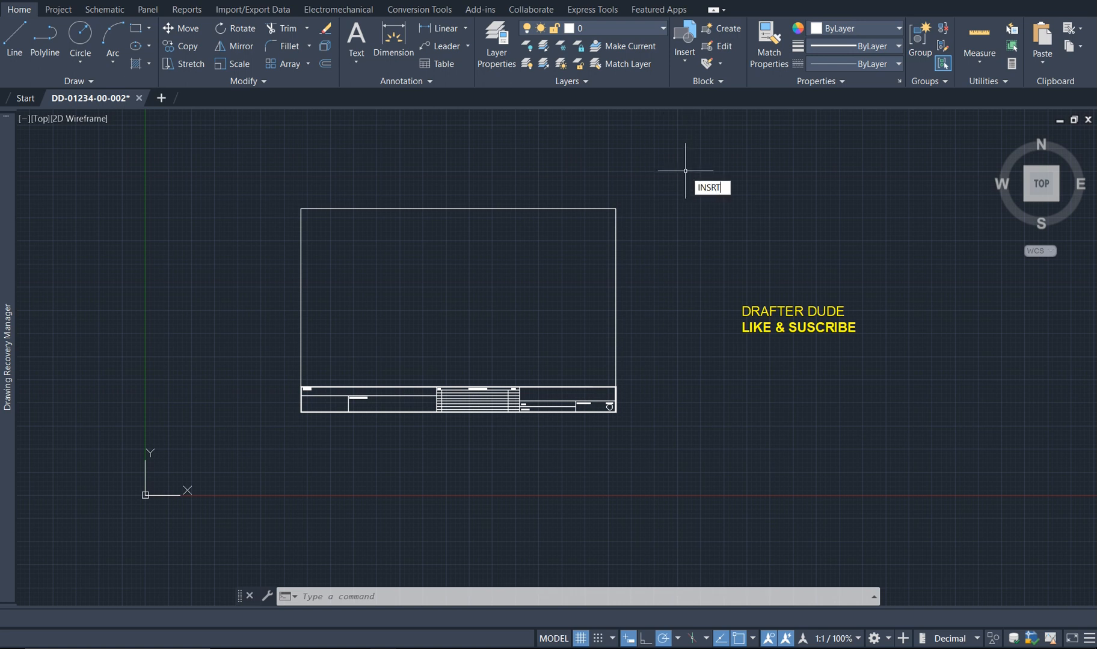
key(BackSpace)
text(ERT)
key(Return)
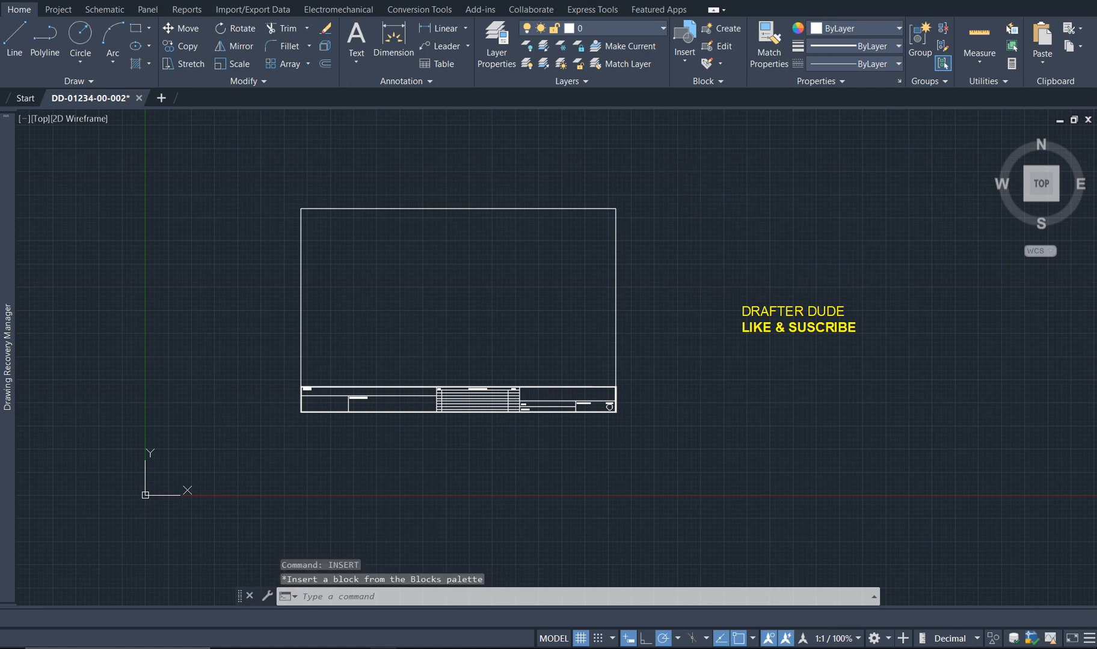
click(311, 326)
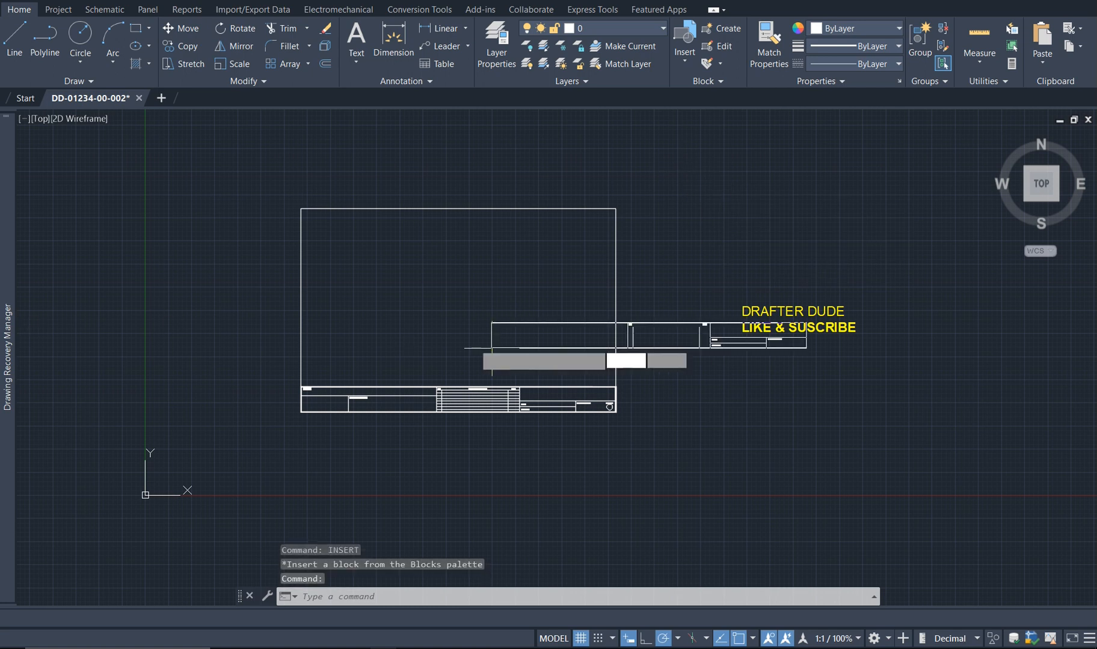
scroll(413, 351, down, 2)
click(487, 250)
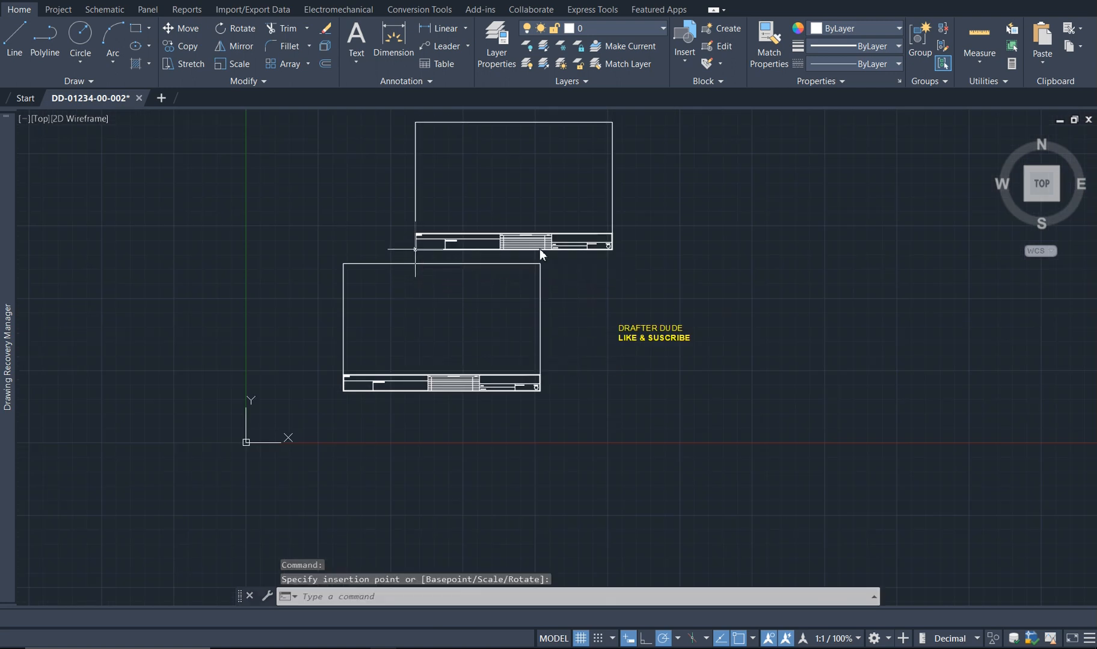
- Set the TITLE1 attribute of the newly inserted title block to XXXX
scroll(514, 225, up, 4)
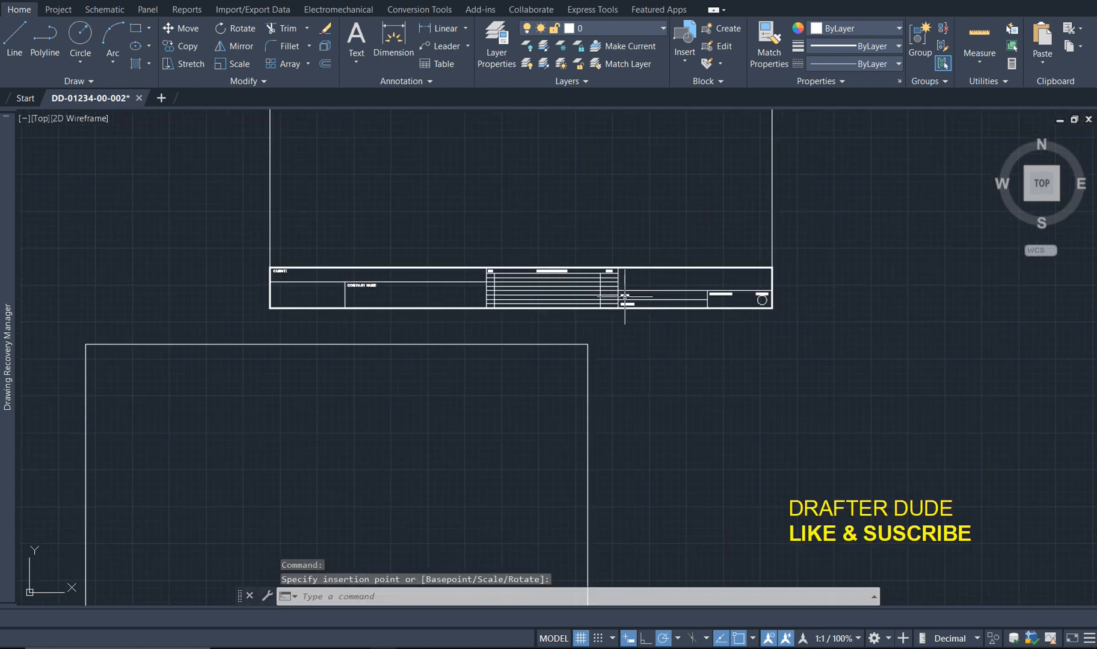
double_click(360, 330)
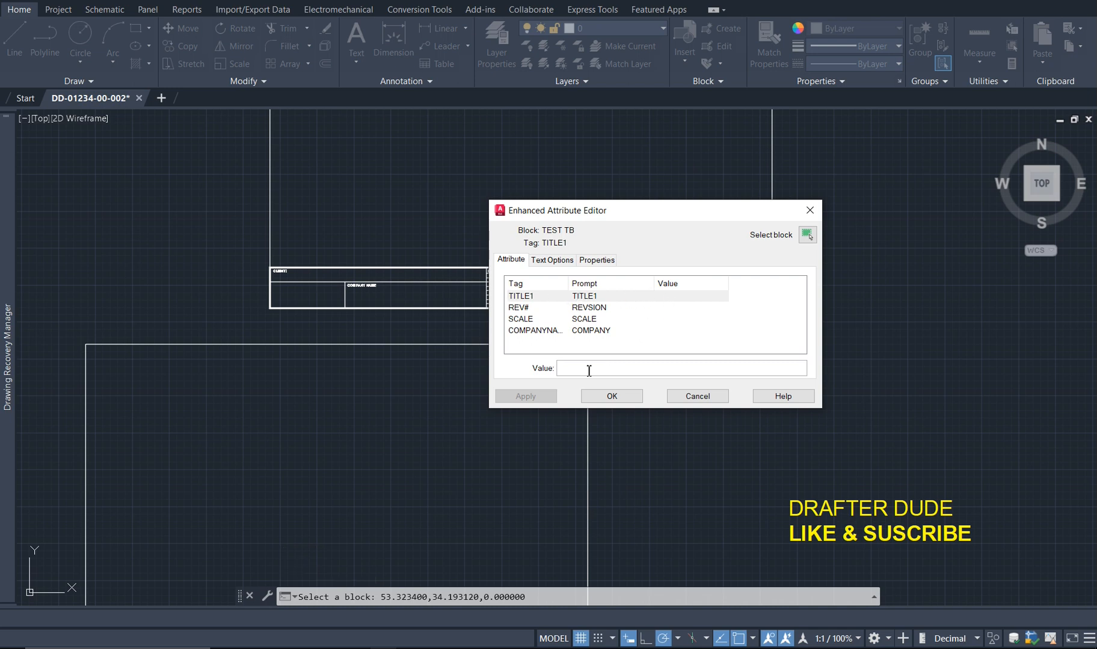
text(XXXX)
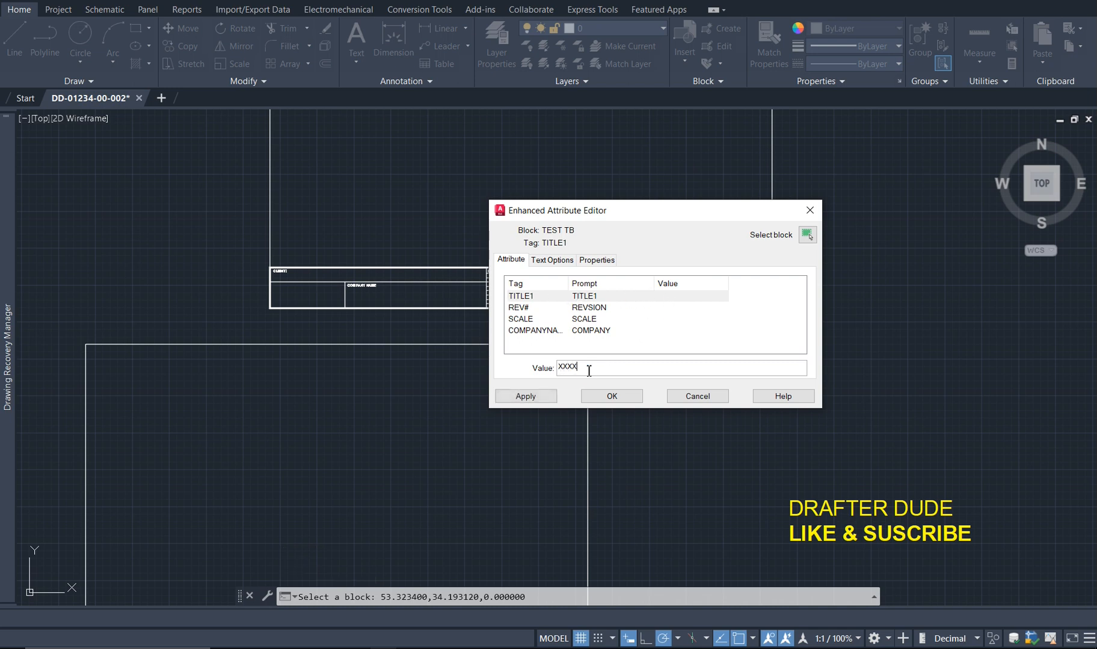
key(Return)
key(Return)
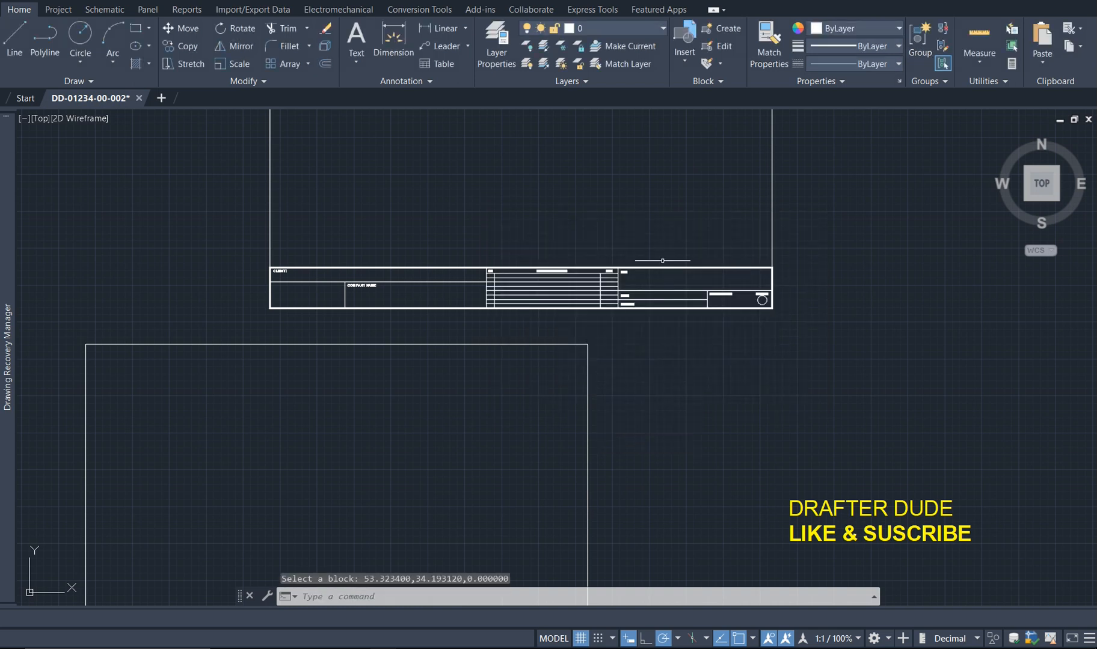
- Fill in the inserted title block's remaining attributes: REV# as SSSS, SCALE as EEE and COMPANYNAME as RRR
scroll(662, 260, up, 5)
scroll(637, 300, down, 4)
scroll(614, 340, up, 4)
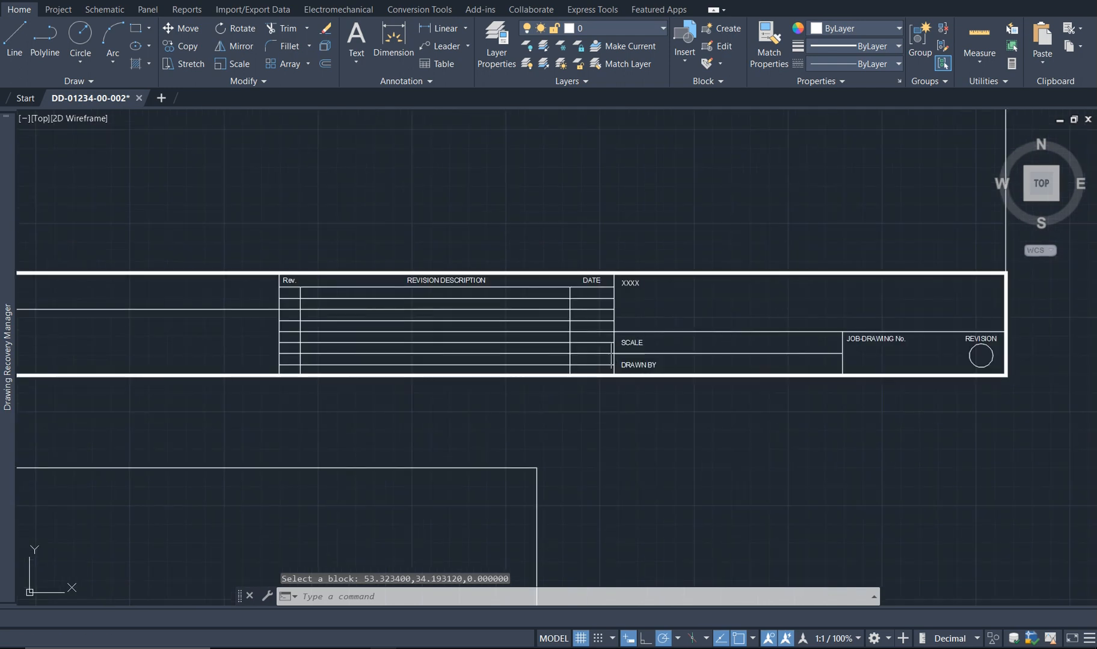
double_click(633, 283)
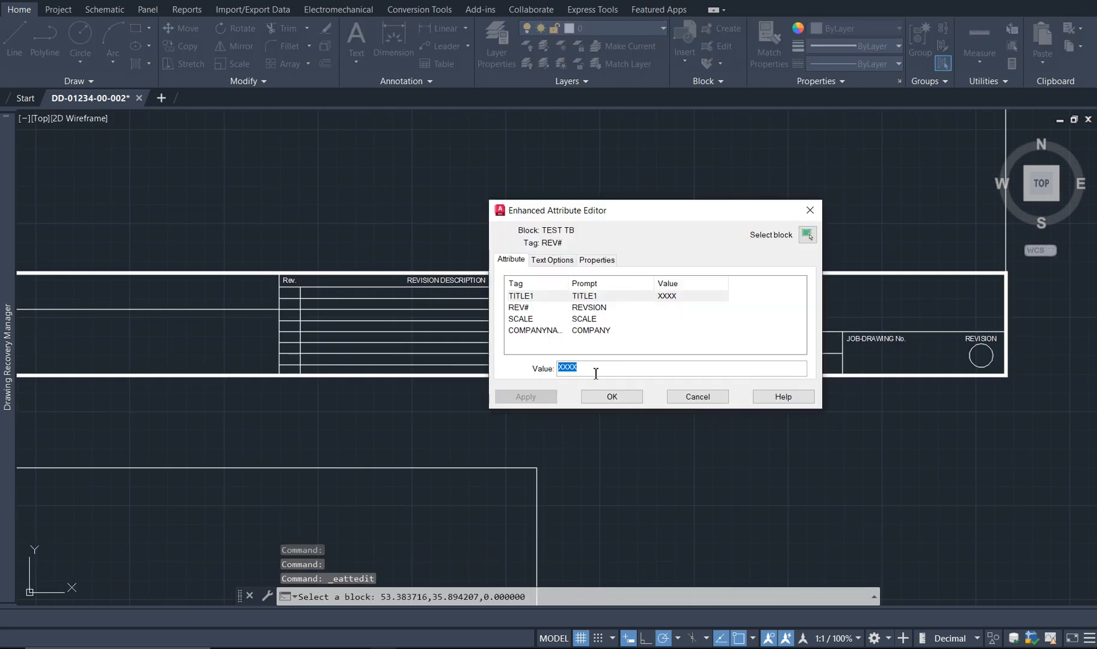
key(Return)
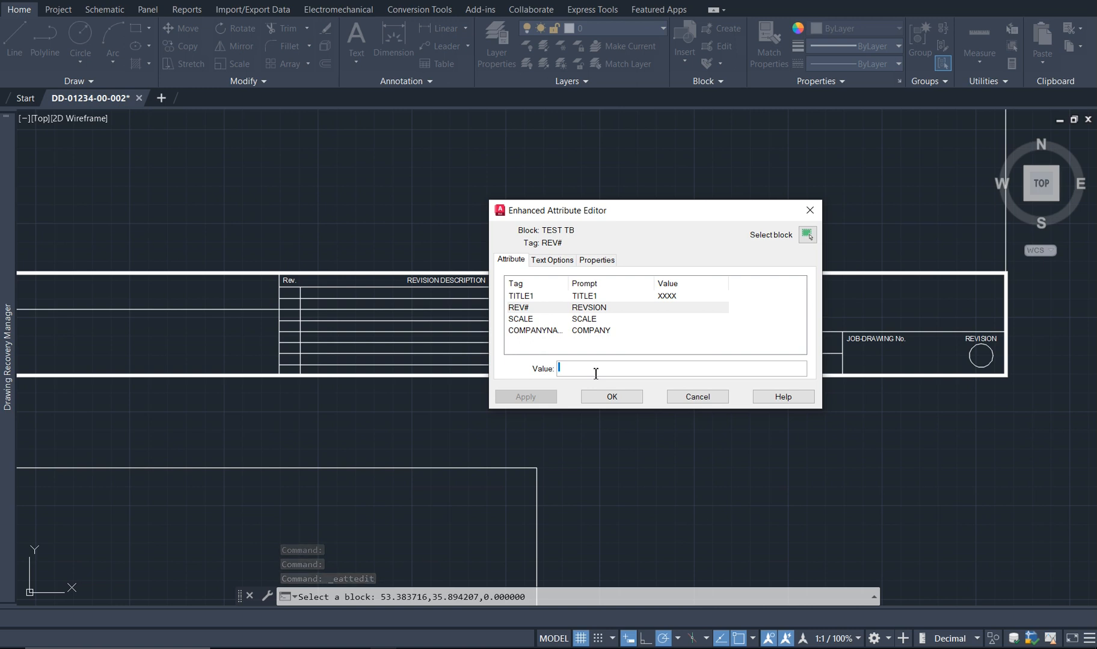
text(SSSS)
key(Return)
text(EEE)
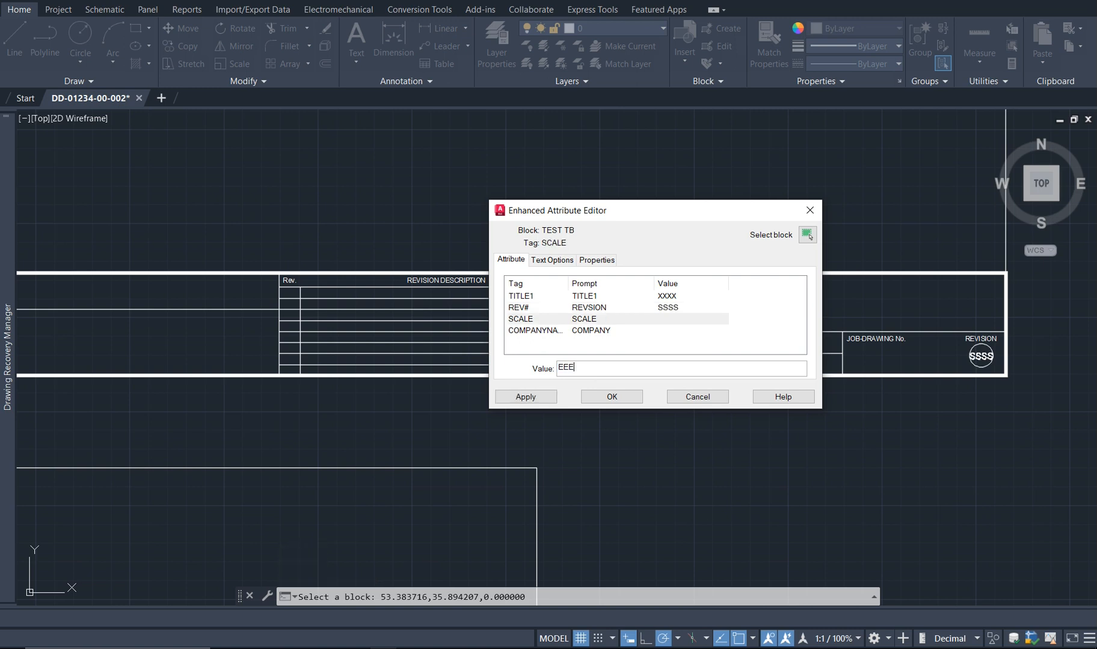
key(Return)
text(RRR)
key(Return)
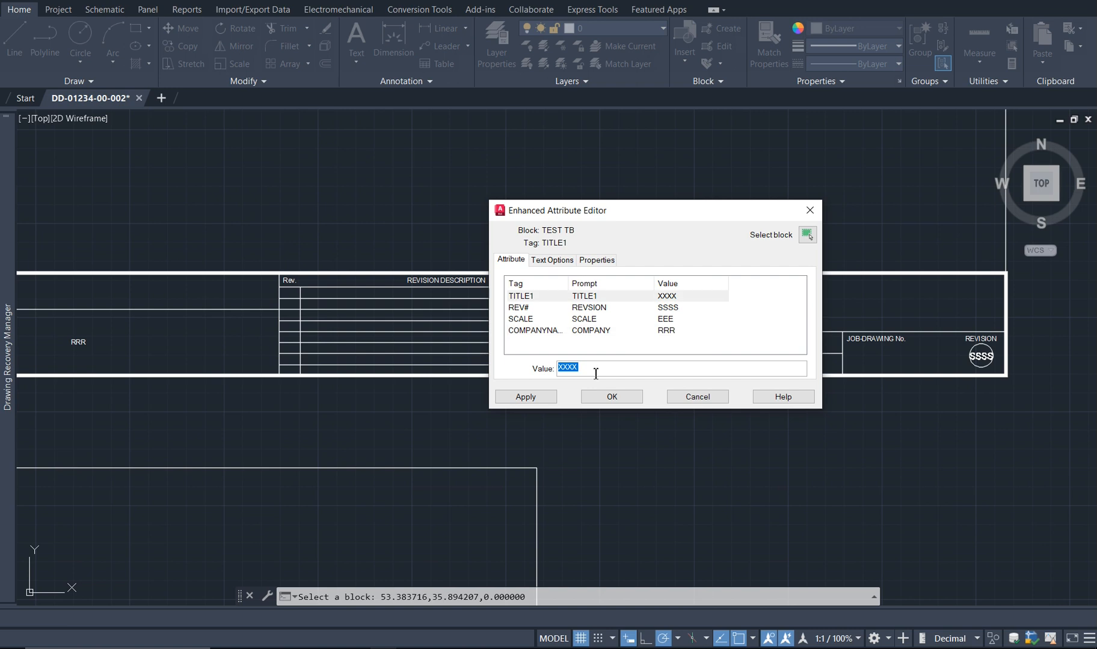
click(612, 397)
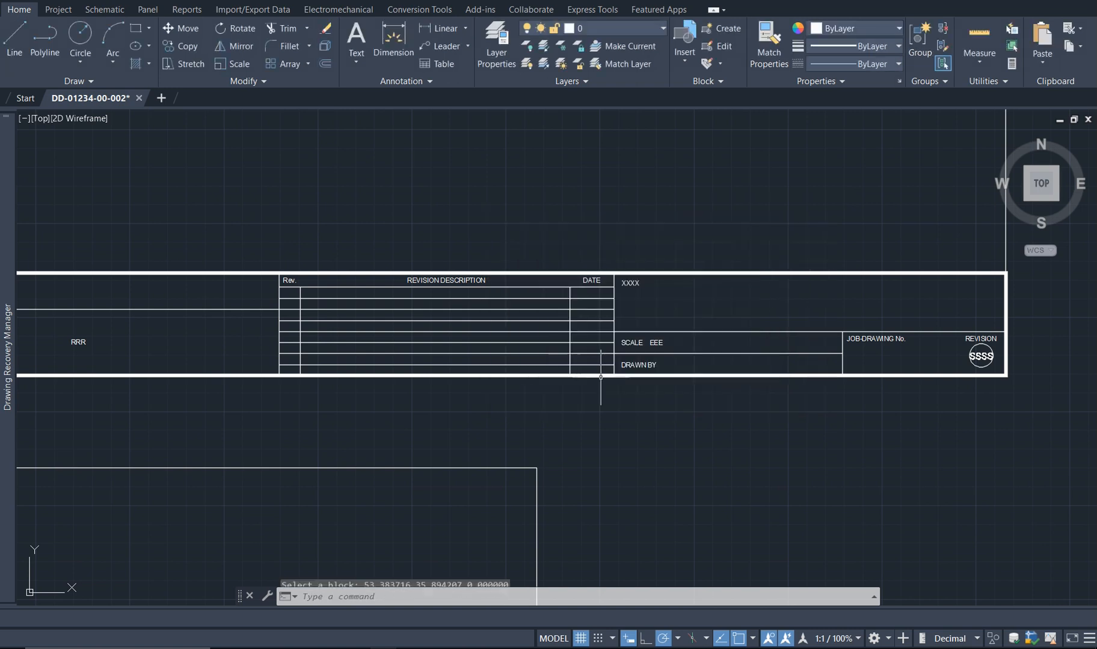
- Examine the filled-in attribute values across the whole inserted title block
middle_drag(387, 427, 646, 418)
scroll(540, 441, down, 2)
scroll(288, 410, up, 2)
scroll(488, 428, up, 1)
middle_drag(541, 369, 123, 381)
scroll(481, 429, down, 3)
middle_drag(463, 378, 145, 360)
middle_drag(277, 399, 688, 405)
scroll(688, 404, down, 4)
scroll(612, 391, up, 4)
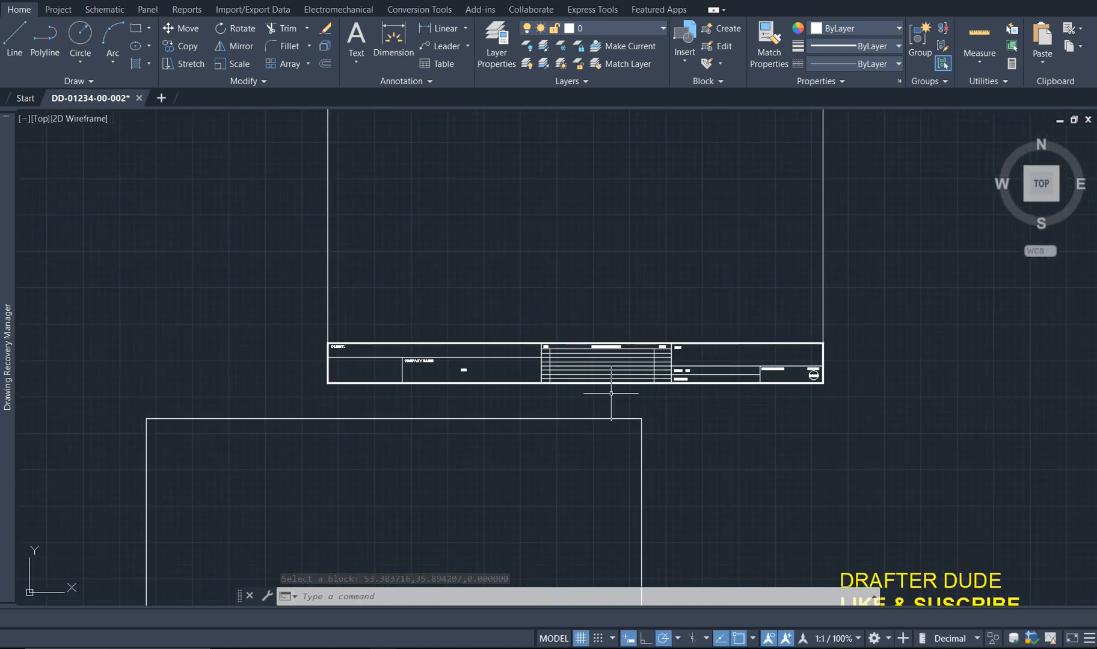
- List the object data of the inserted title block, ending the listing early
click(828, 270)
text(list)
key(Return)
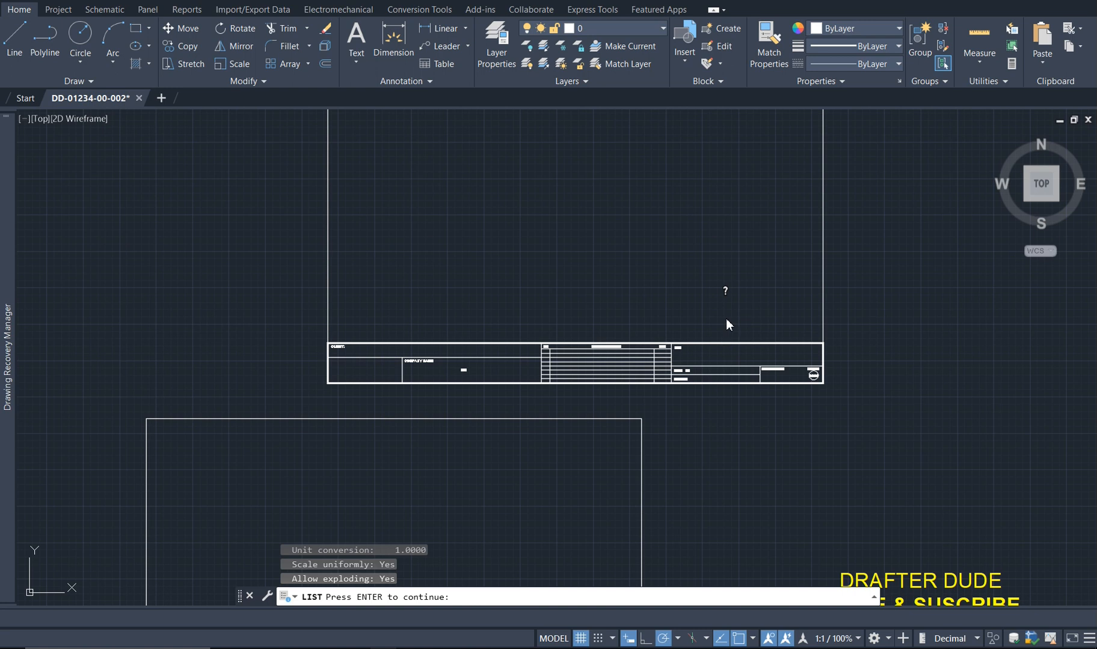
key(Escape)
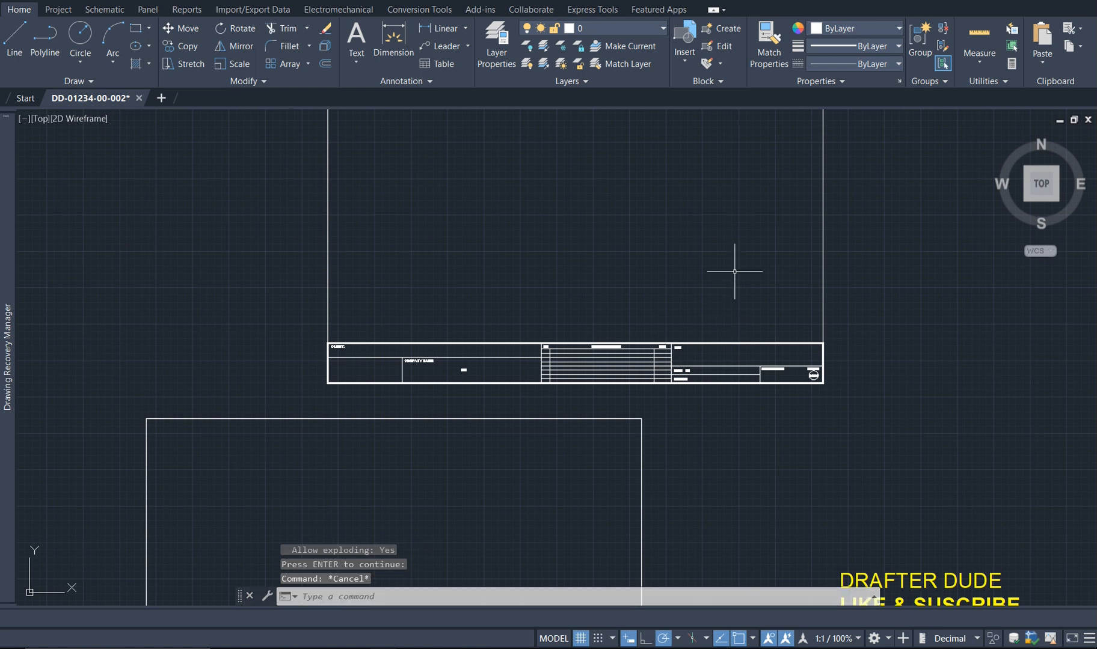
- Open the inserted title block's attributes for editing and look through TITLE1's text options and the REV# and COMPANYNAME entries
scroll(744, 409, up, 4)
scroll(530, 319, down, 2)
middle_drag(633, 290, 434, 308)
scroll(463, 312, up, 2)
middle_drag(487, 339, 641, 327)
click(849, 203)
click(662, 245)
right_click(384, 216)
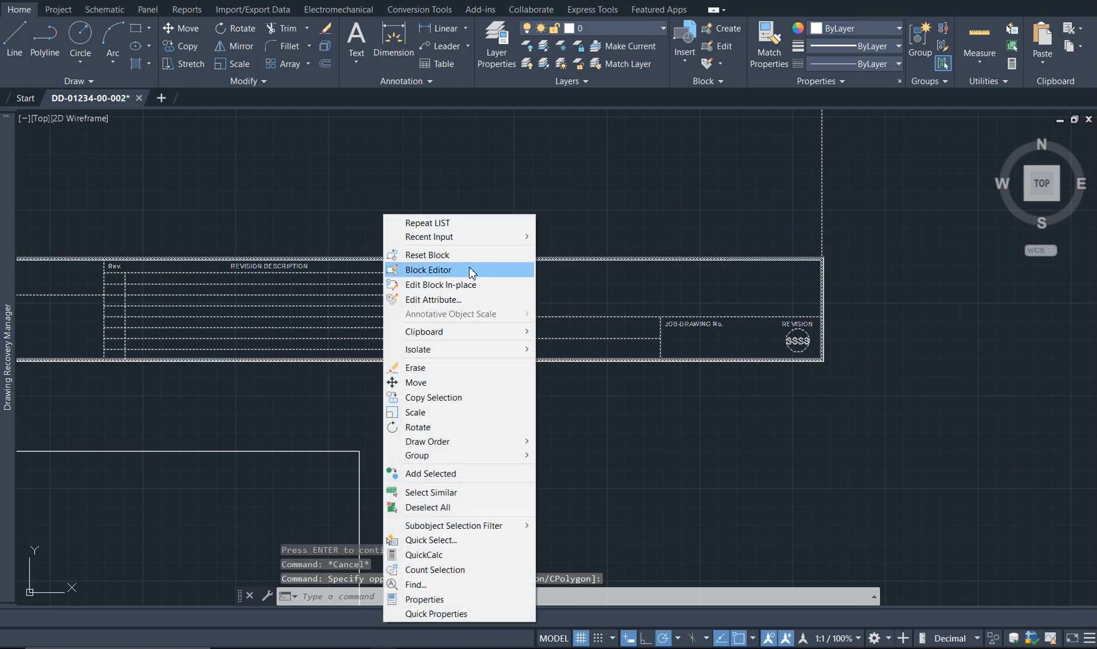
click(447, 298)
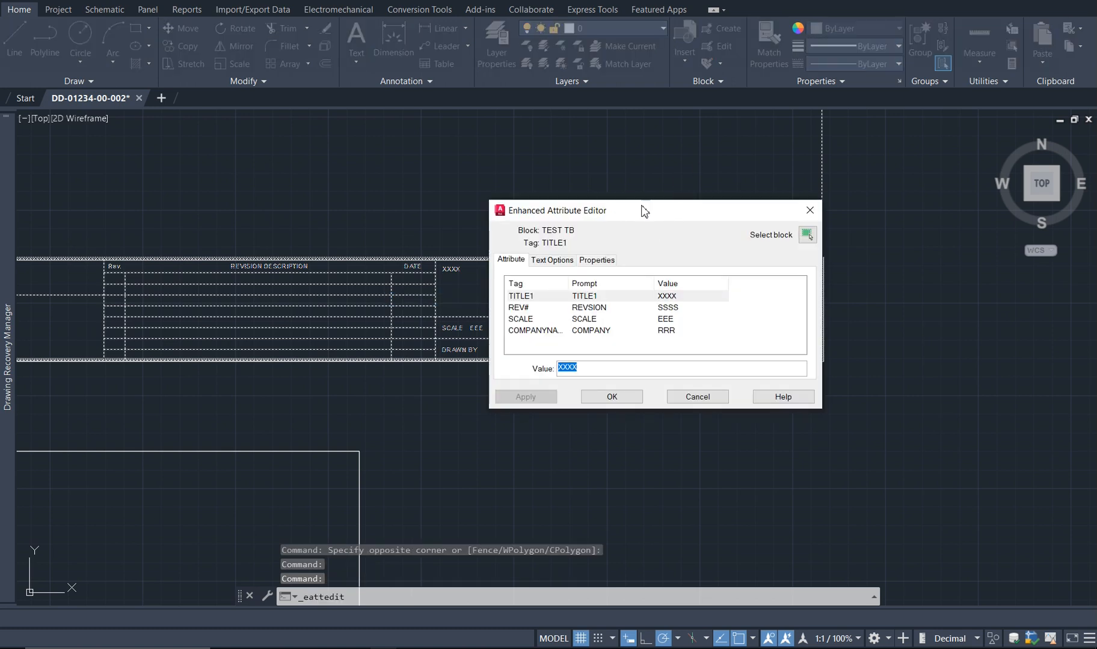
click(555, 258)
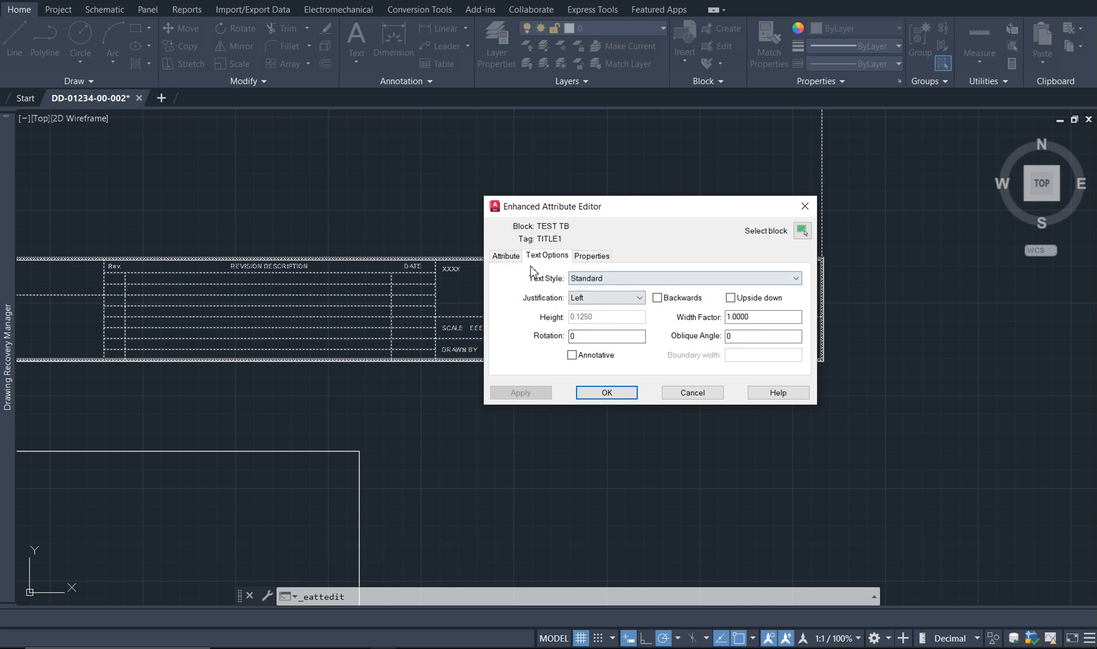
click(502, 257)
click(532, 304)
click(527, 326)
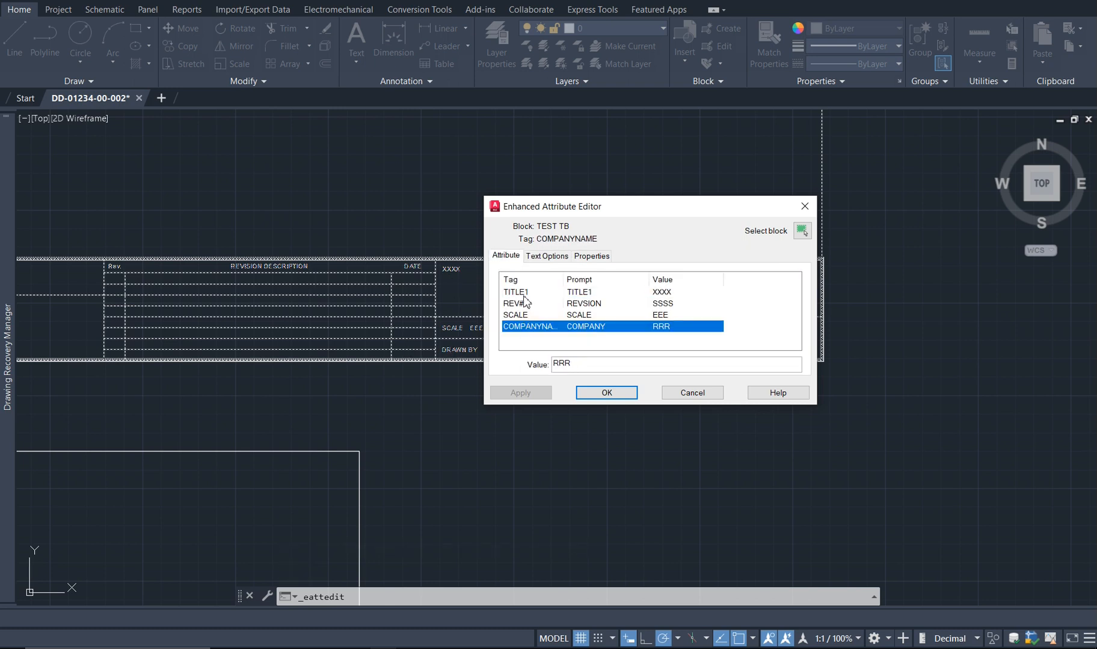
- Review COMPANYNAME's available text styles, text options and layer properties, and close the attribute editor without changing anything
click(547, 256)
click(631, 277)
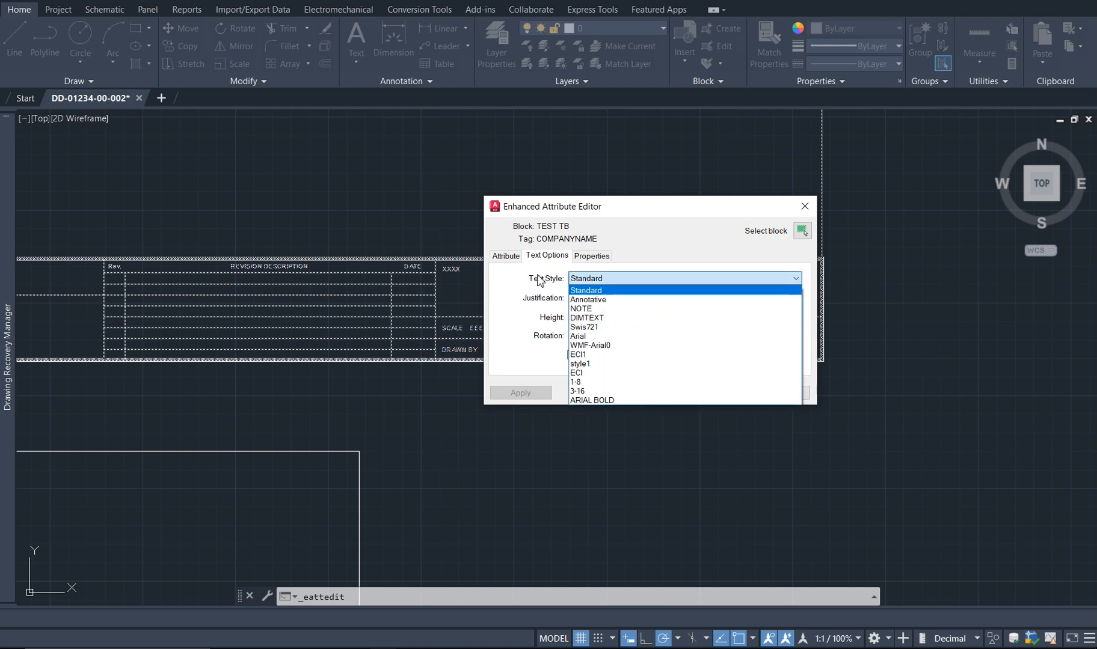
click(538, 310)
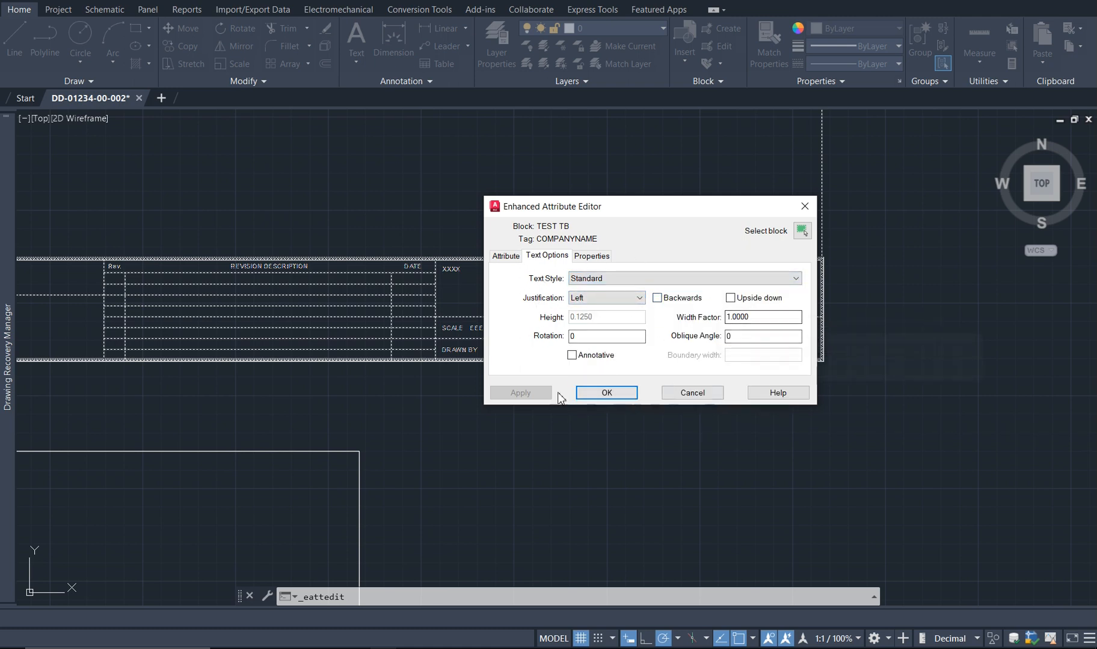
click(591, 255)
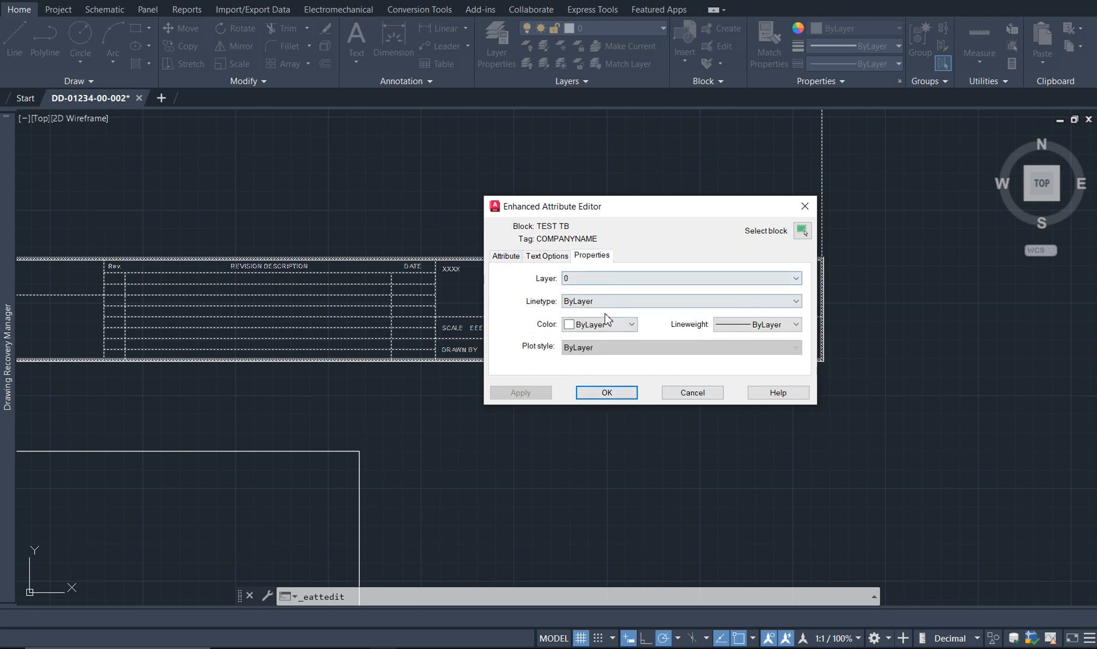
click(504, 255)
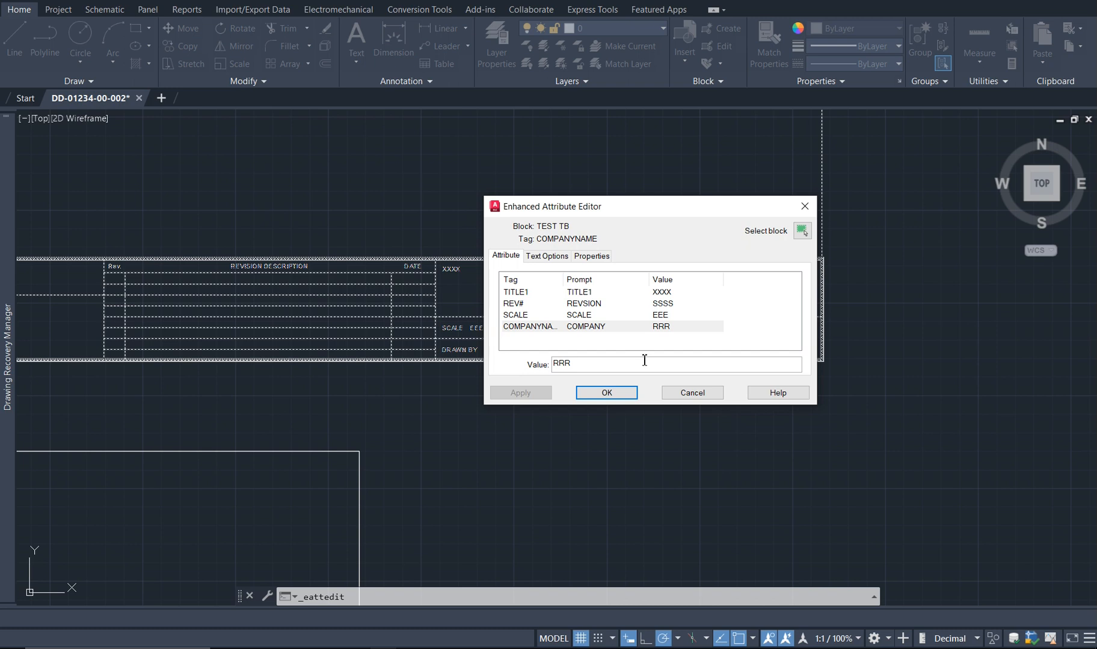
click(588, 259)
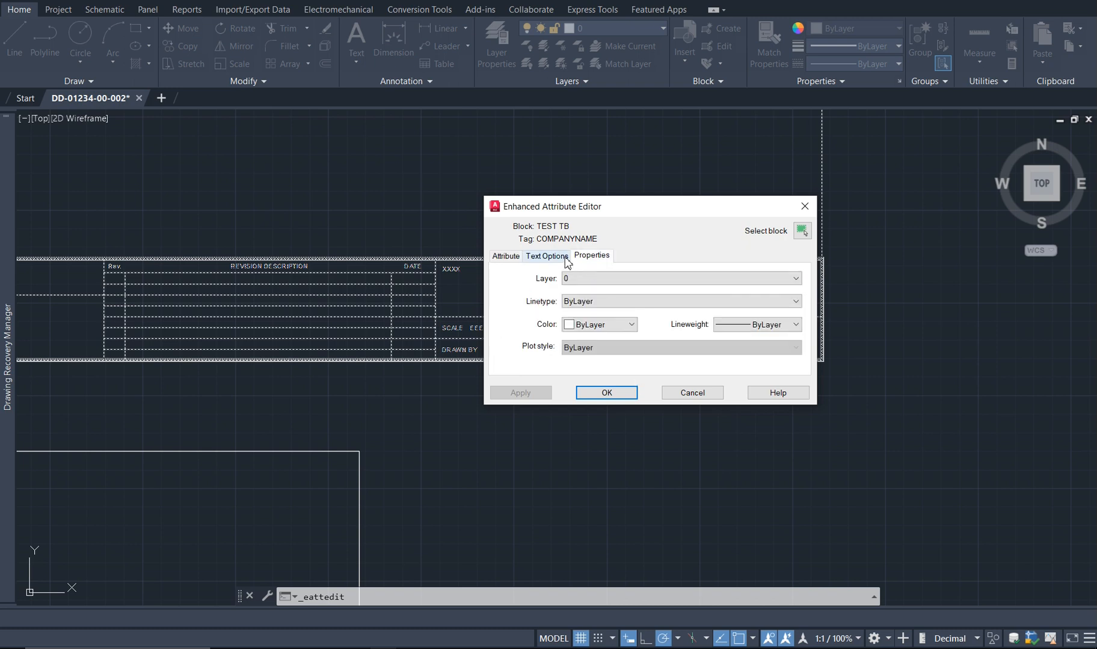
click(508, 257)
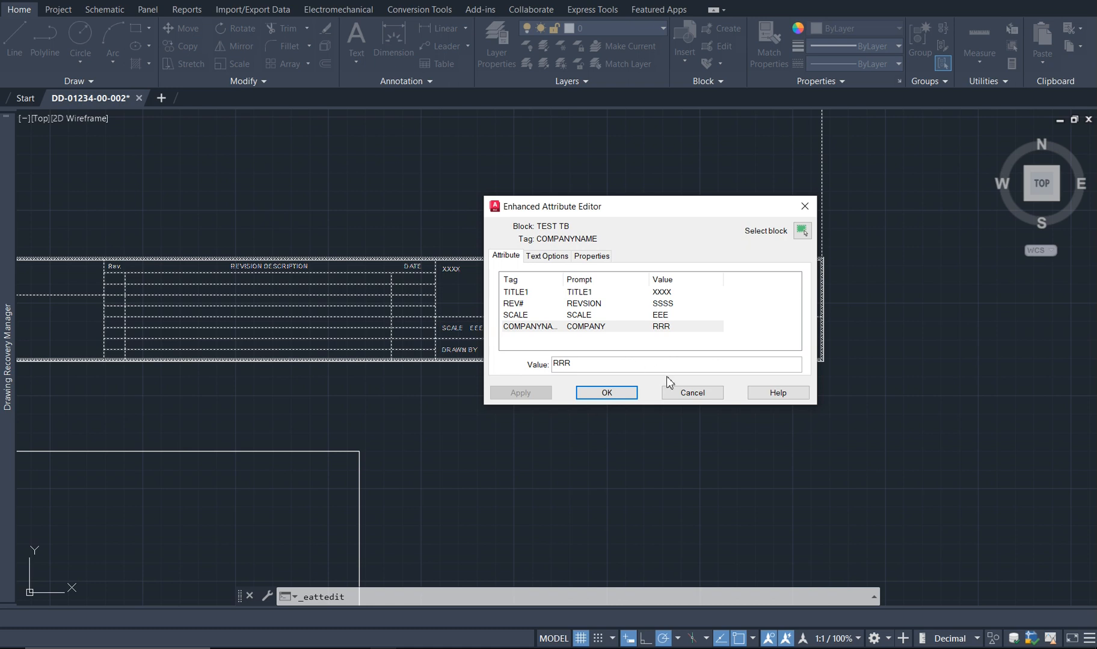
click(632, 394)
scroll(612, 374, down, 3)
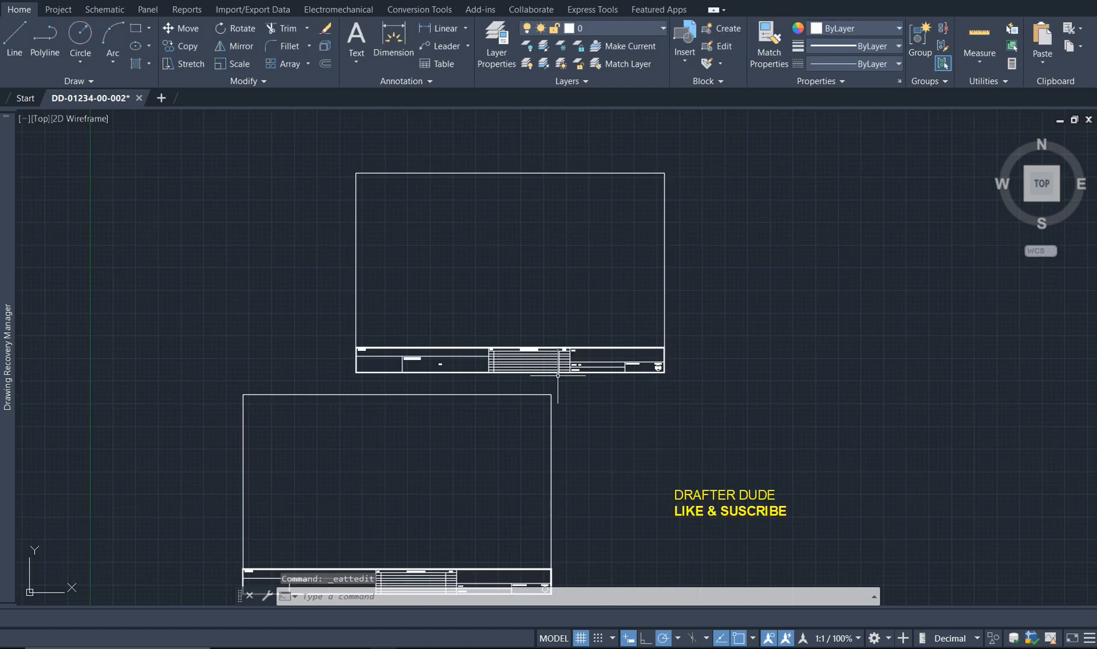
scroll(517, 351, up, 1)
click(720, 347)
click(482, 355)
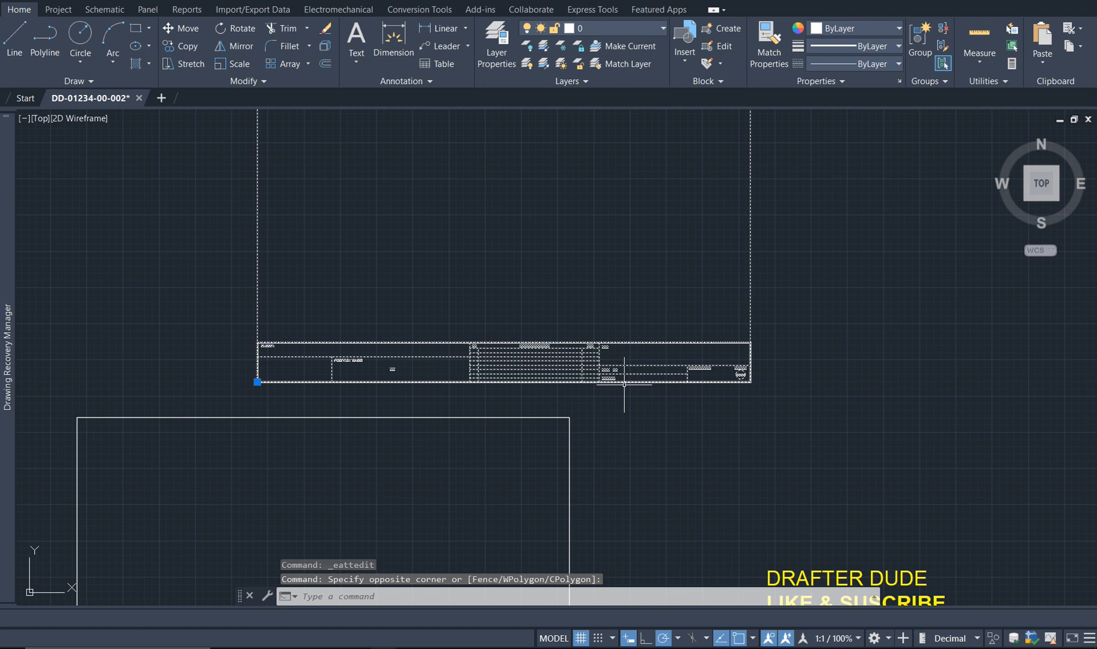
scroll(404, 293, down, 4)
scroll(598, 423, up, 8)
middle_drag(689, 371, 635, 347)
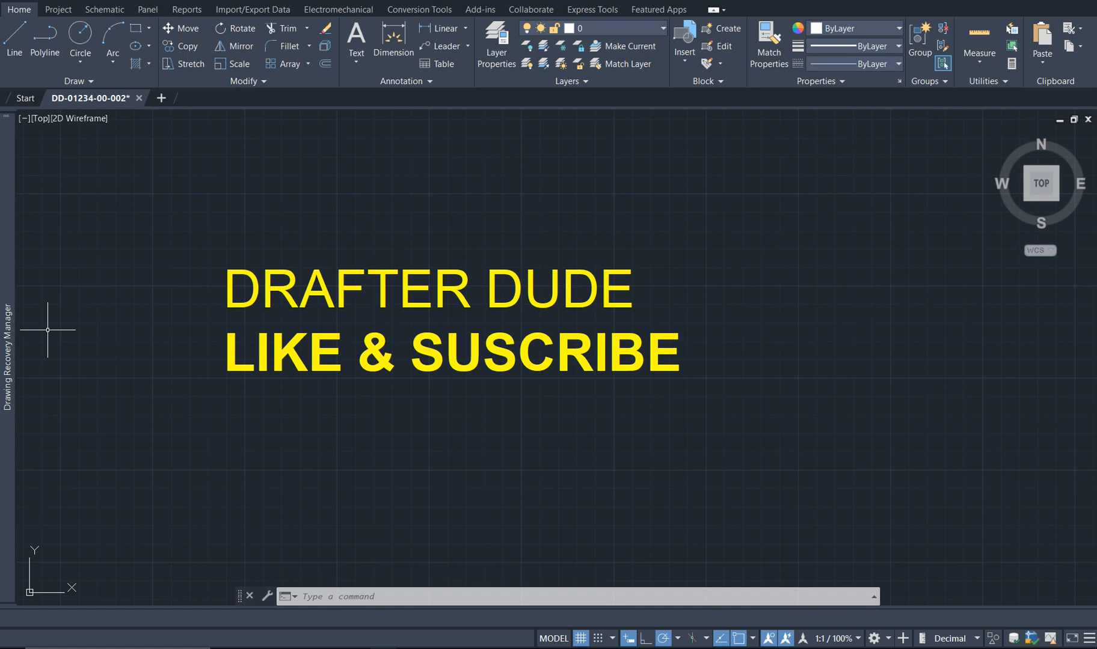